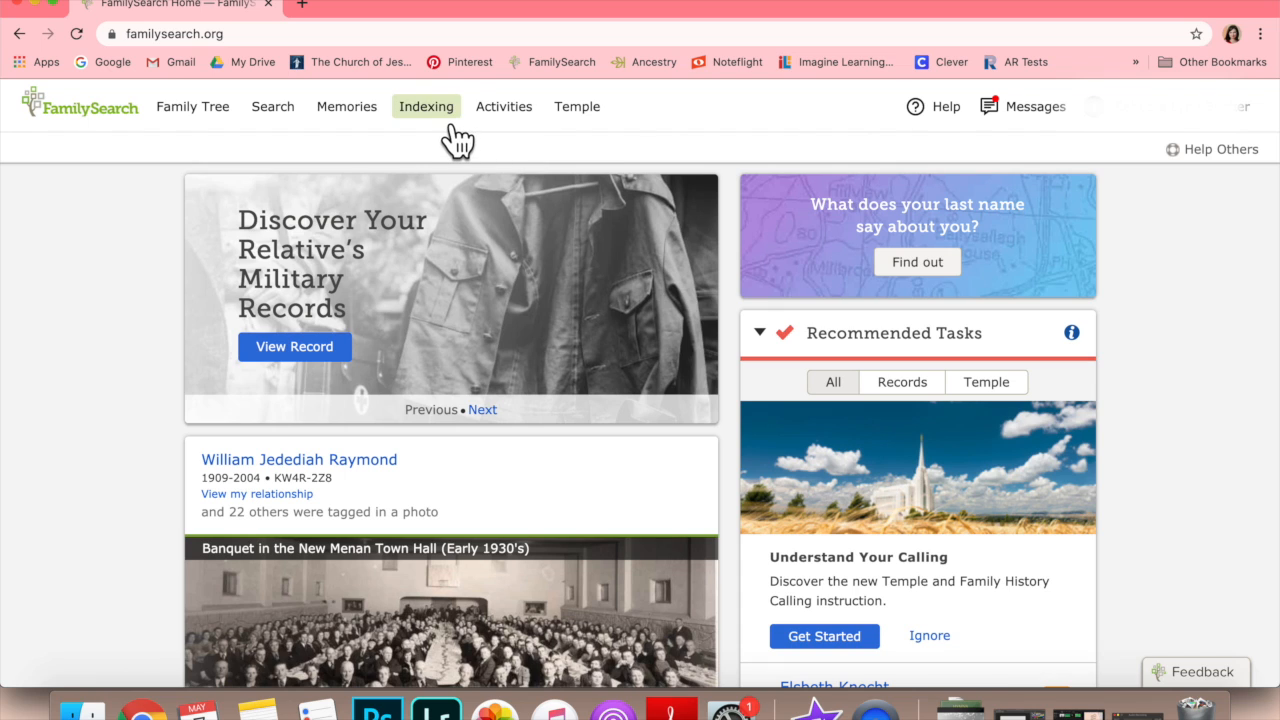
Open the Web Indexing page and bring up the list of batches available for indexing
left_click(452, 124)
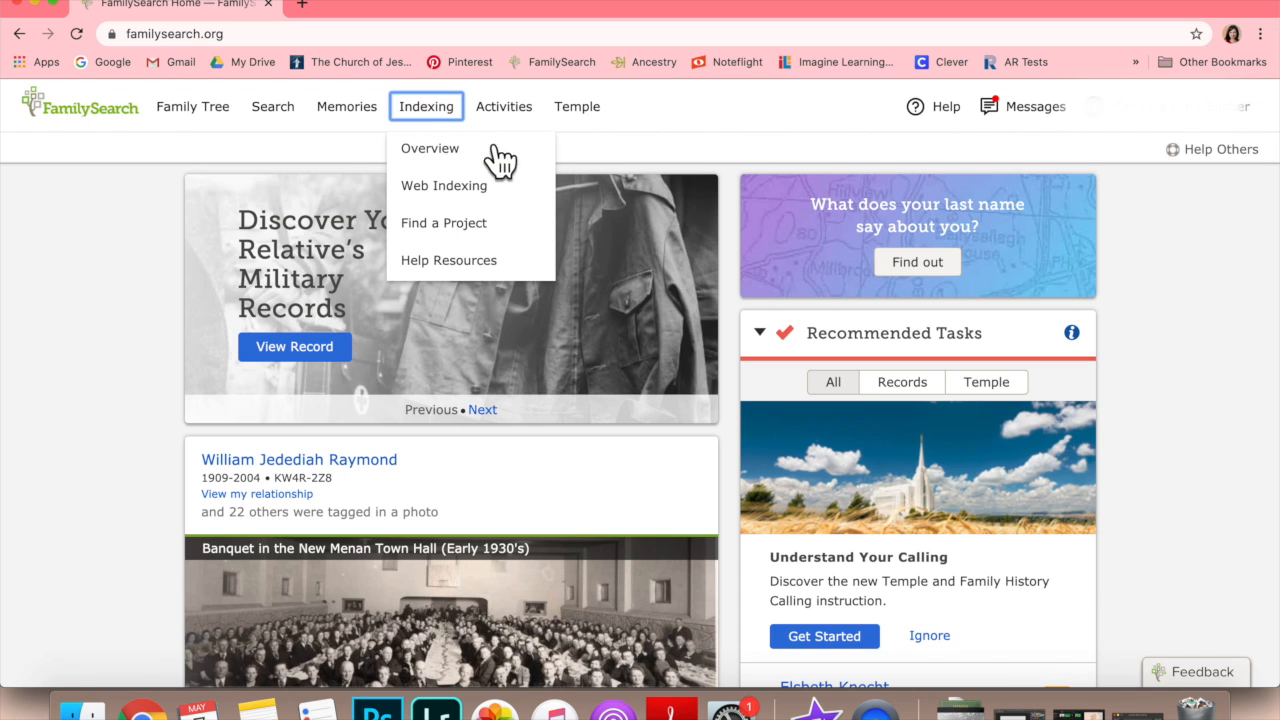
left_click(517, 199)
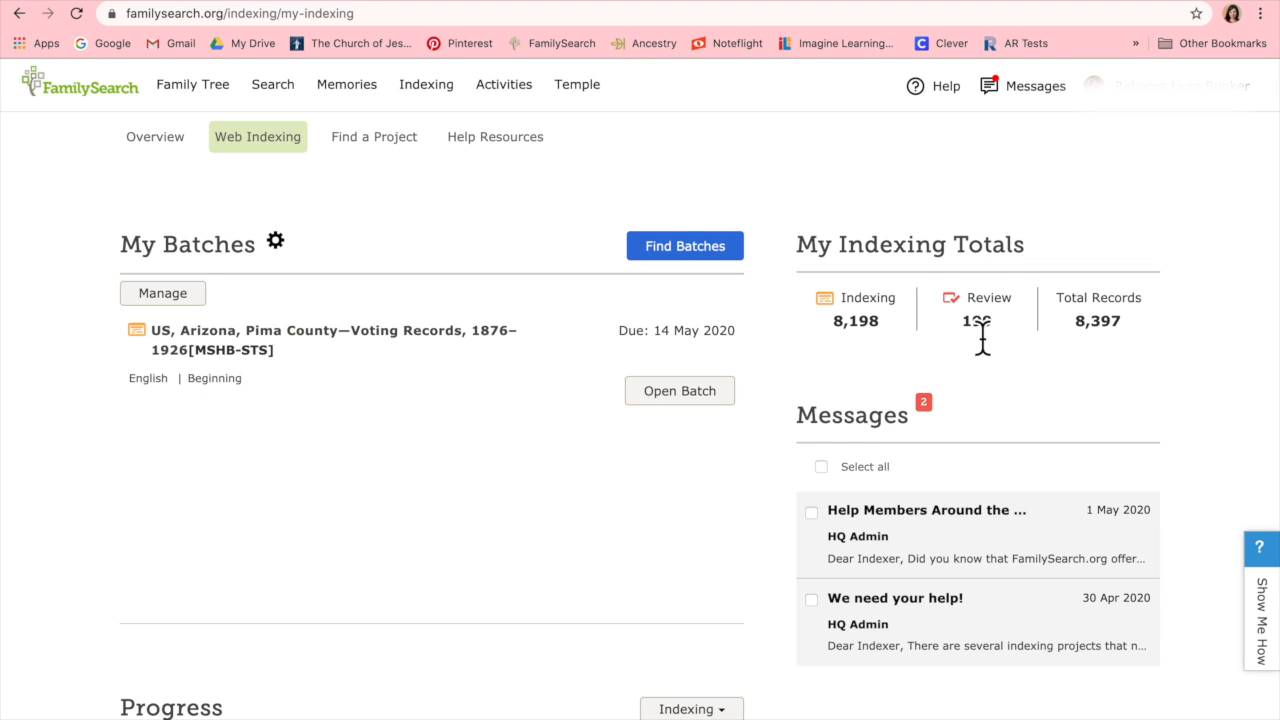
left_click(733, 249)
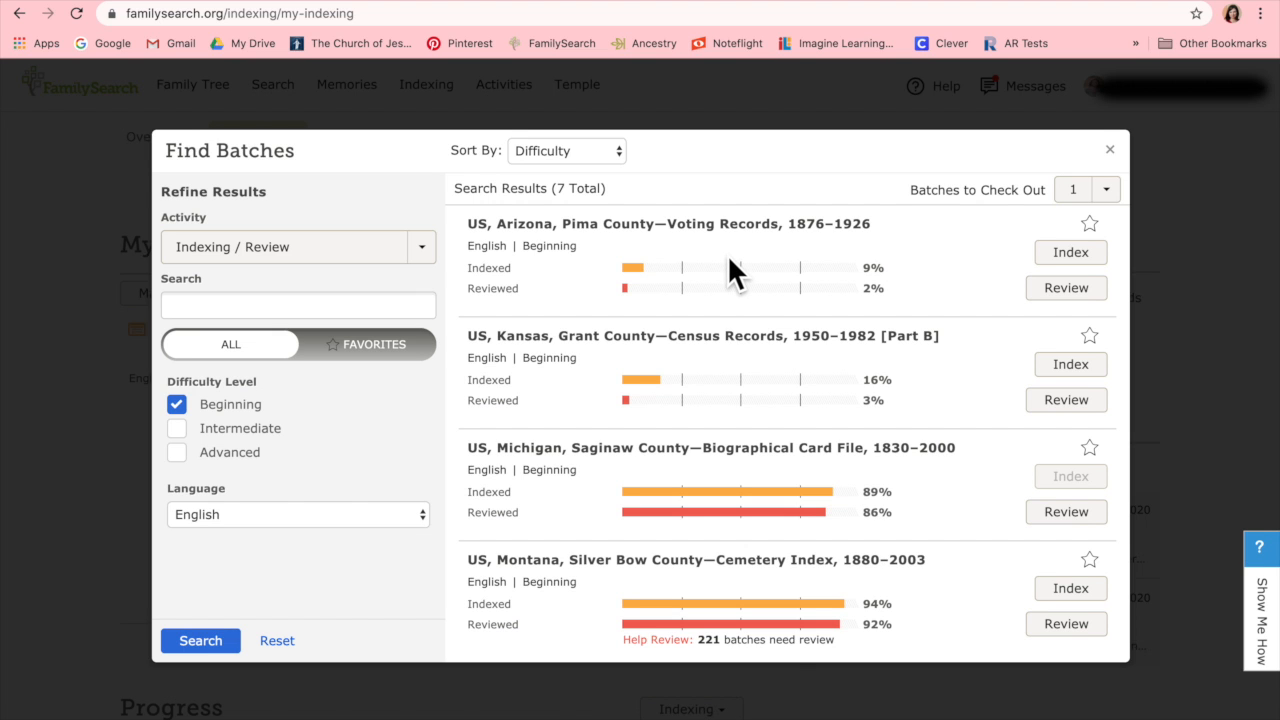
Look through the beginner batches and clear the Beginning difficulty filter
scroll(729, 258, "down", 4)
scroll(728, 258, "up", 4)
left_click(180, 407)
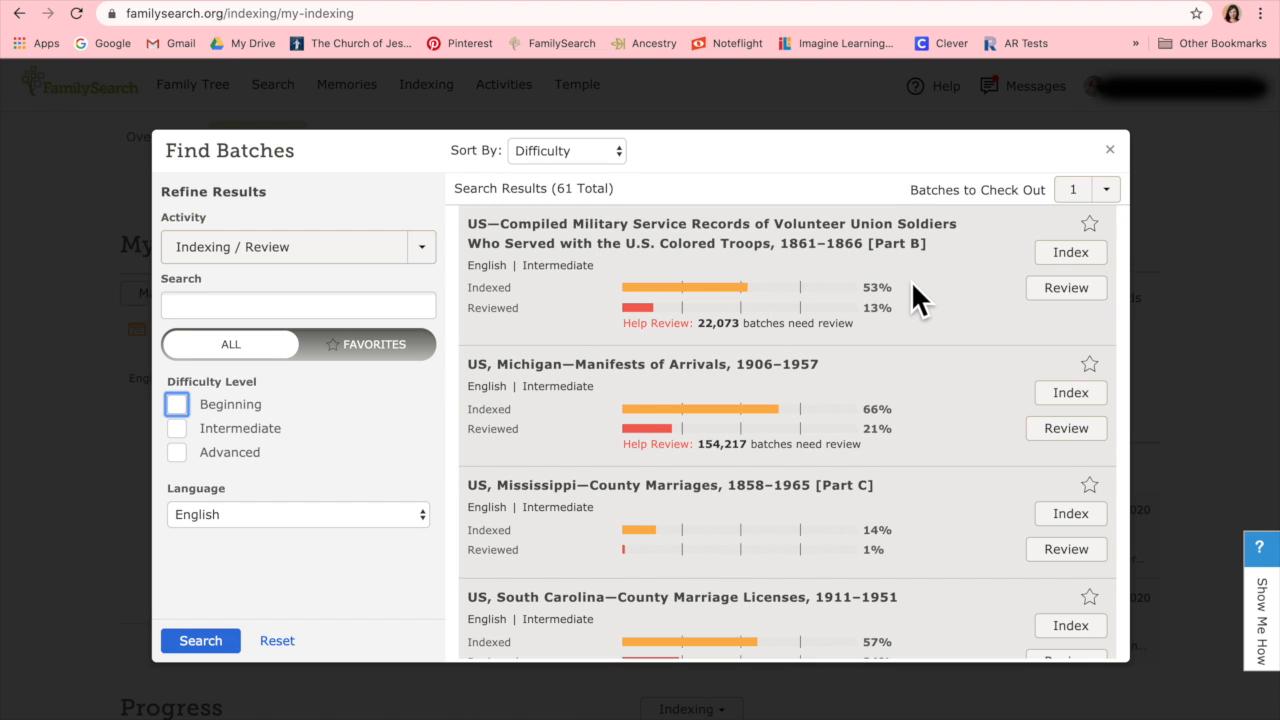
Browse the unfiltered projects and check out an indexing batch from US, Arizona, Pima County—Voting Records, 1876–1926
scroll(921, 338, "down", 2)
scroll(921, 338, "down", 5)
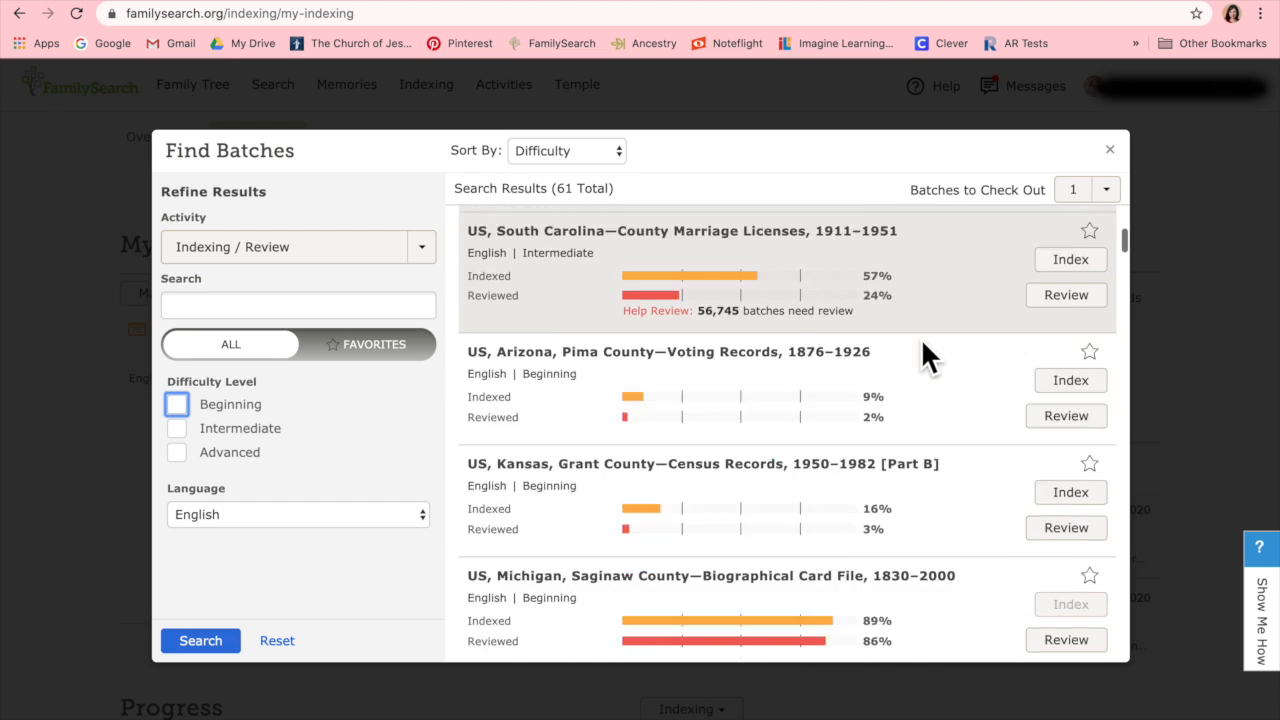
scroll(921, 338, "up", 2)
scroll(921, 338, "up", 4)
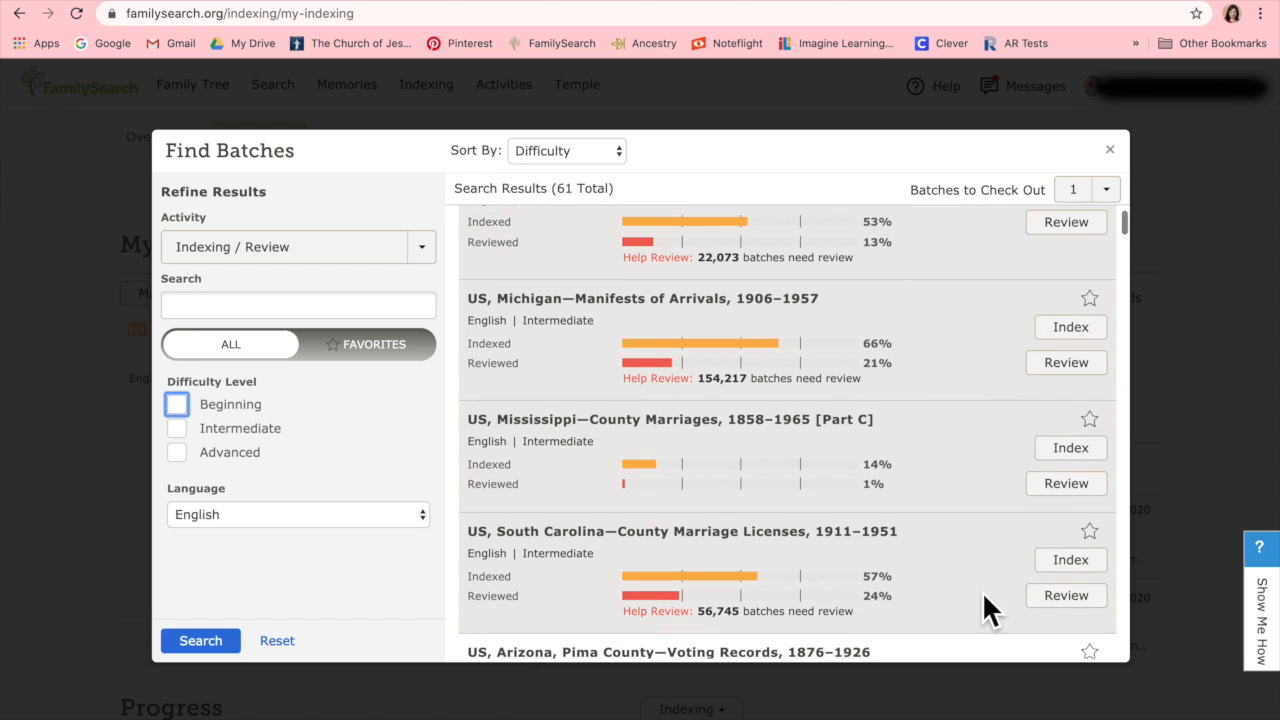
scroll(983, 580, "up", 1)
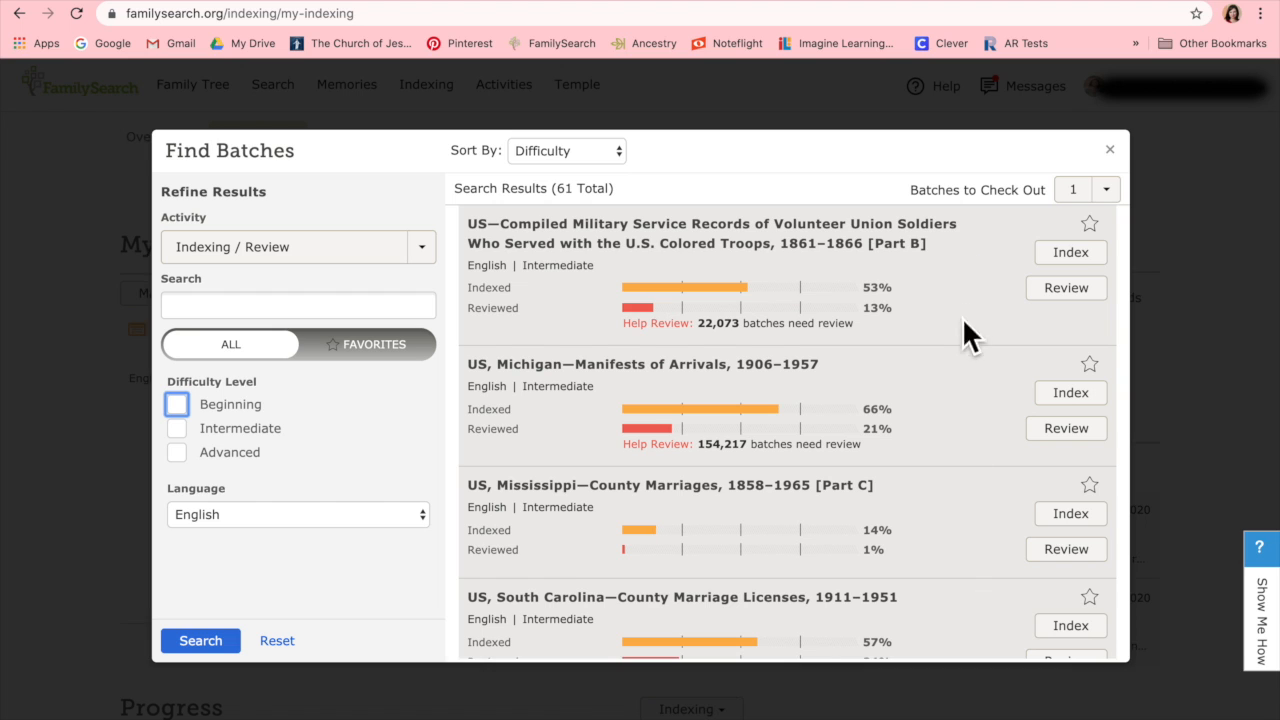
scroll(955, 351, "down", 1)
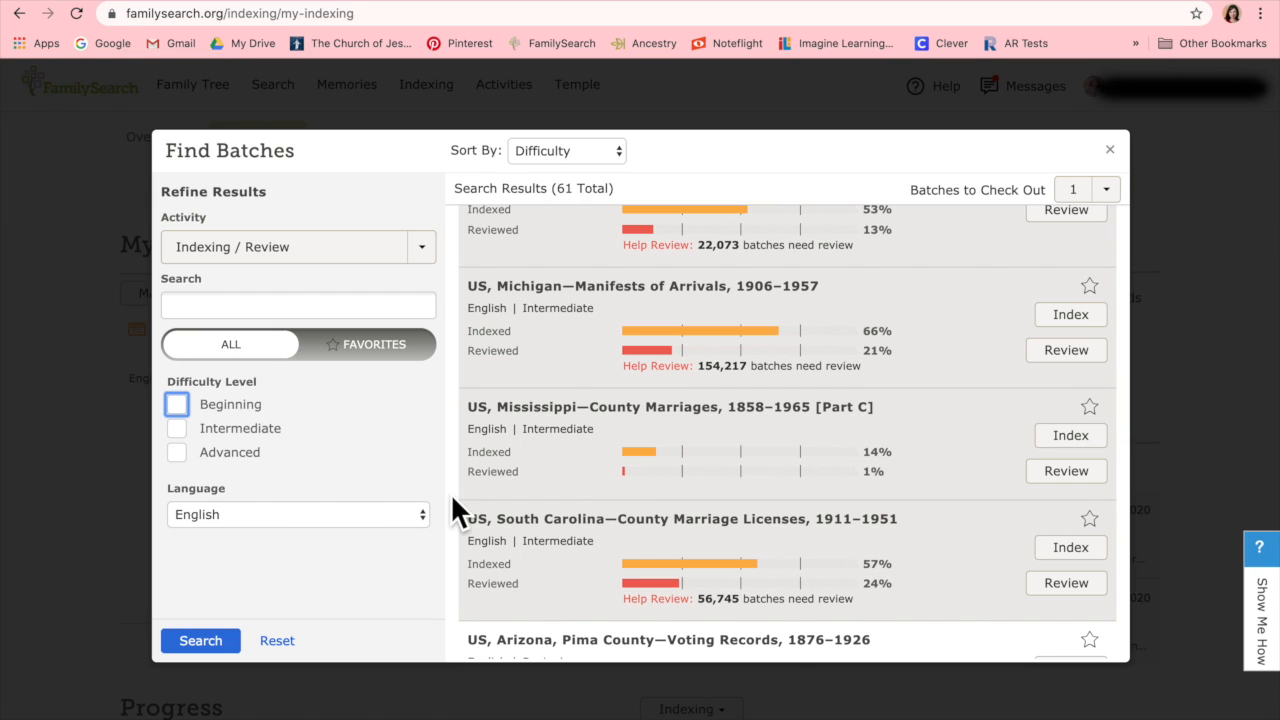
scroll(525, 525, "down", 3)
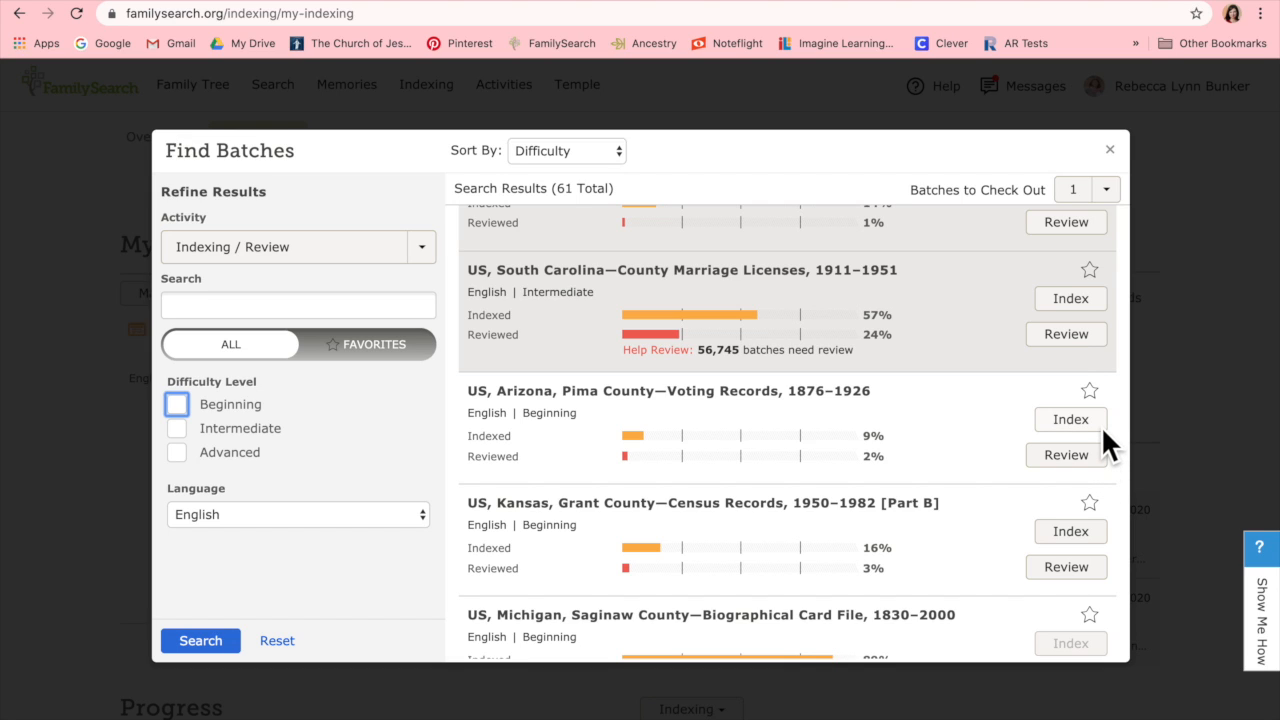
left_click(1101, 426)
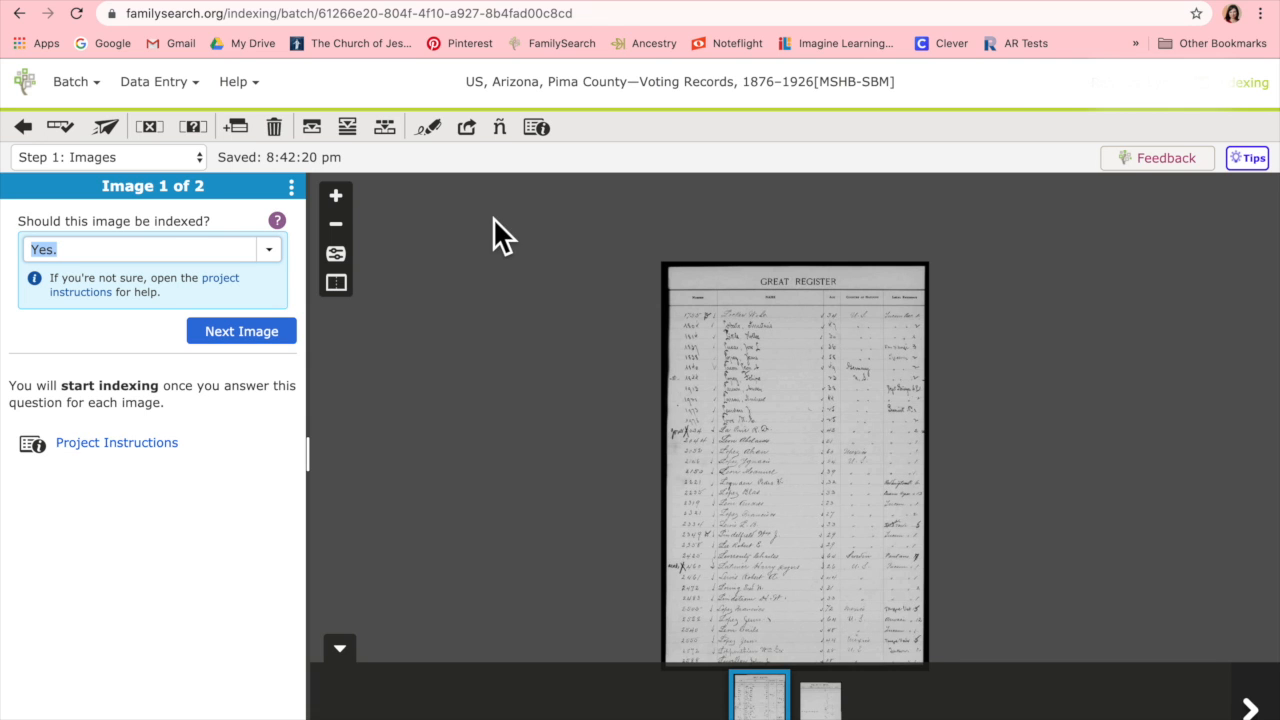
Examine the first register image up close and read the project instructions on what to index
left_click(336, 199)
left_click_drag(622, 352, 815, 605)
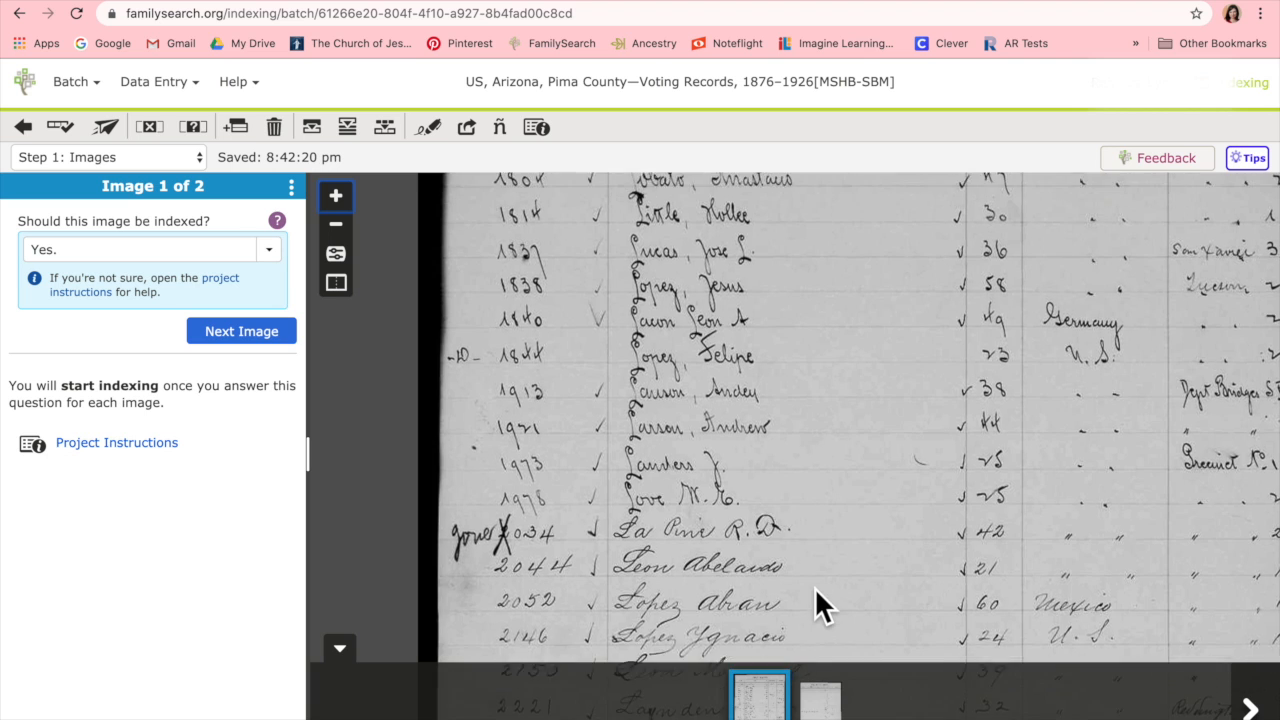
scroll(862, 440, "up", 3)
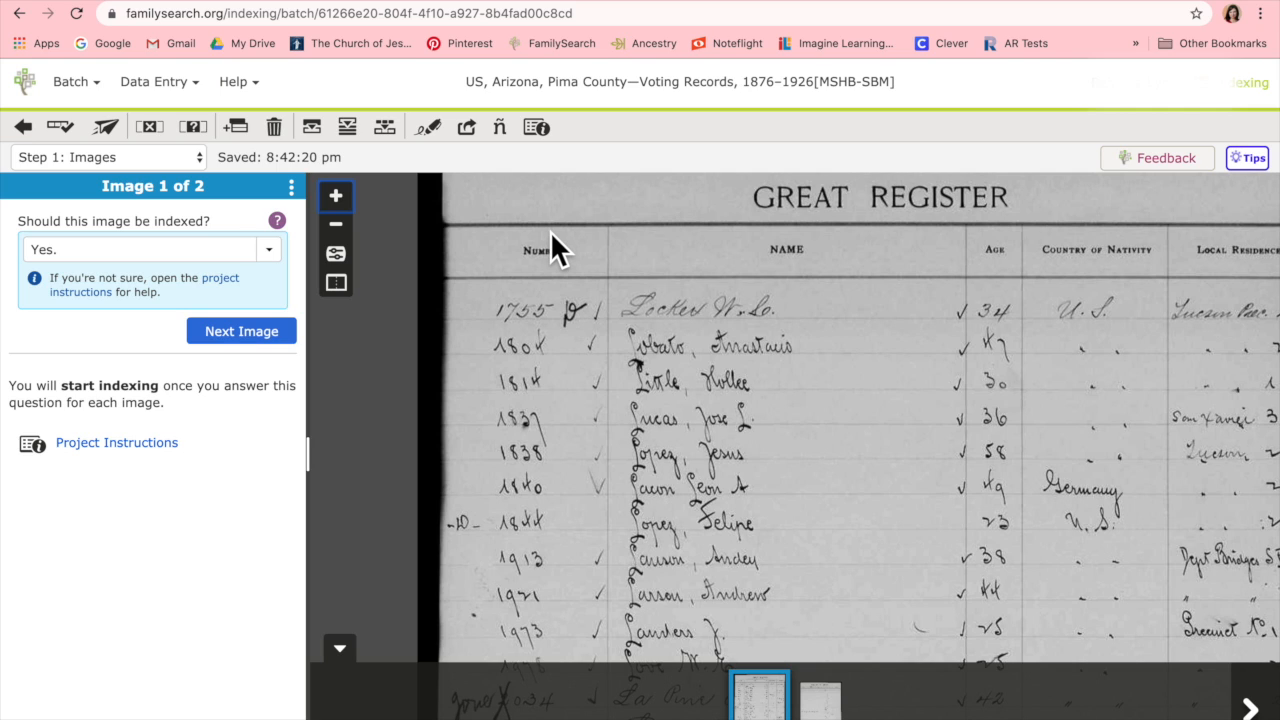
left_click(536, 128)
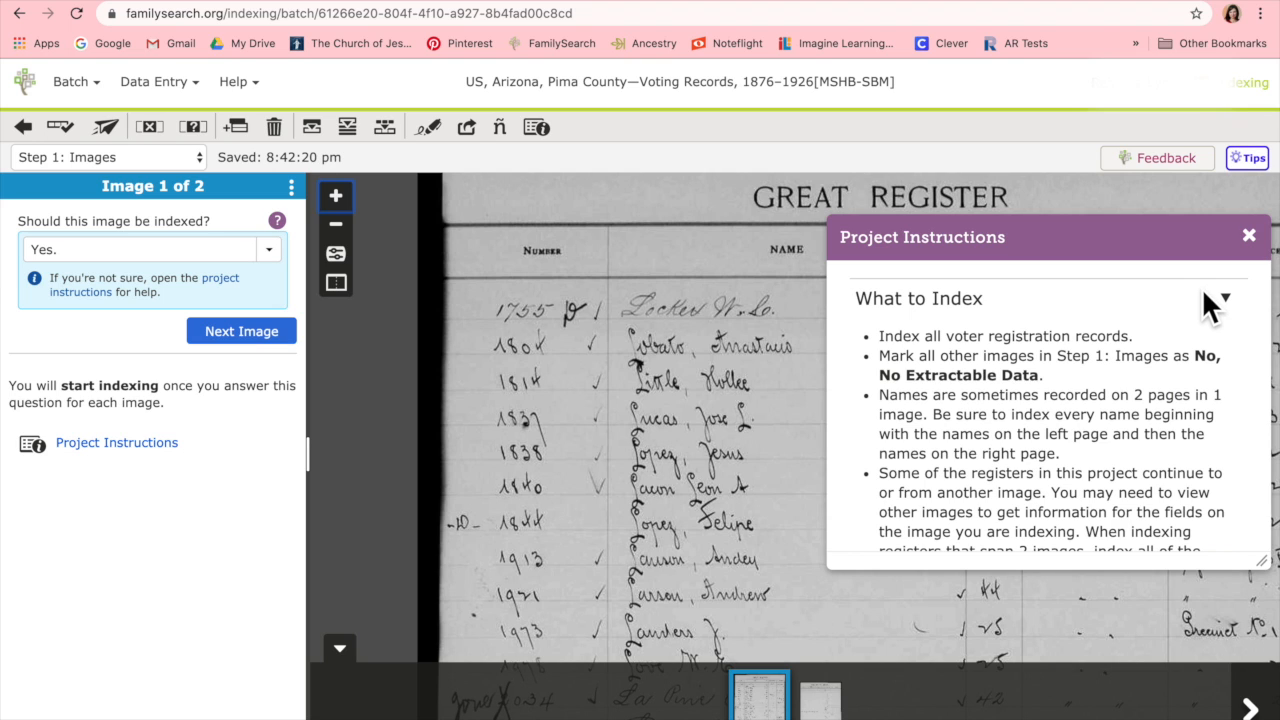
scroll(1191, 368, "down", 5)
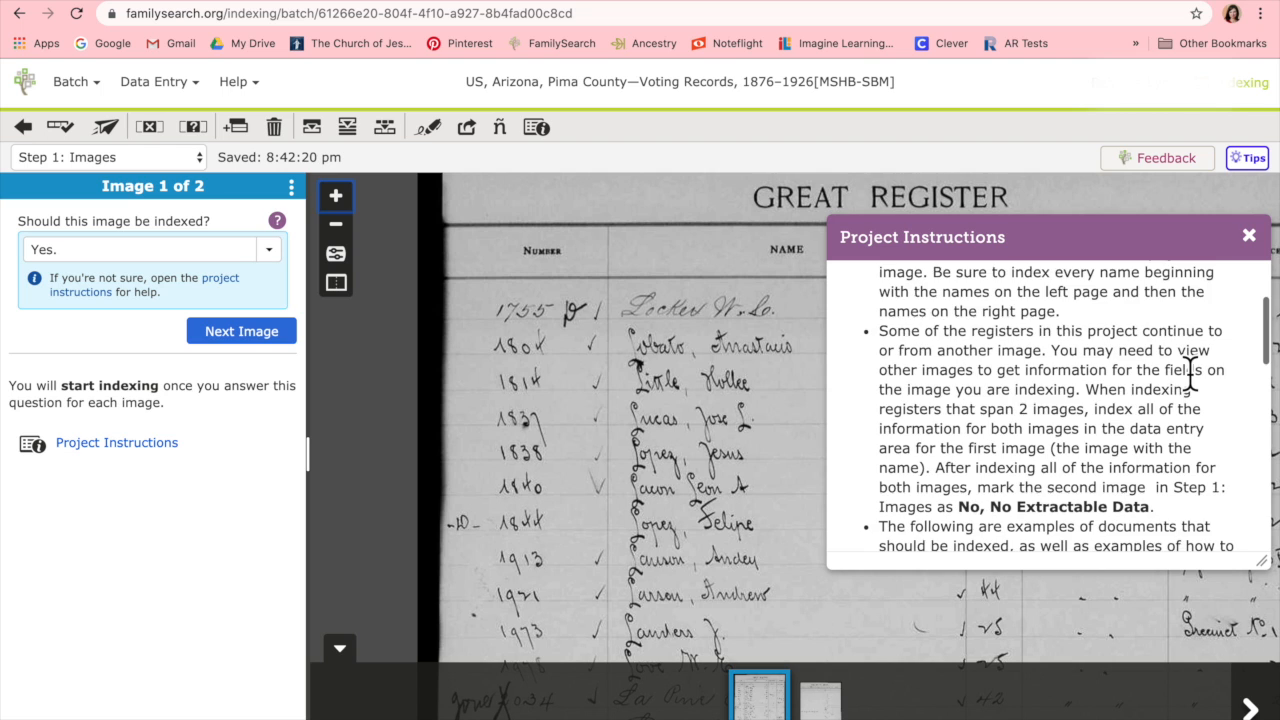
scroll(1191, 372, "down", 3)
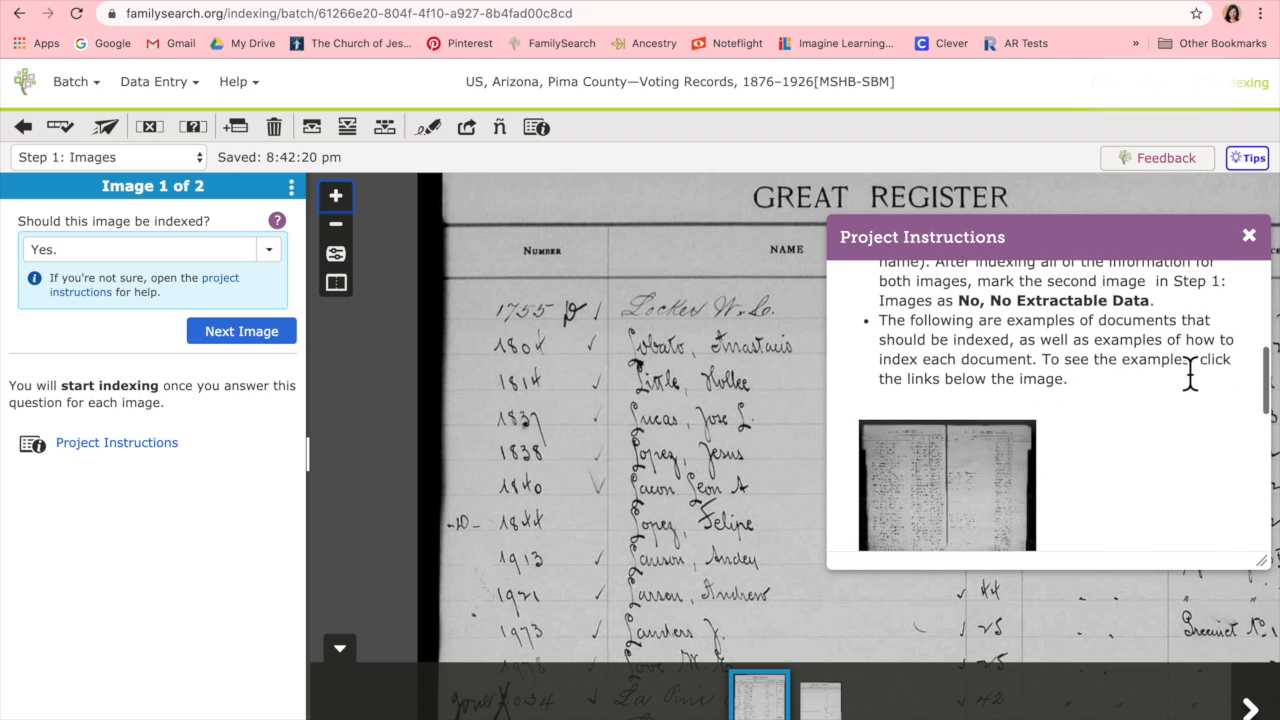
scroll(1190, 372, "up", 8)
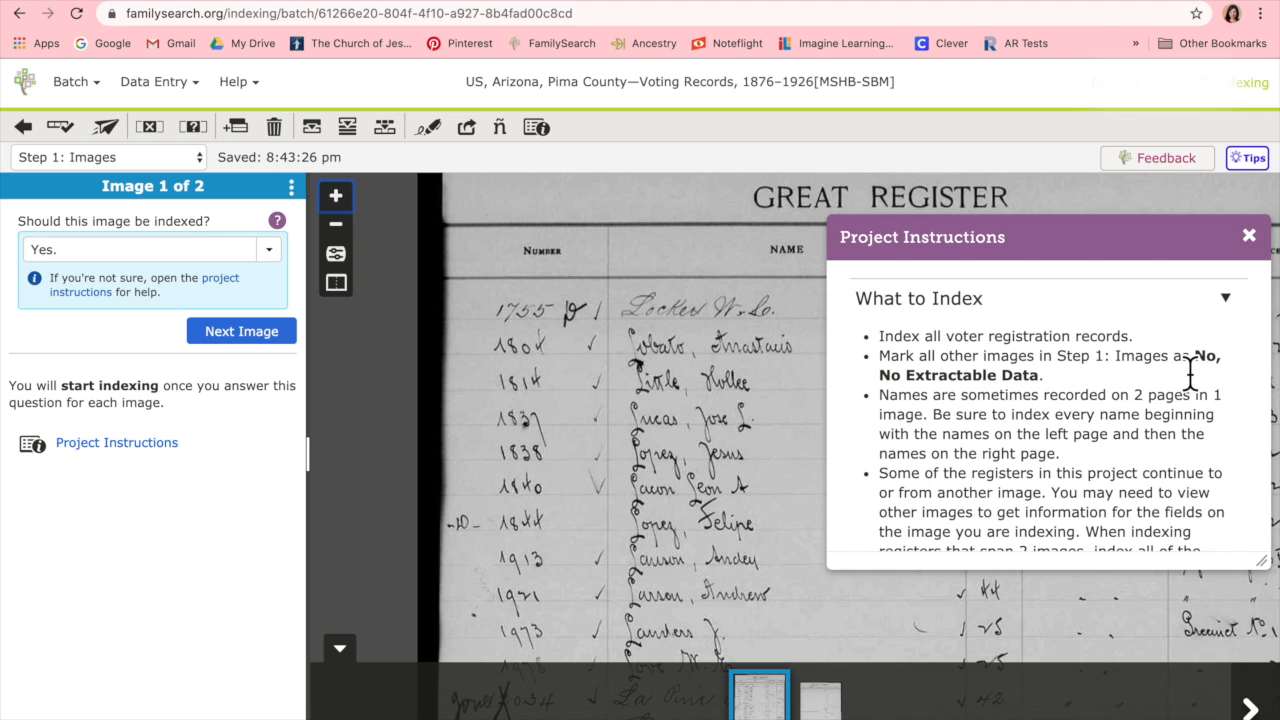
scroll(1191, 372, "down", 5)
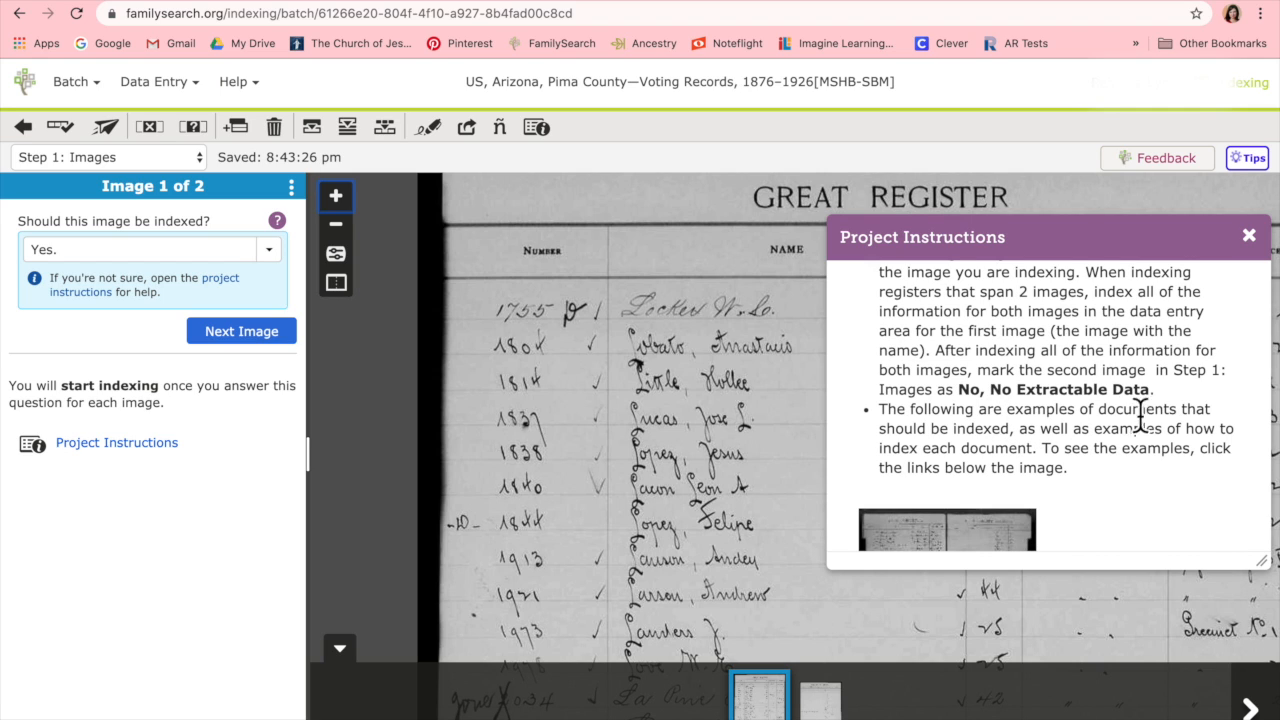
left_click(1252, 240)
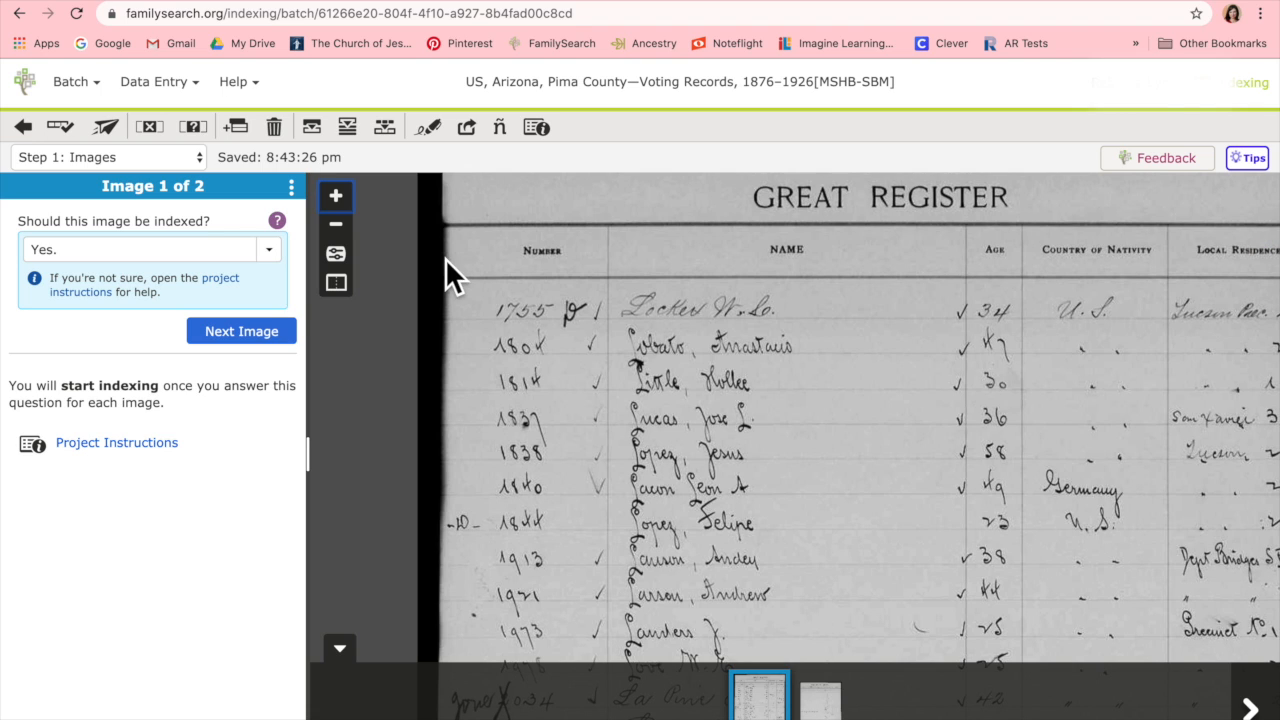
Accept Yes for indexing both images and proceed to the entries step
left_click(217, 329)
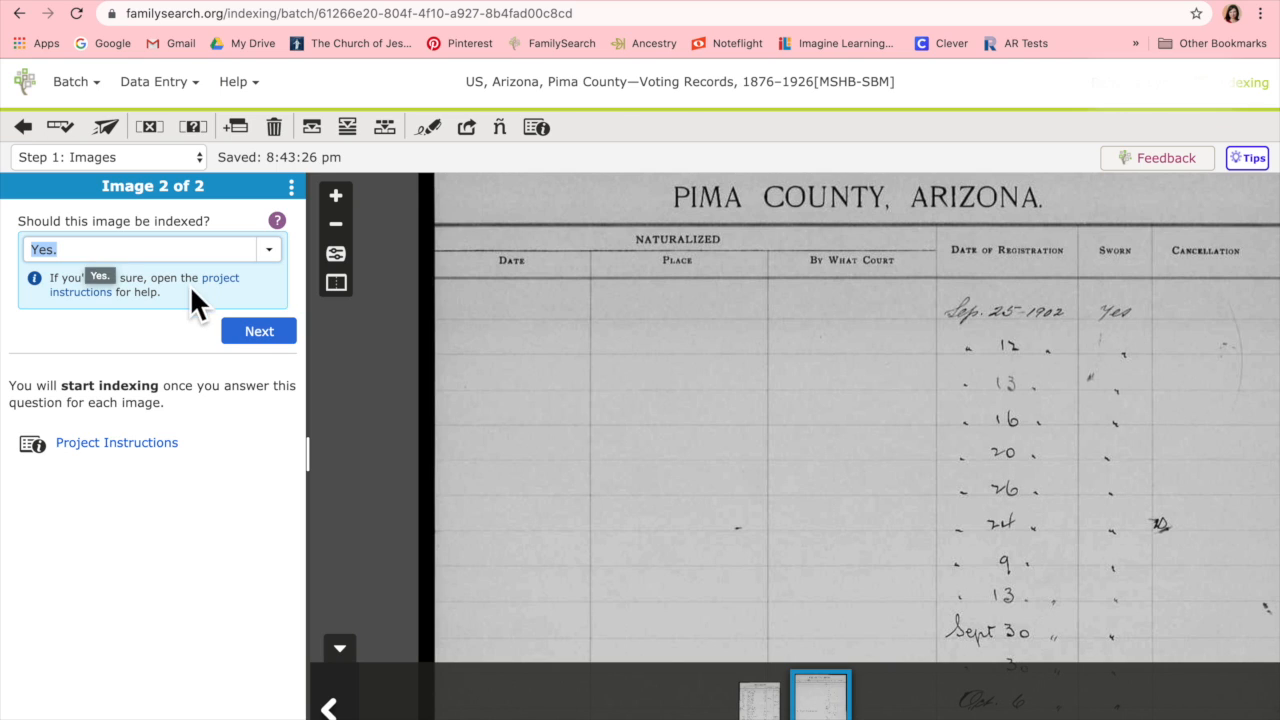
left_click(247, 330)
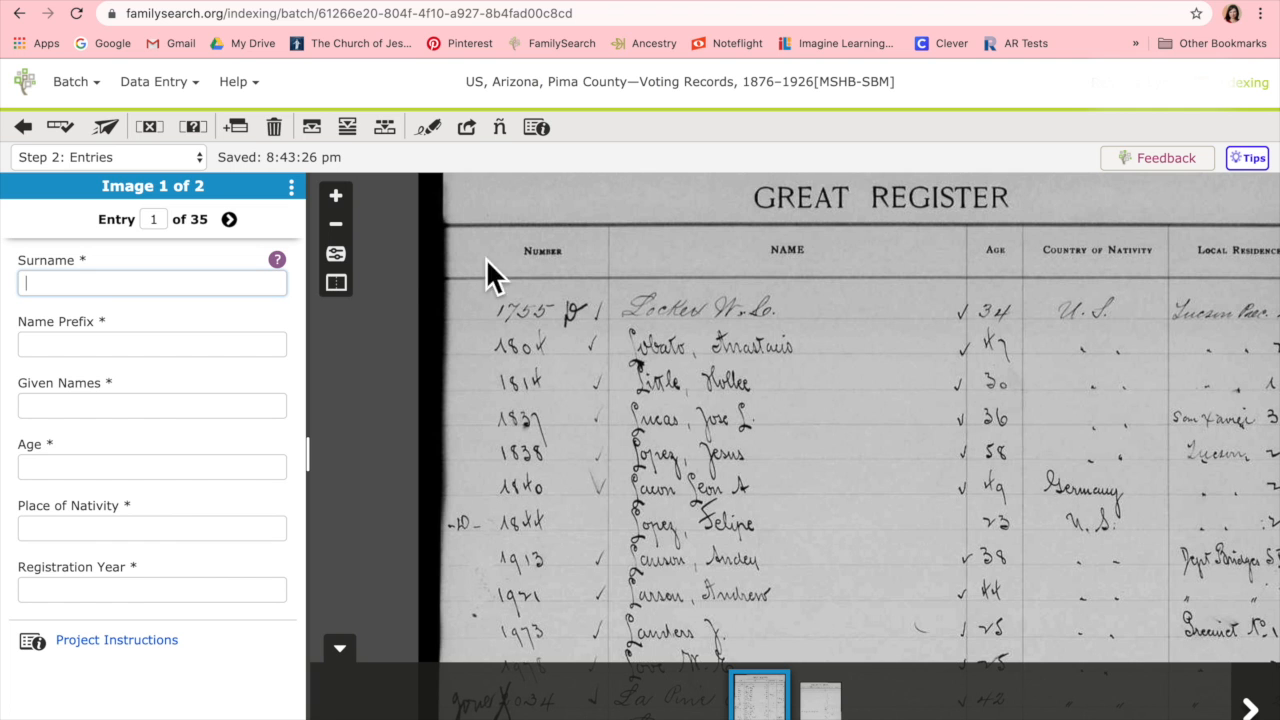
Enter the surname of the first register entry as written and mark its Name Prefix field blank
left_click(335, 196)
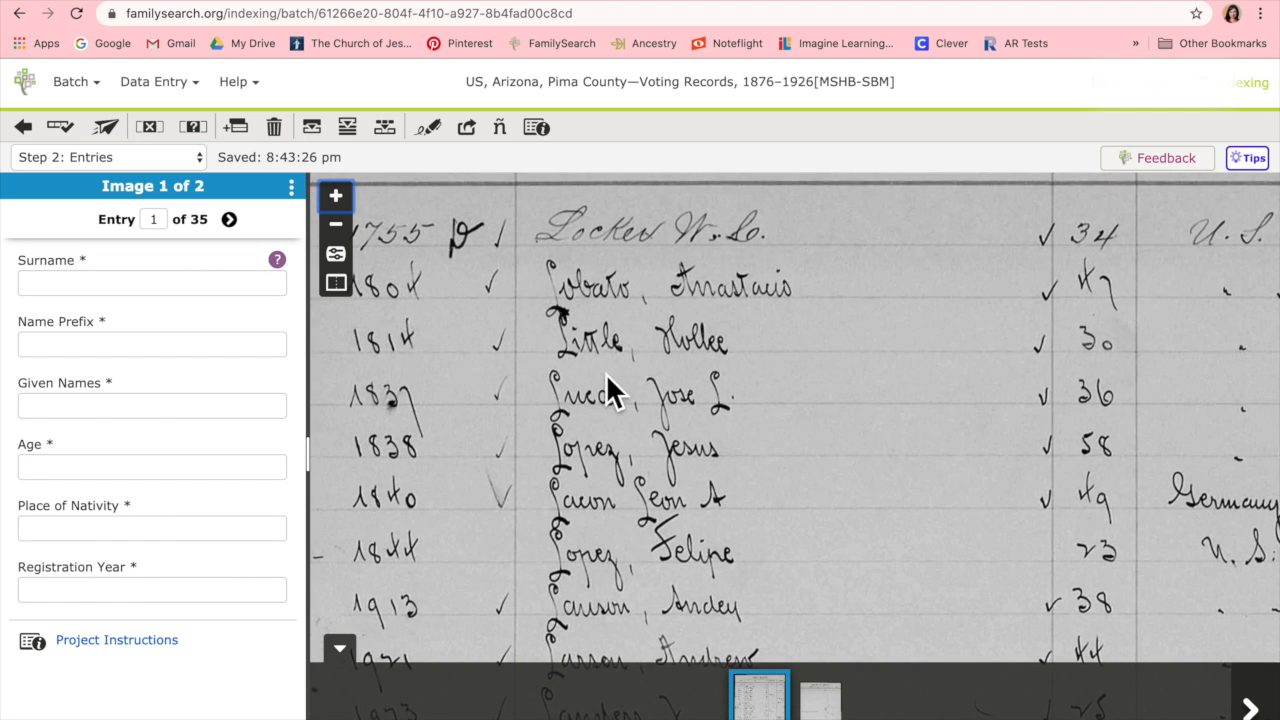
left_click_drag(610, 390, 694, 477)
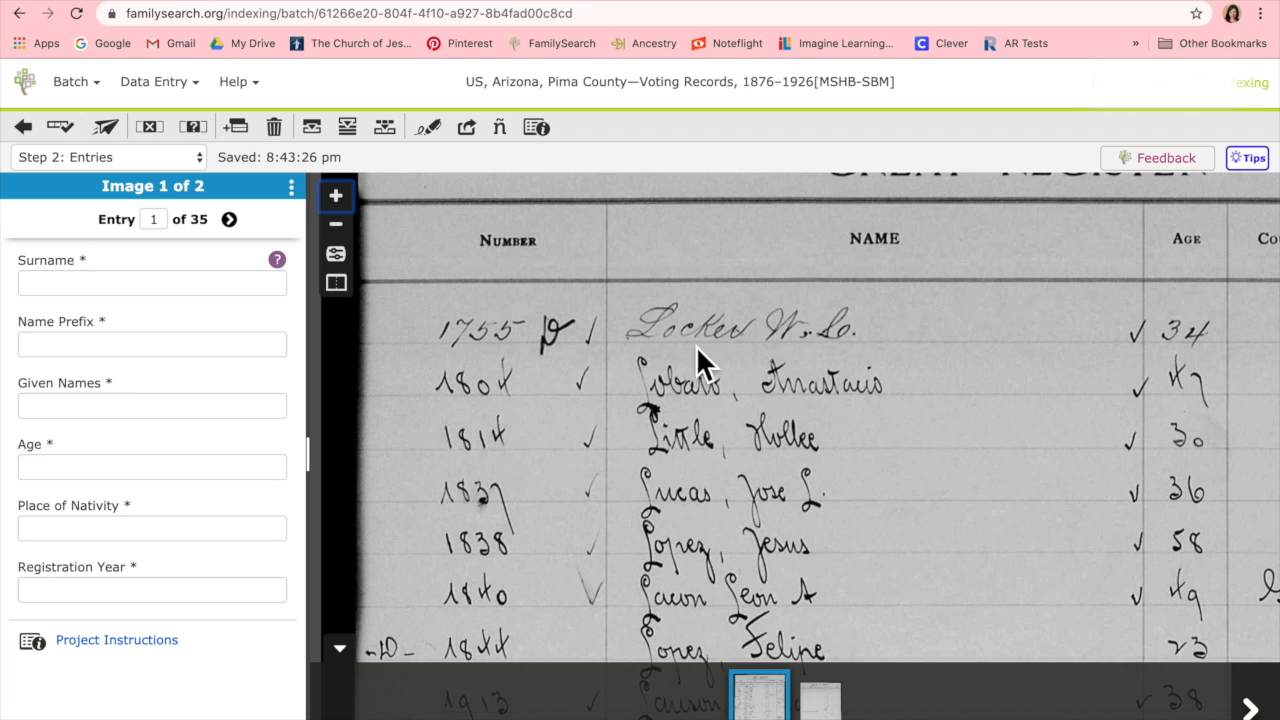
left_click(95, 285)
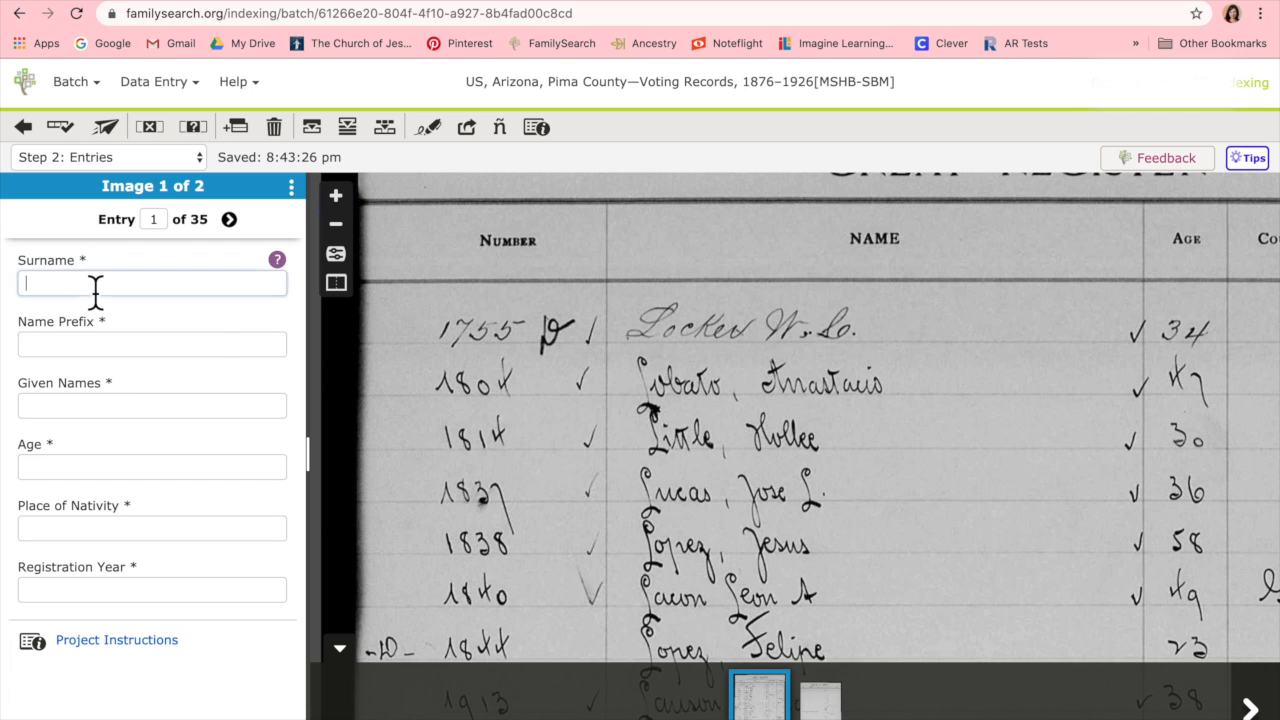
type("Locker")
key("Tab")
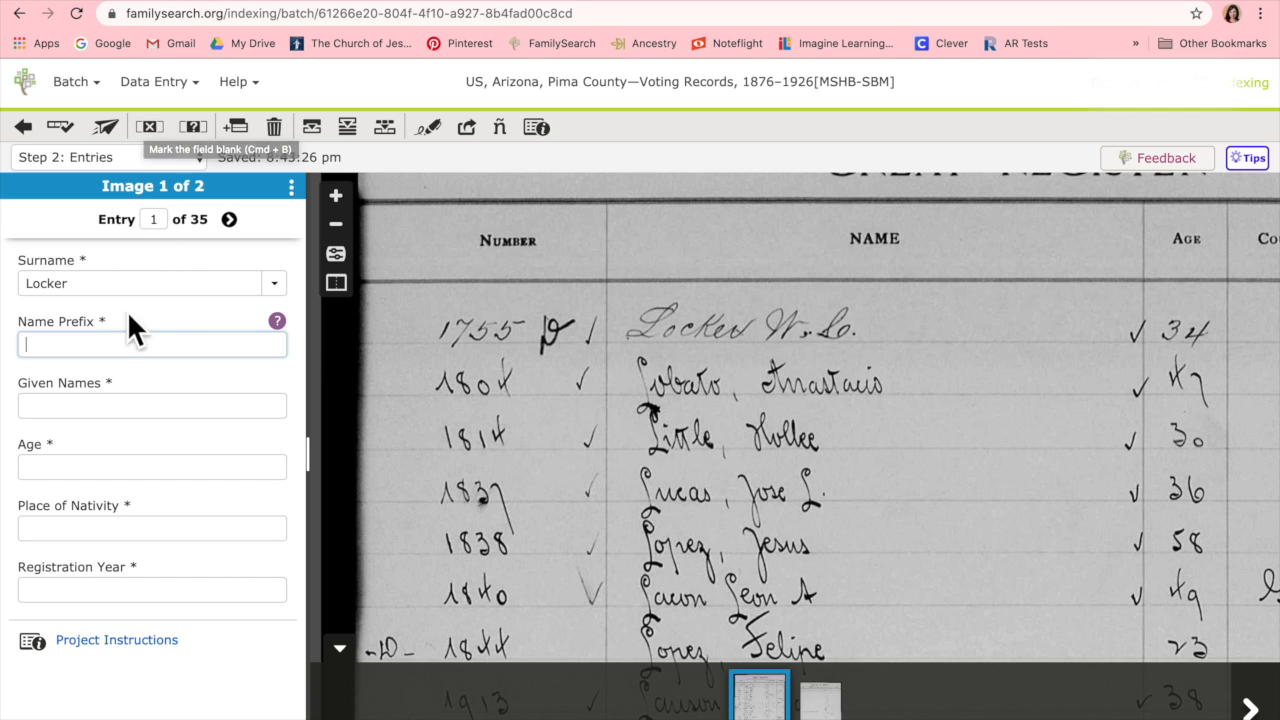
key("super+b")
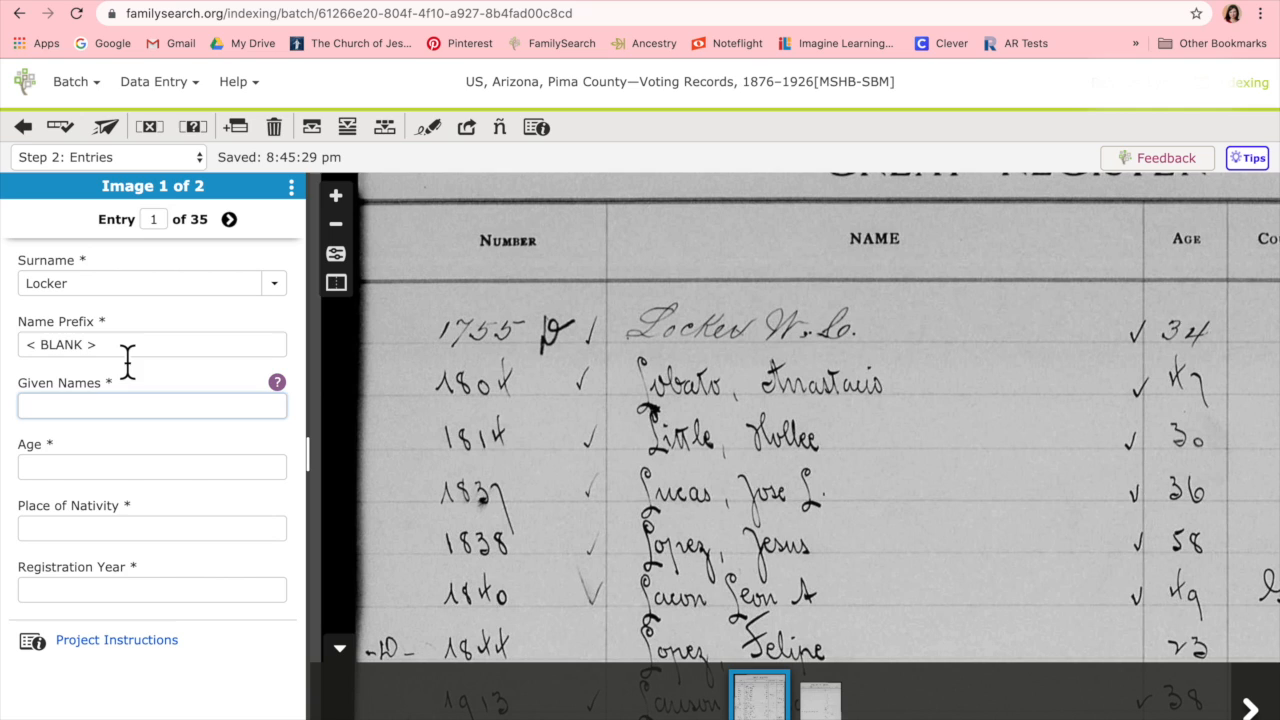
Try marking the first entry's Name Prefix as unreadable, and set it back to blank
left_click(127, 350)
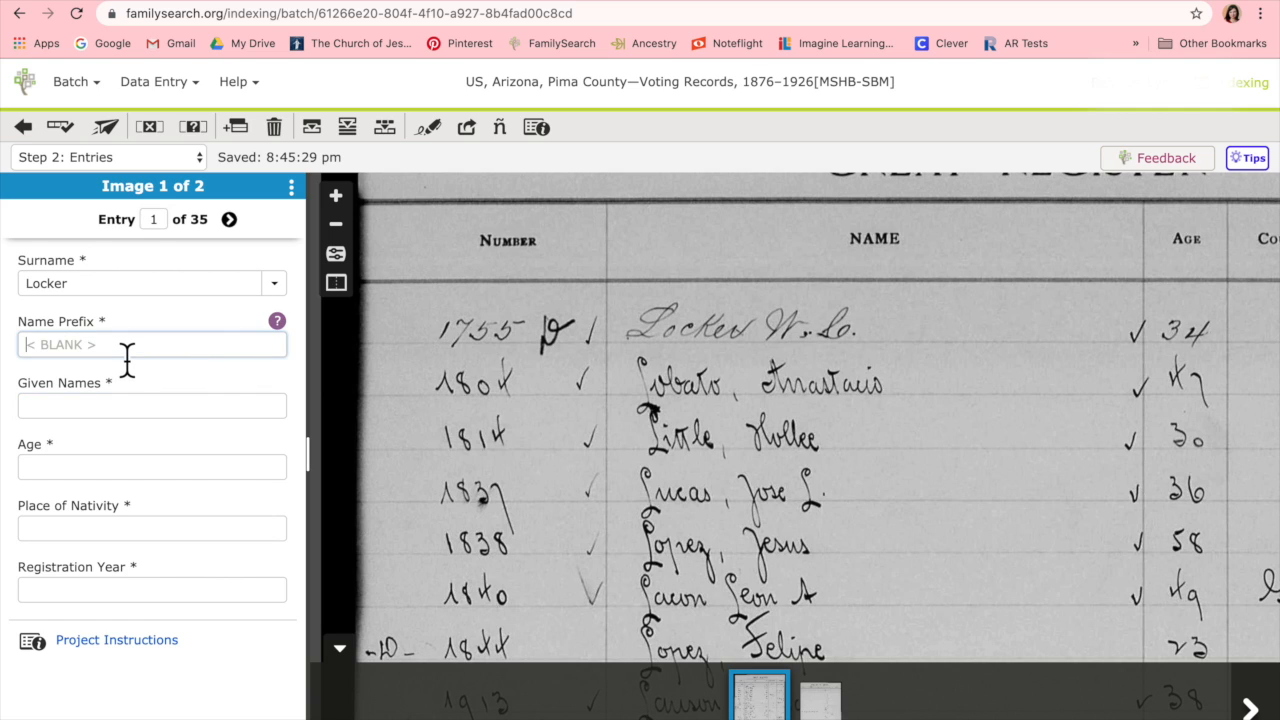
key("ctrl+u")
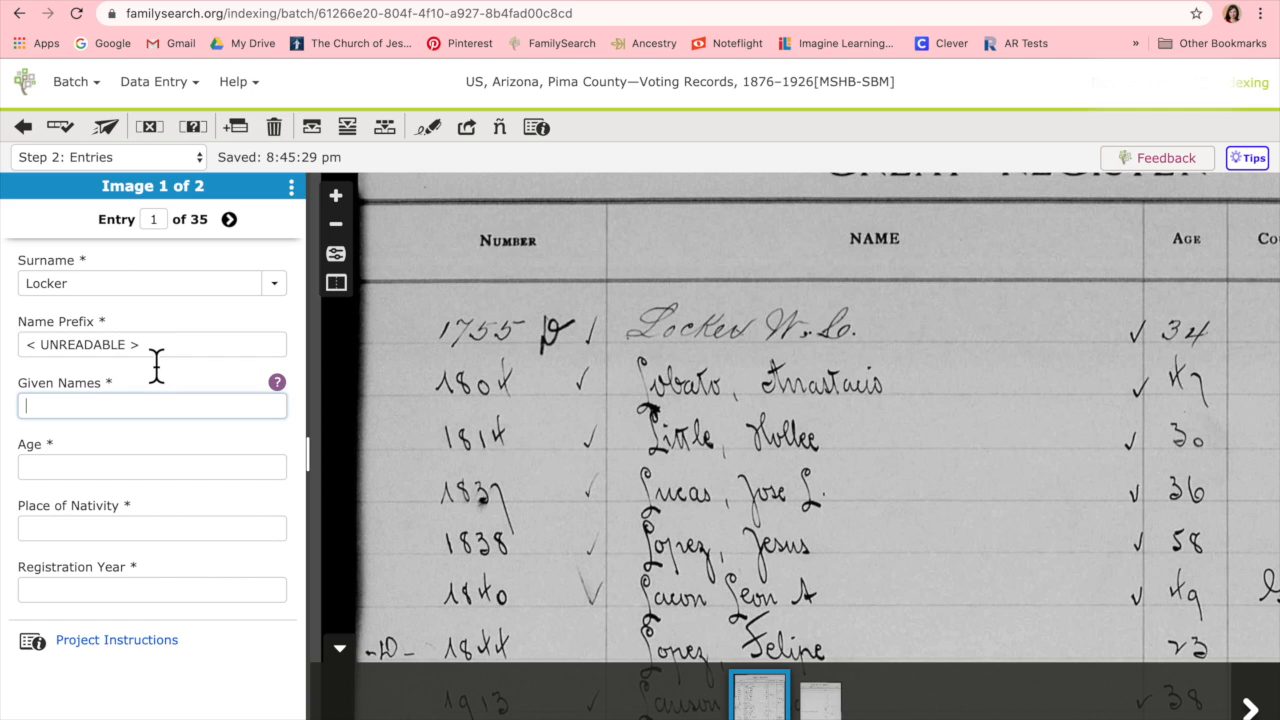
key("shift+Tab")
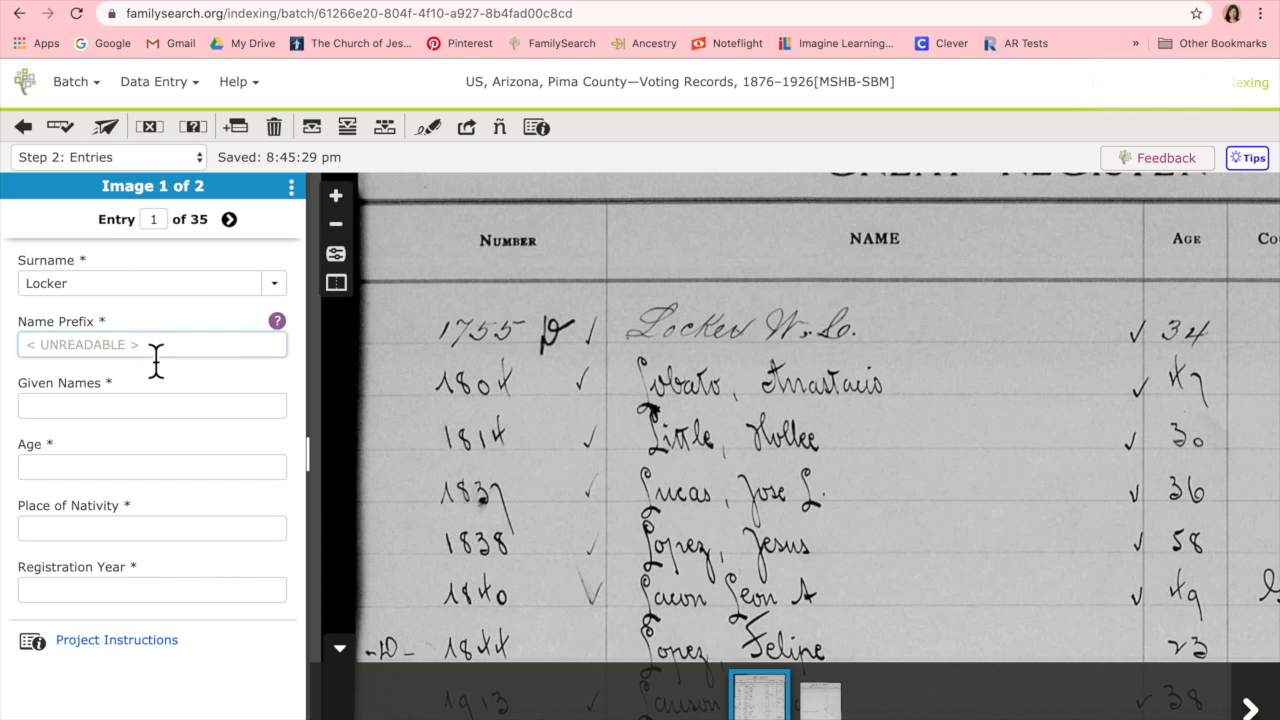
key("ctrl+b")
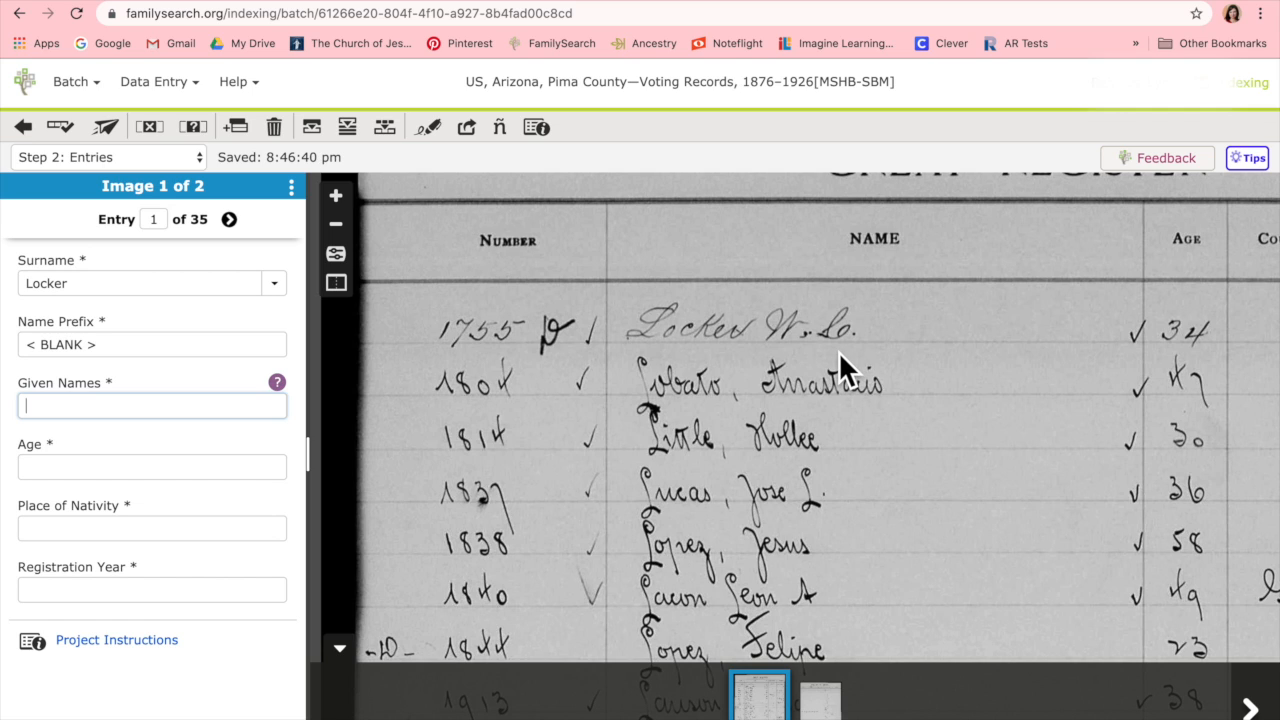
Consult the handwriting examples and enter the given-name initials for the first entry
left_click(428, 131)
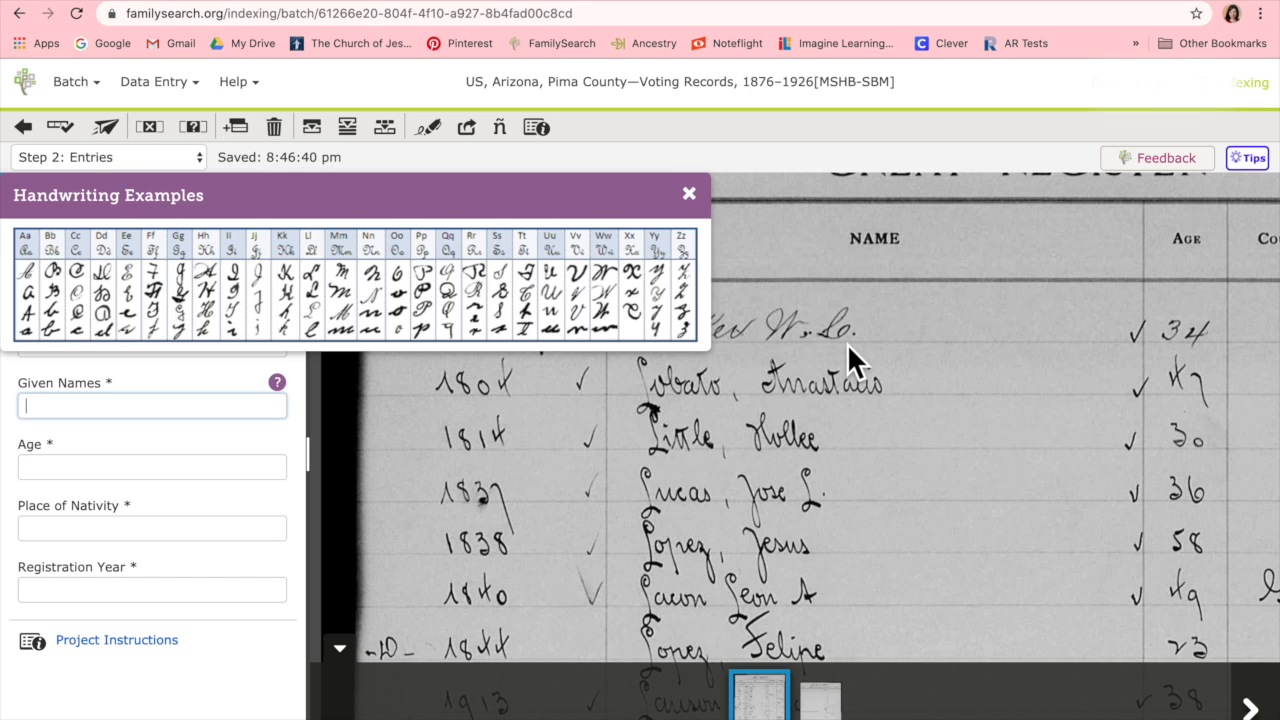
left_click(689, 194)
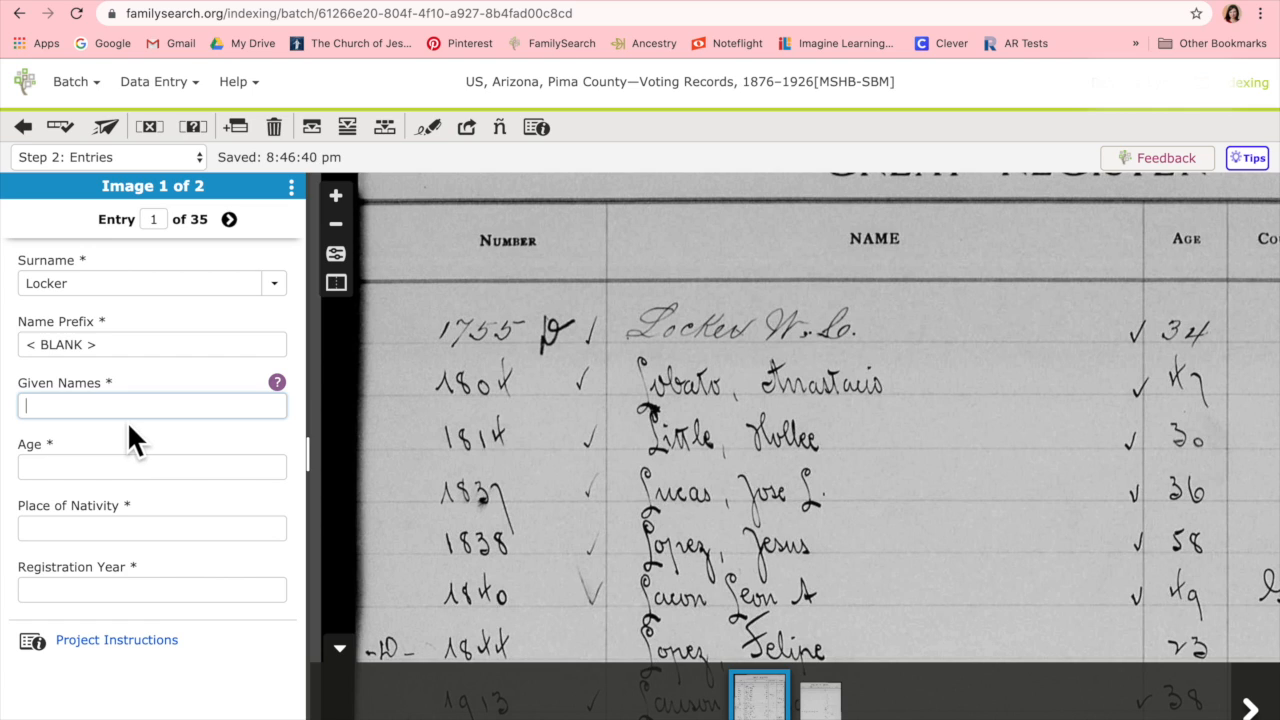
type("W C")
Enter 34 as the age of the first entry
left_click(59, 470)
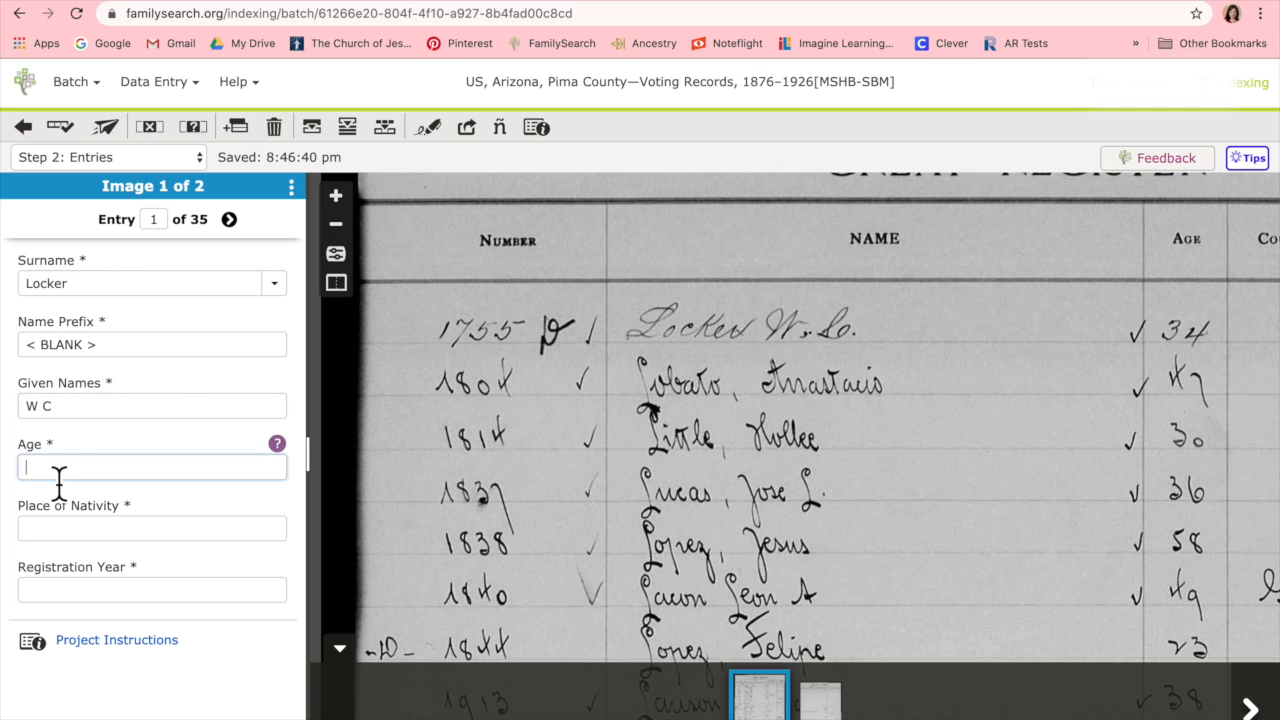
key("Tab")
key("shift+Tab")
type("34")
Consult the field help for Place of Nativity and enter U S as the first entry's place of nativity
left_click_drag(874, 482, 506, 485)
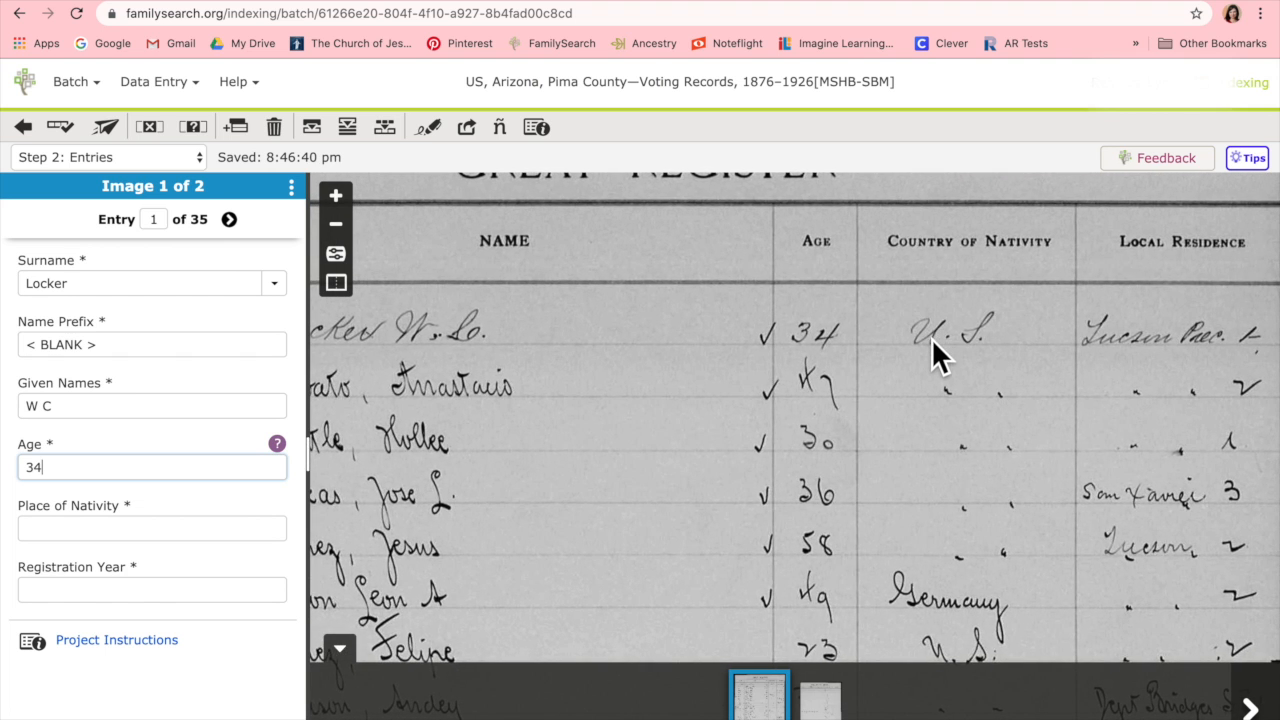
left_click(214, 537)
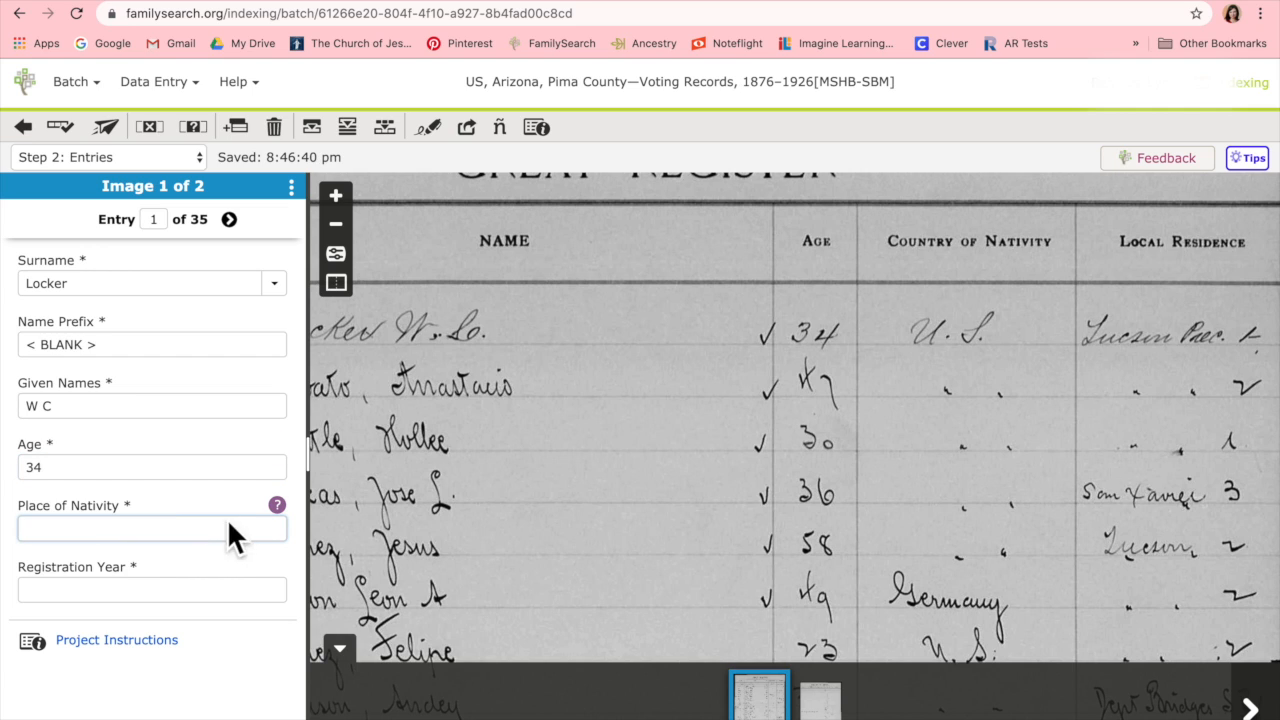
left_click(279, 507)
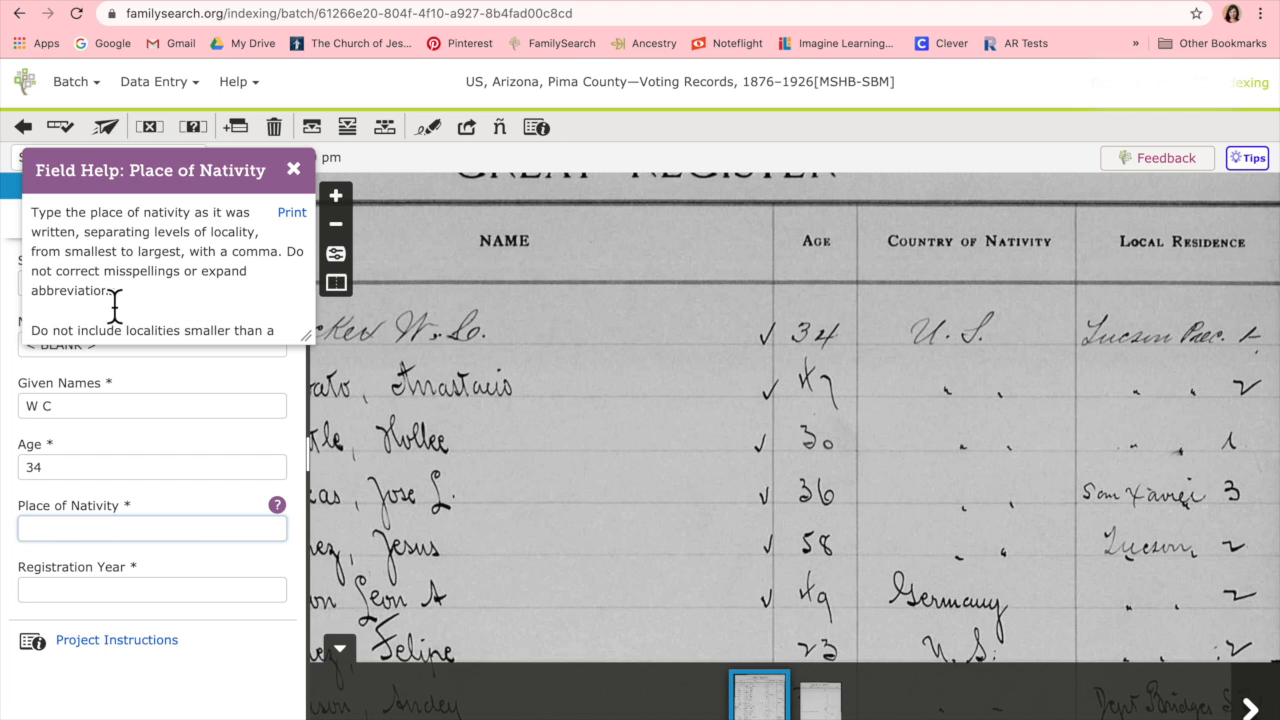
left_click(296, 170)
type("U S")
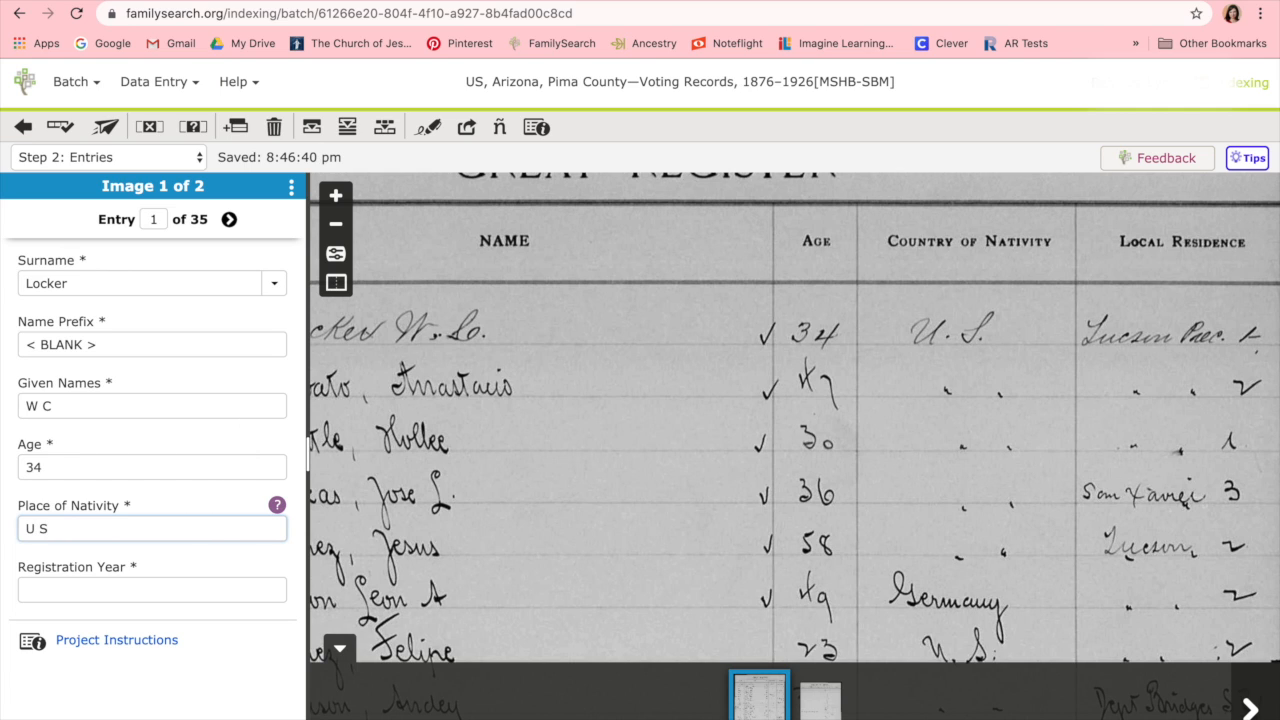
Examine the Date of Registration column on the second image for the year that applies to the first entry and the rows below
left_click(72, 600)
left_click_drag(667, 538, 457, 536)
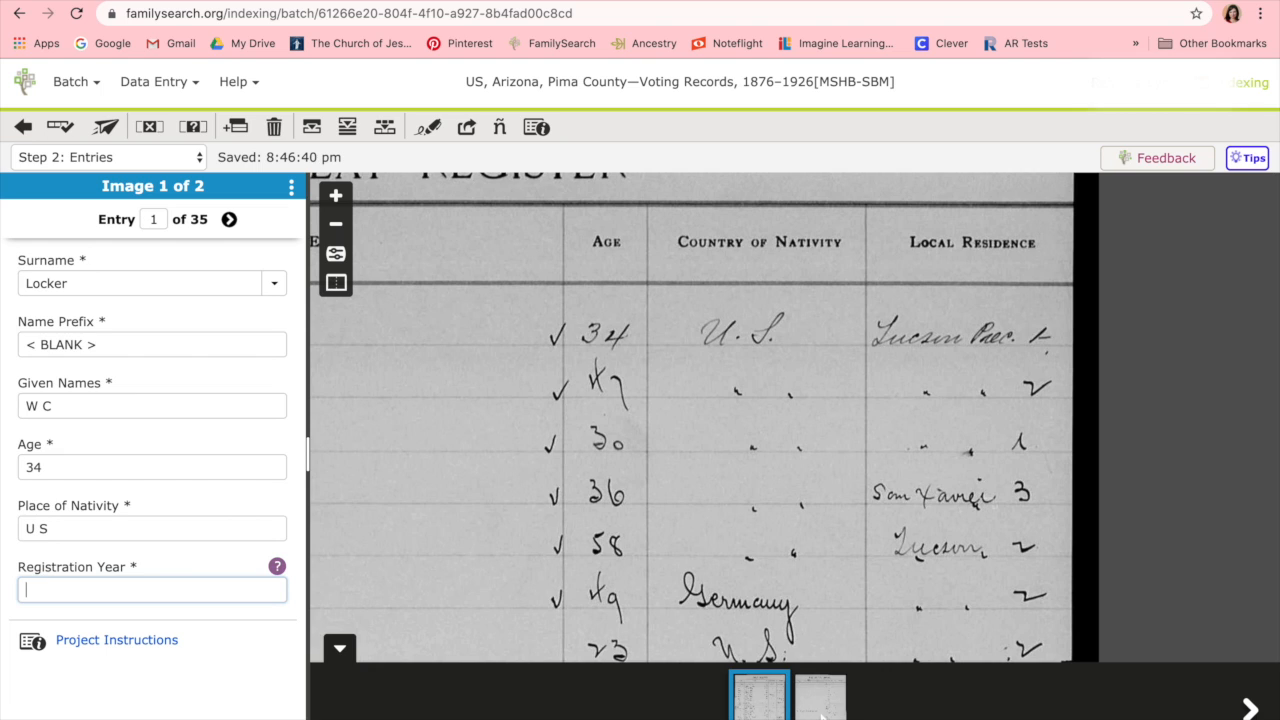
left_click(820, 700)
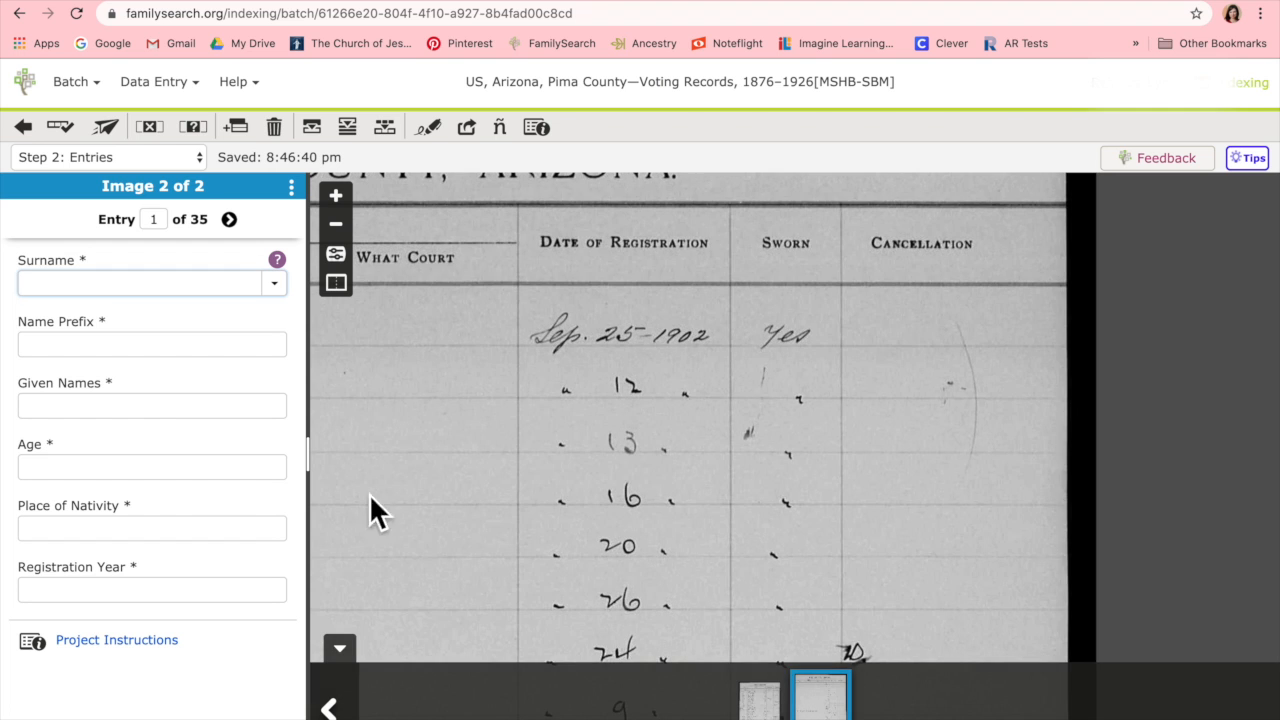
left_click_drag(505, 492, 875, 510)
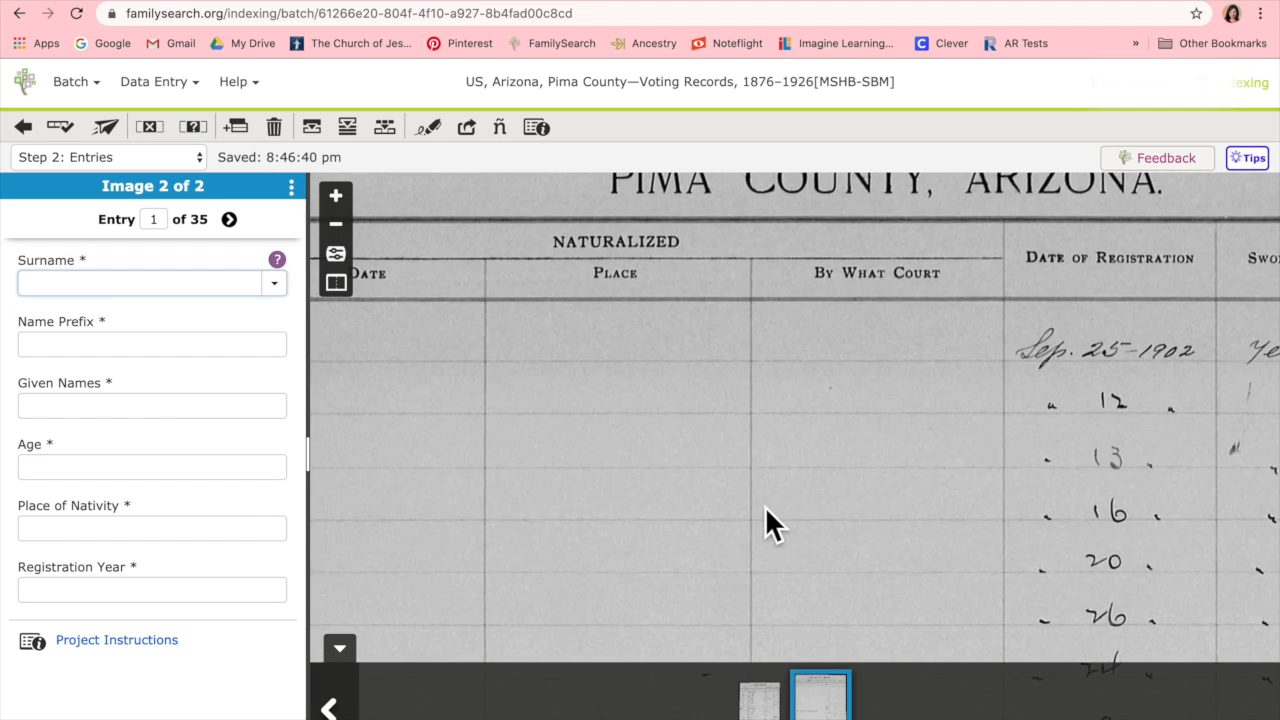
left_click_drag(704, 516, 965, 507)
left_click_drag(806, 501, 629, 438)
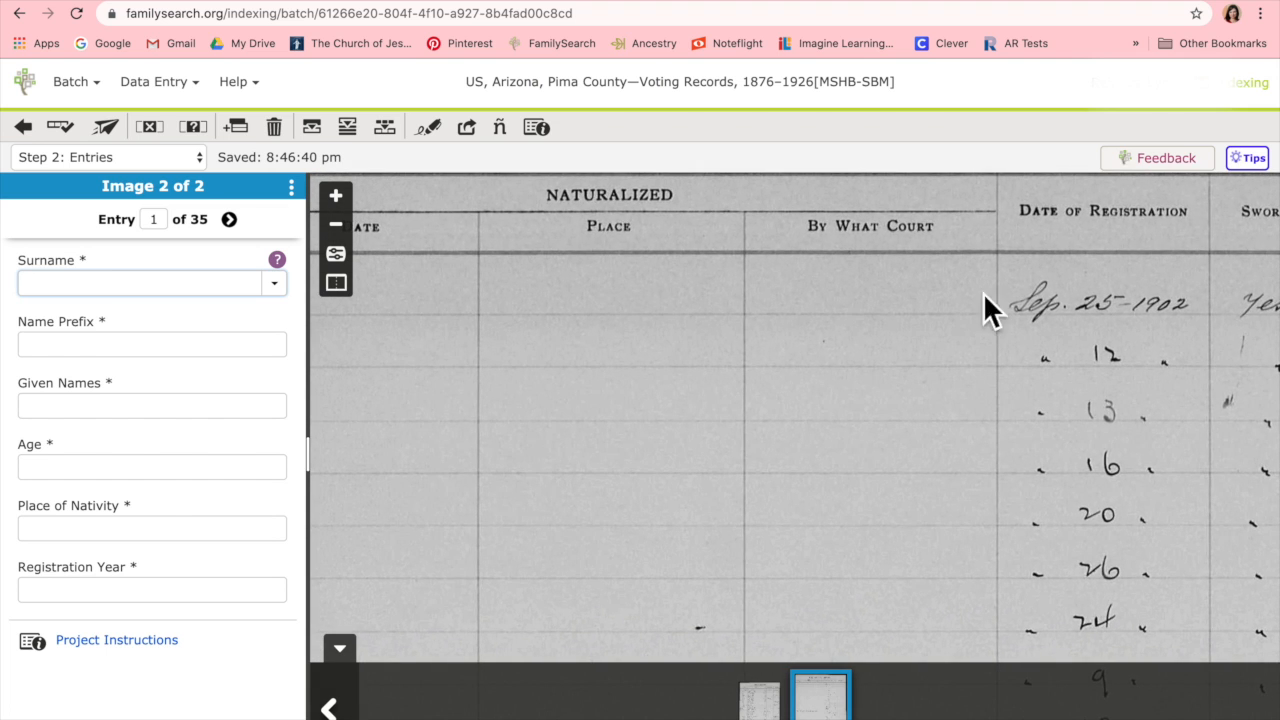
left_click_drag(1039, 305, 833, 295)
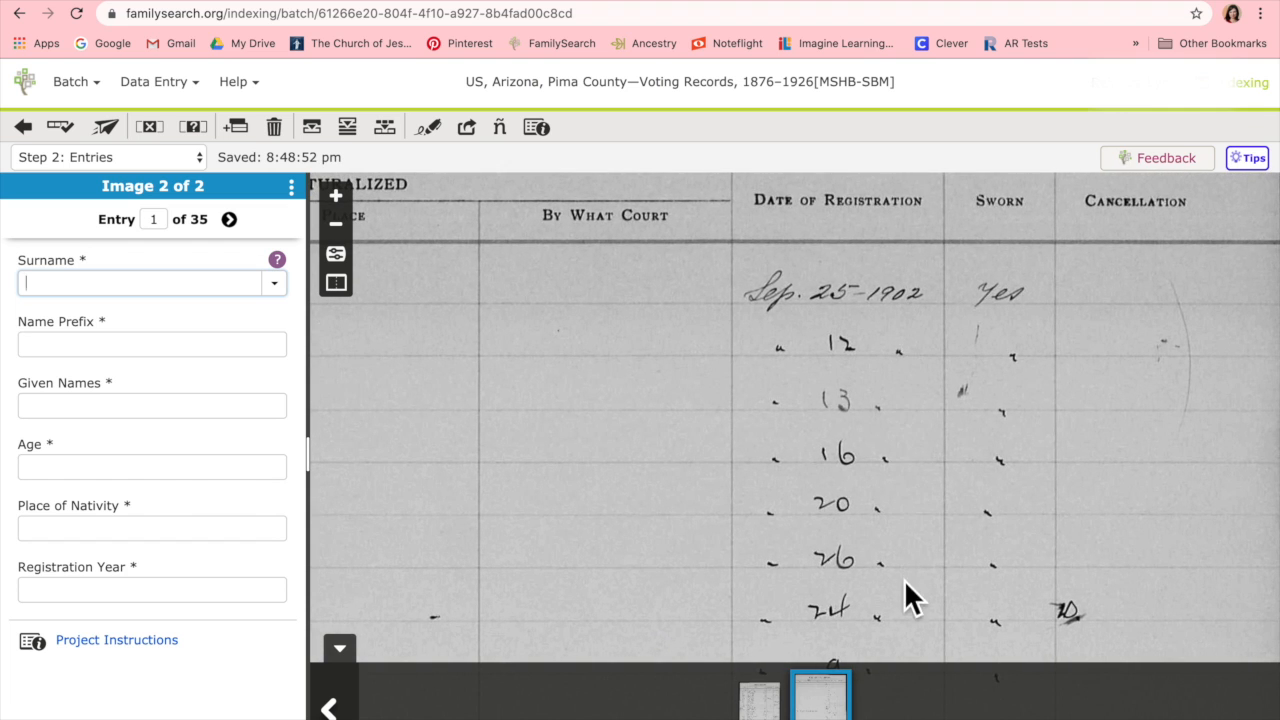
scroll(916, 590, "down", 5)
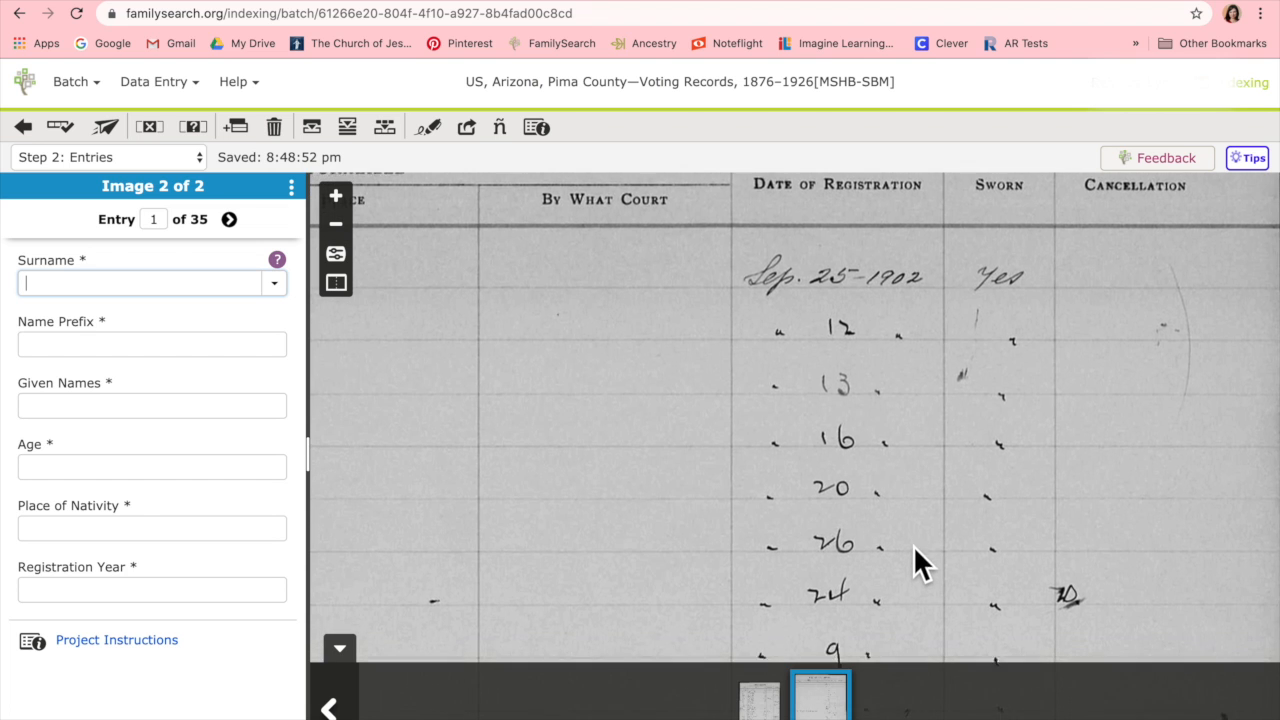
scroll(912, 350, "down", 5)
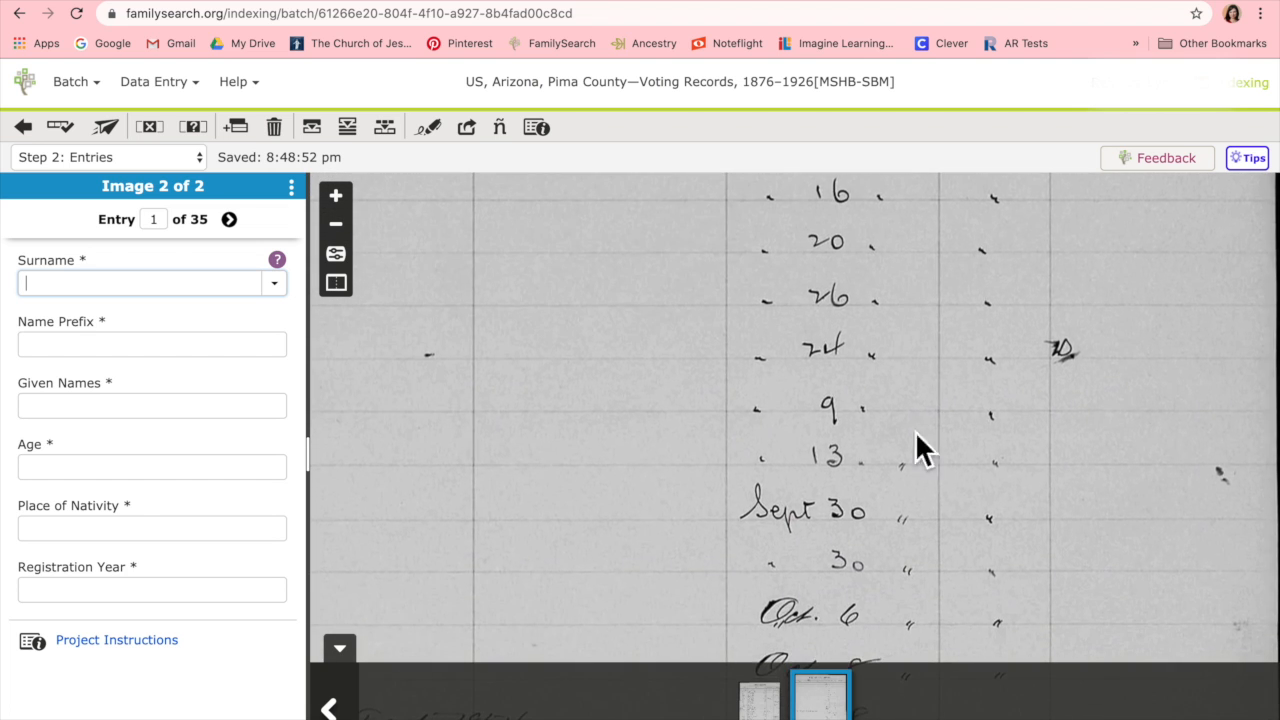
scroll(920, 398, "down", 6)
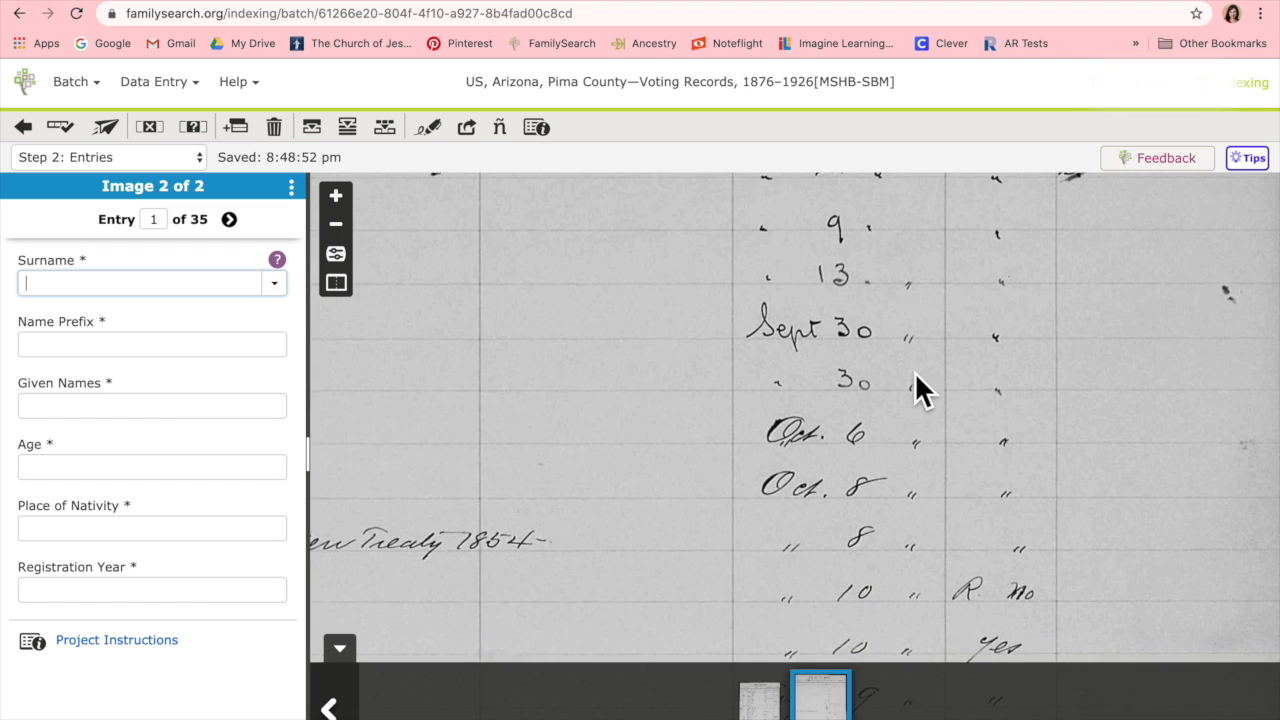
scroll(900, 390, "down", 8)
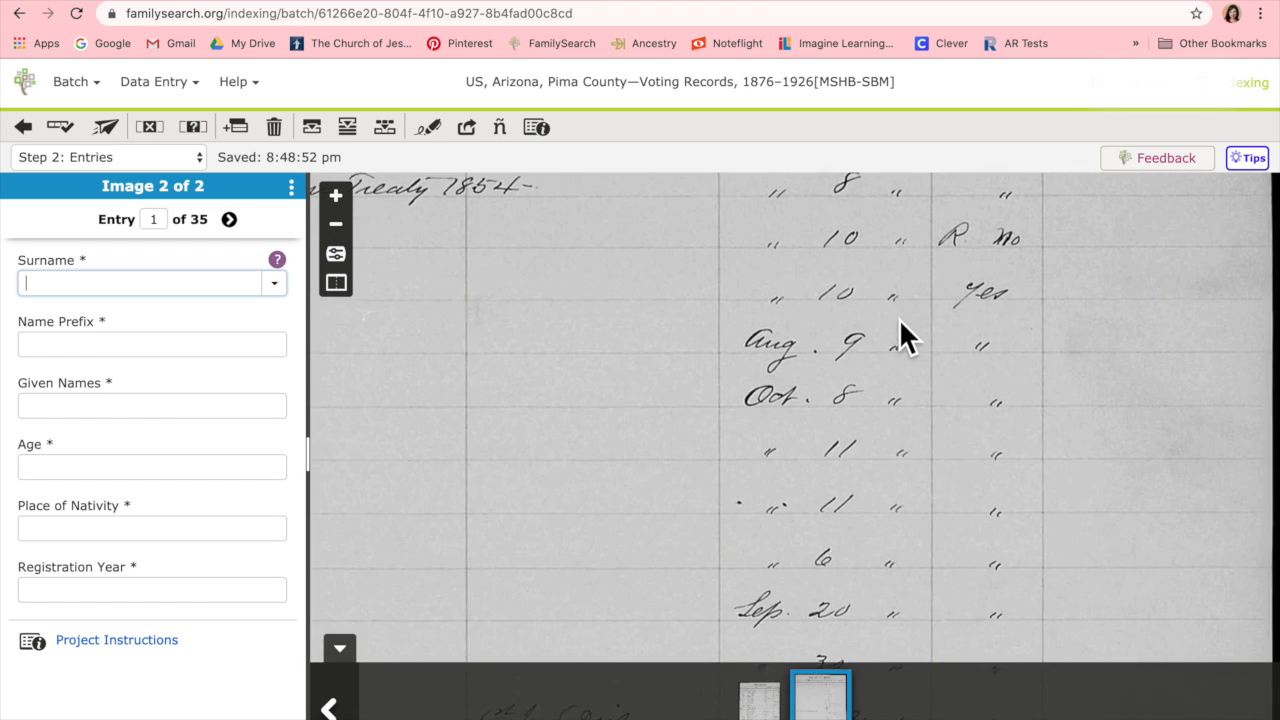
left_click_drag(909, 497, 911, 655)
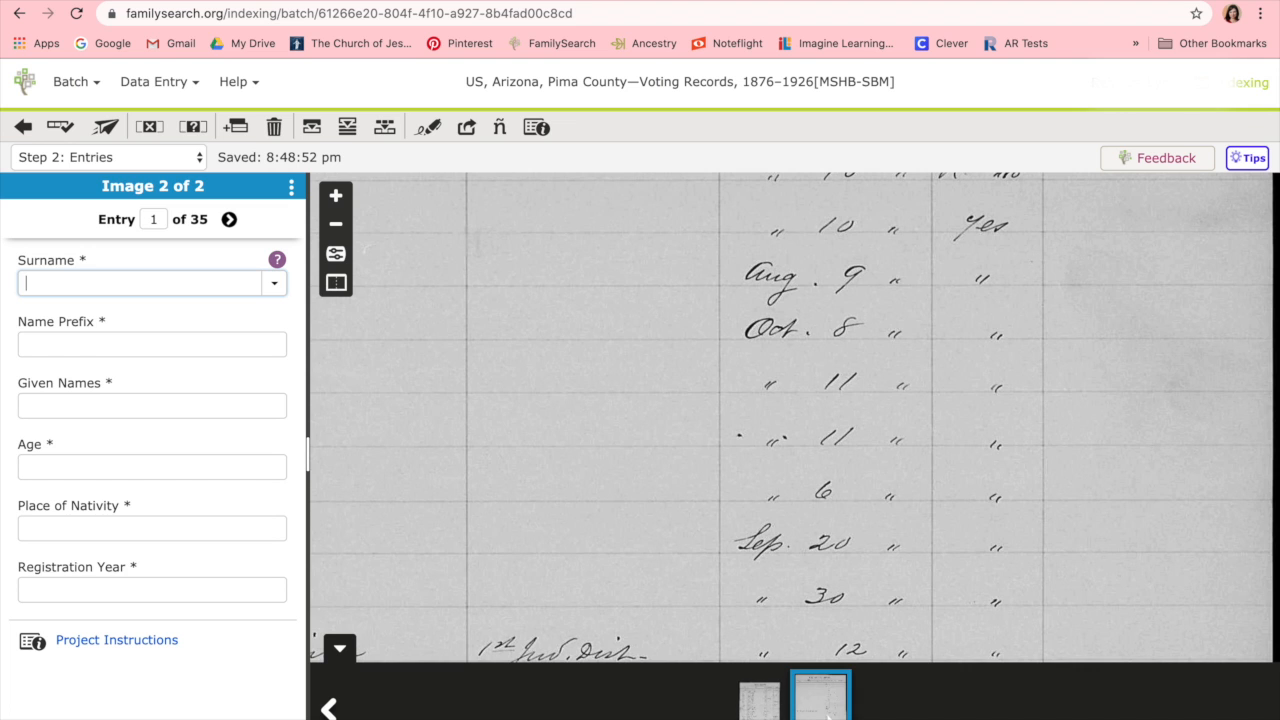
Return to the first image, set the first entry's Registration Year to 1902 and advance to the second entry
left_click(760, 700)
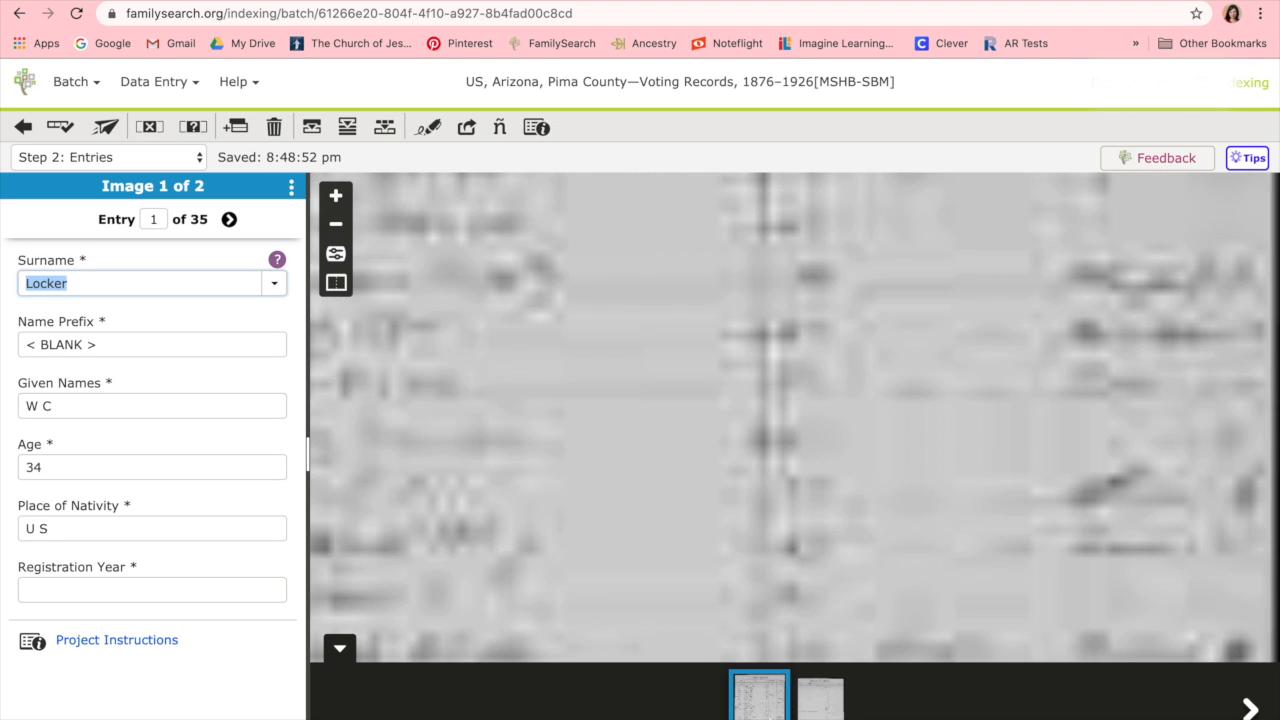
left_click(73, 594)
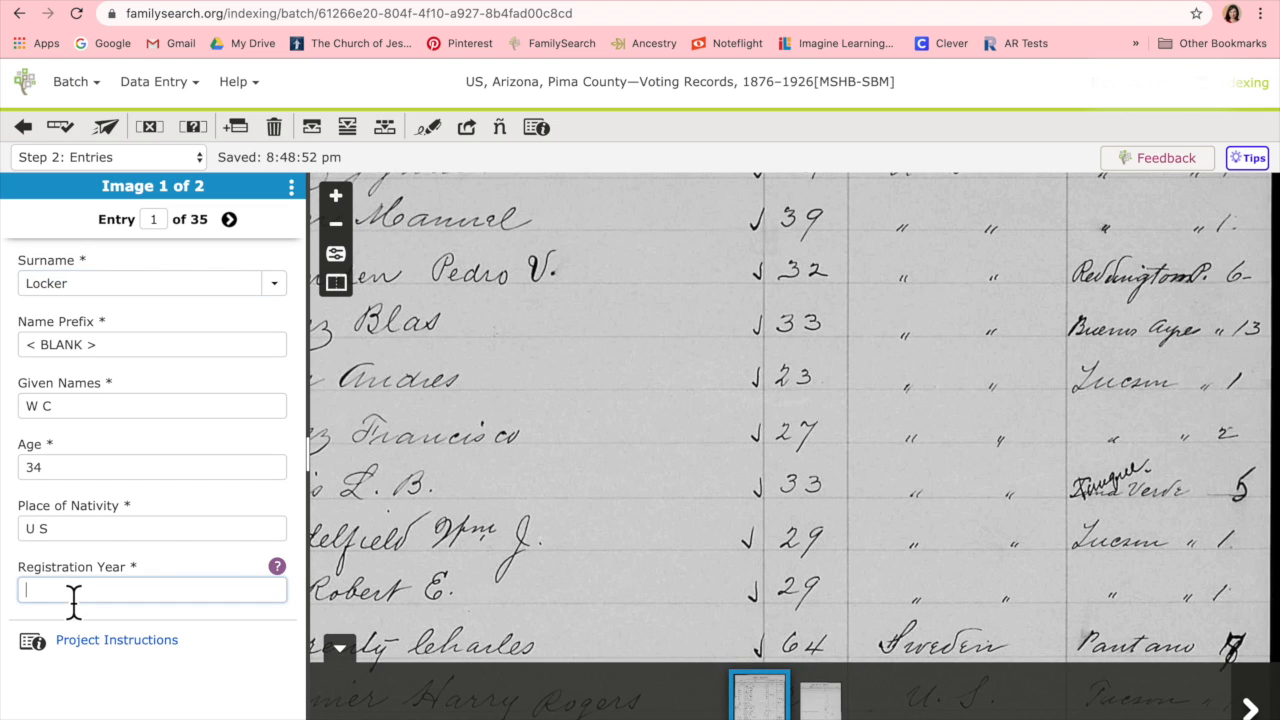
type("1902")
scroll(563, 506, "up", 5)
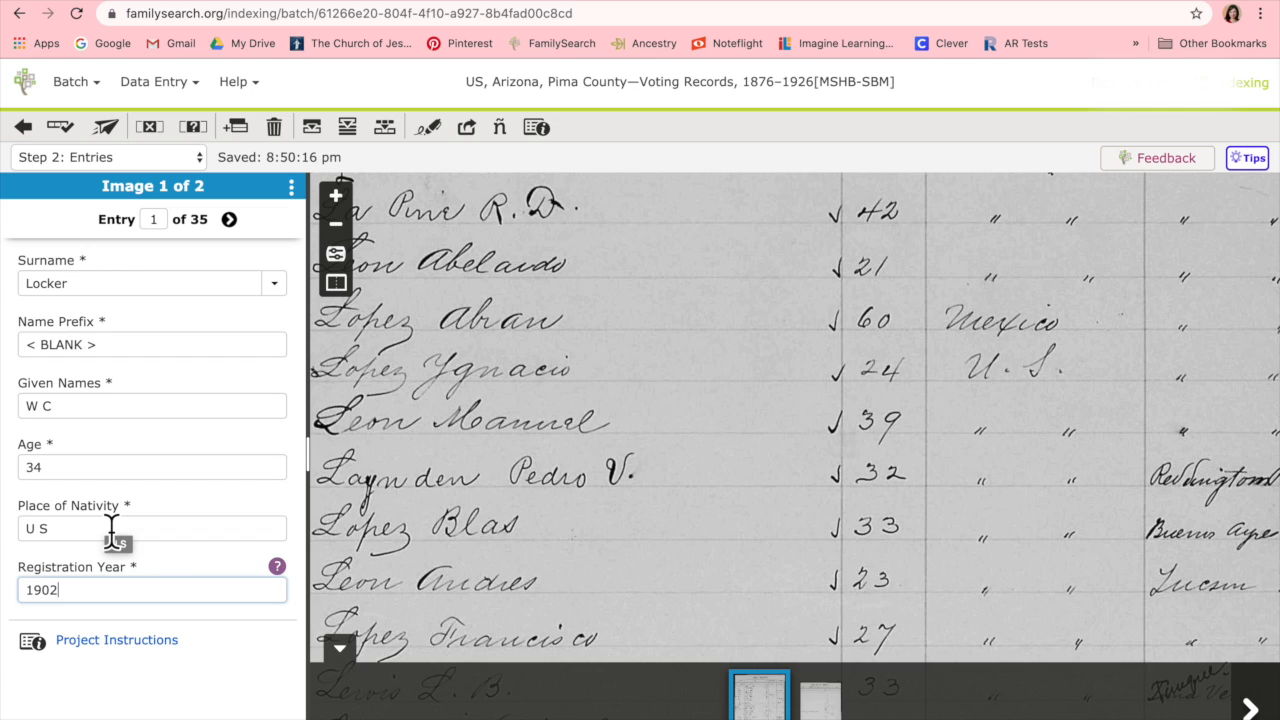
key("Tab")
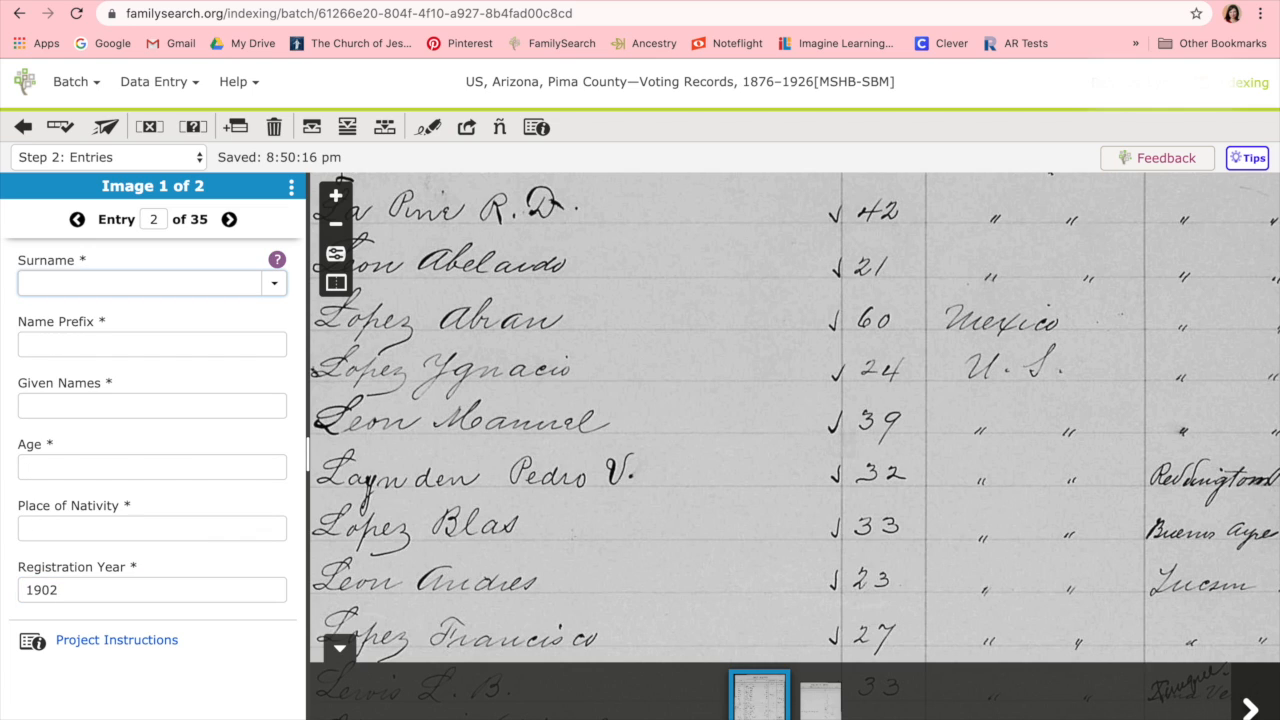
Enter the second entry's surname and given name as written in the register, marking its Name Prefix blank
scroll(462, 482, "up", 10)
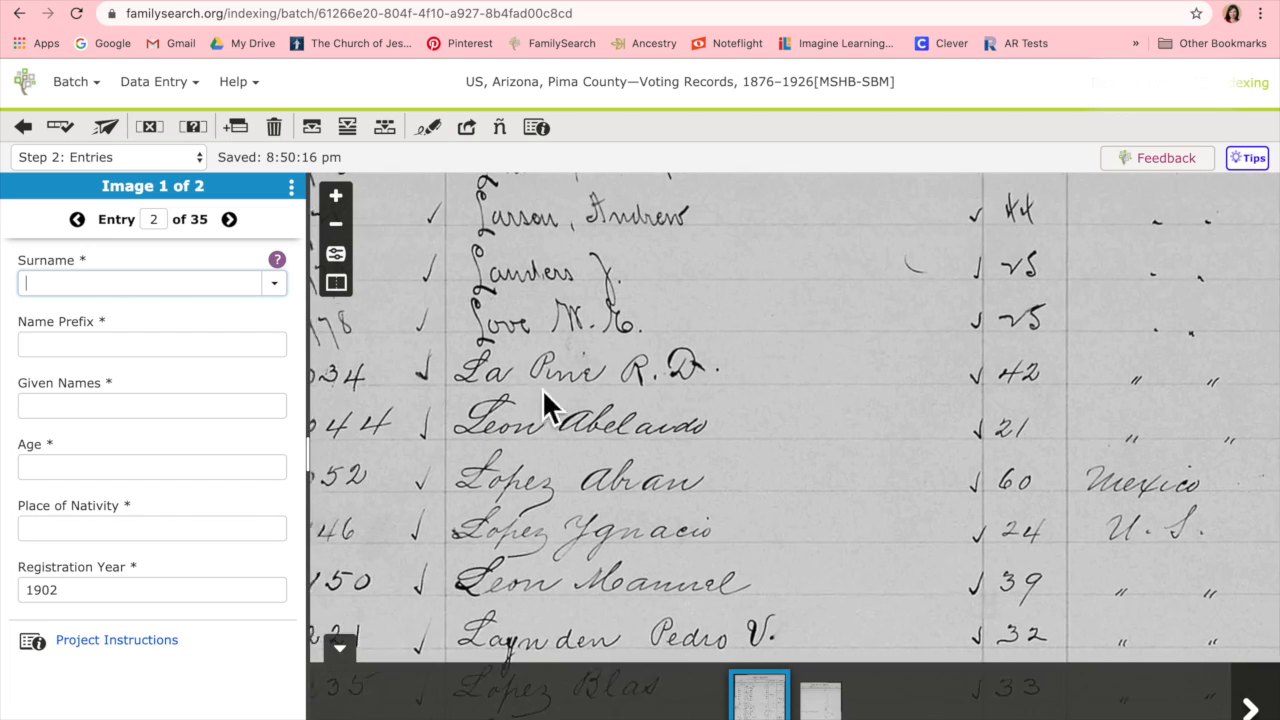
scroll(586, 645, "up", 5)
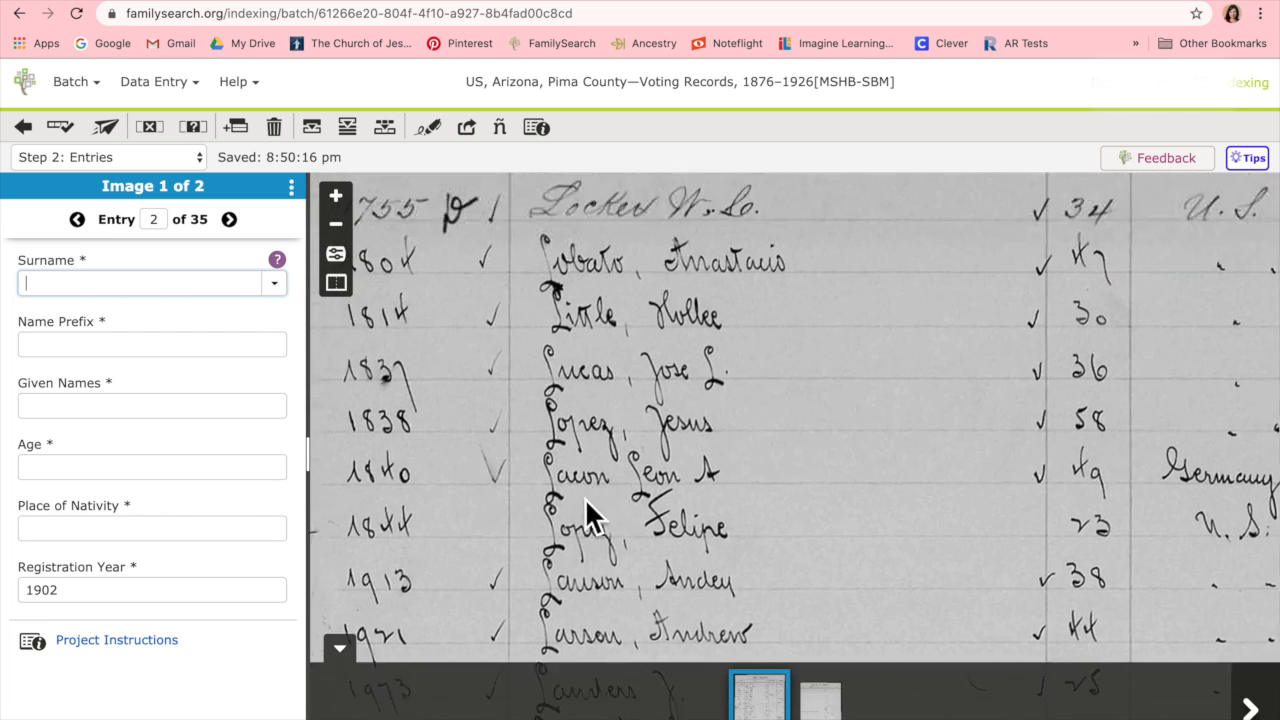
scroll(618, 495, "down", 2)
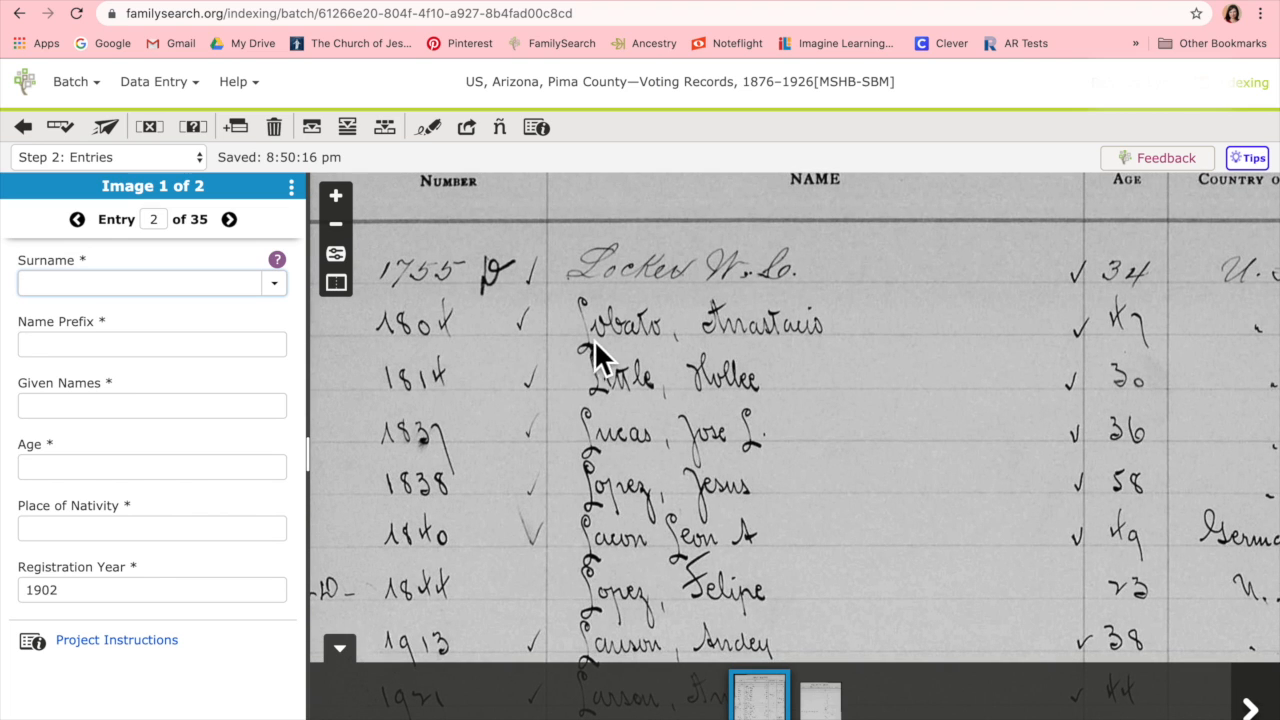
type("Lobato")
key("Tab")
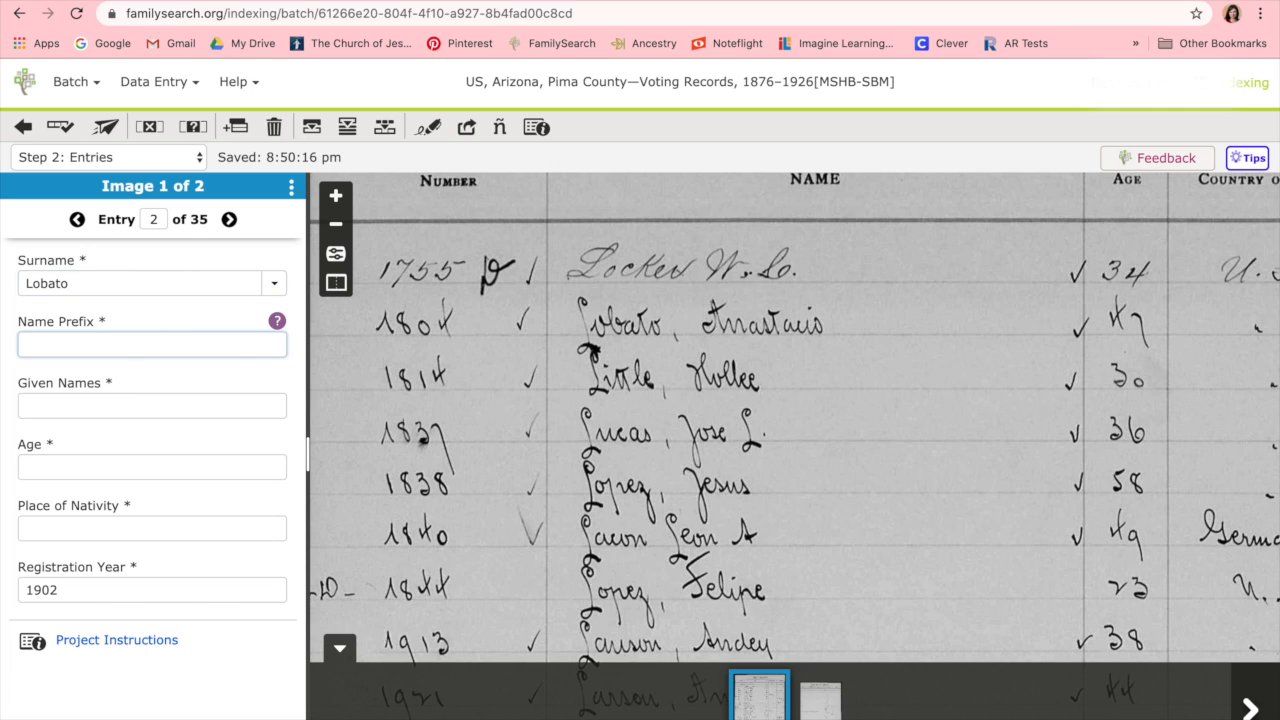
key("ctrl+b")
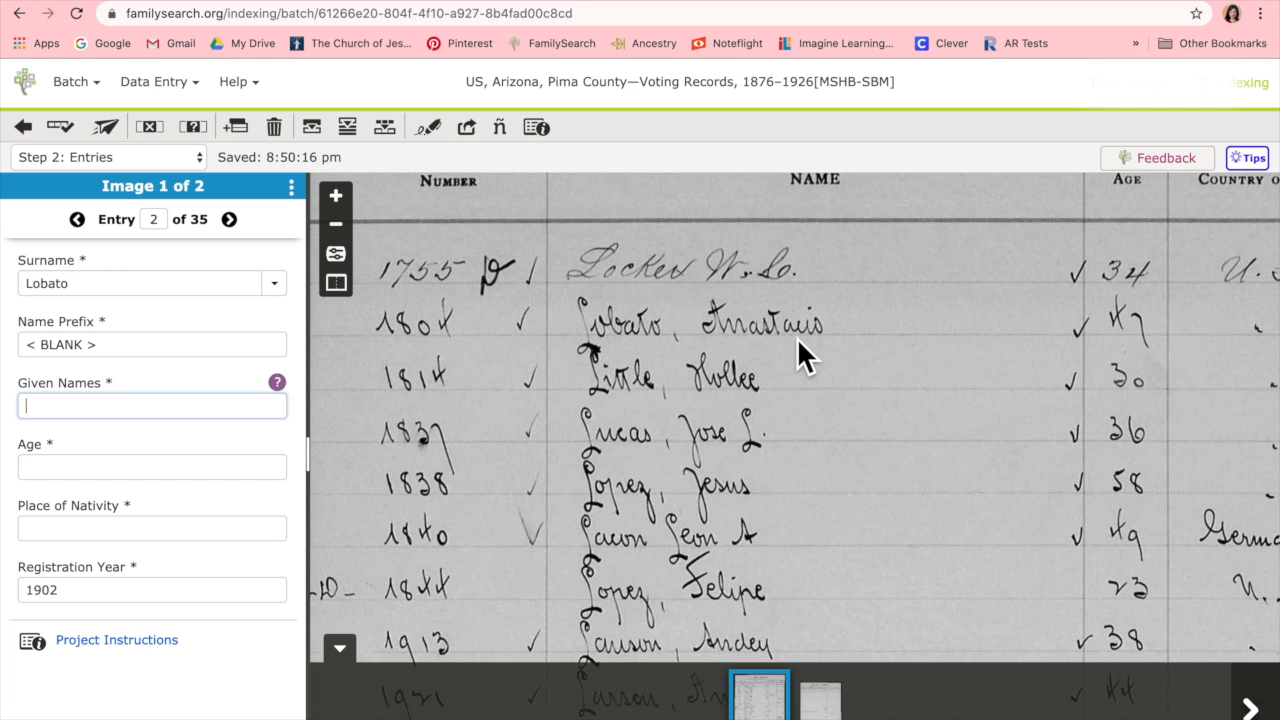
type("Anastacio")
key("Tab")
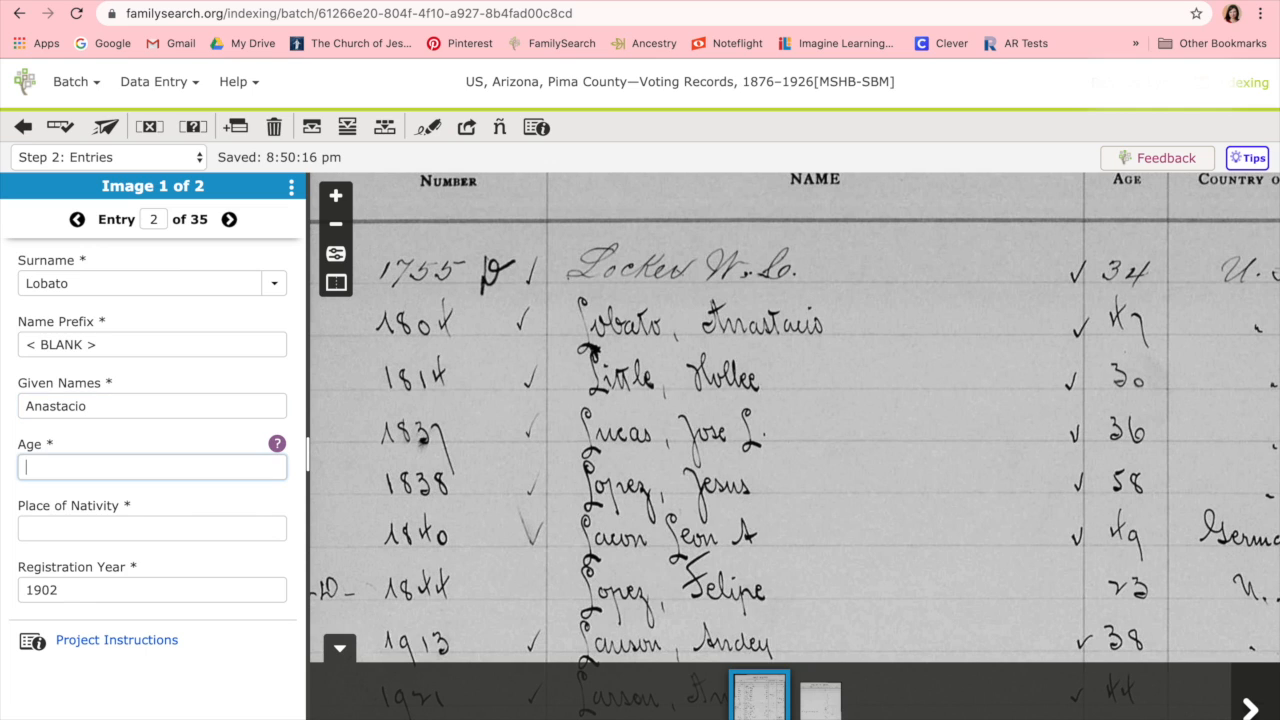
Enter age 47 and place of nativity US for the second entry, keep registration year 1902, and advance to the third entry
type("47")
left_click_drag(1126, 376, 981, 374)
key("Tab")
type("U S")
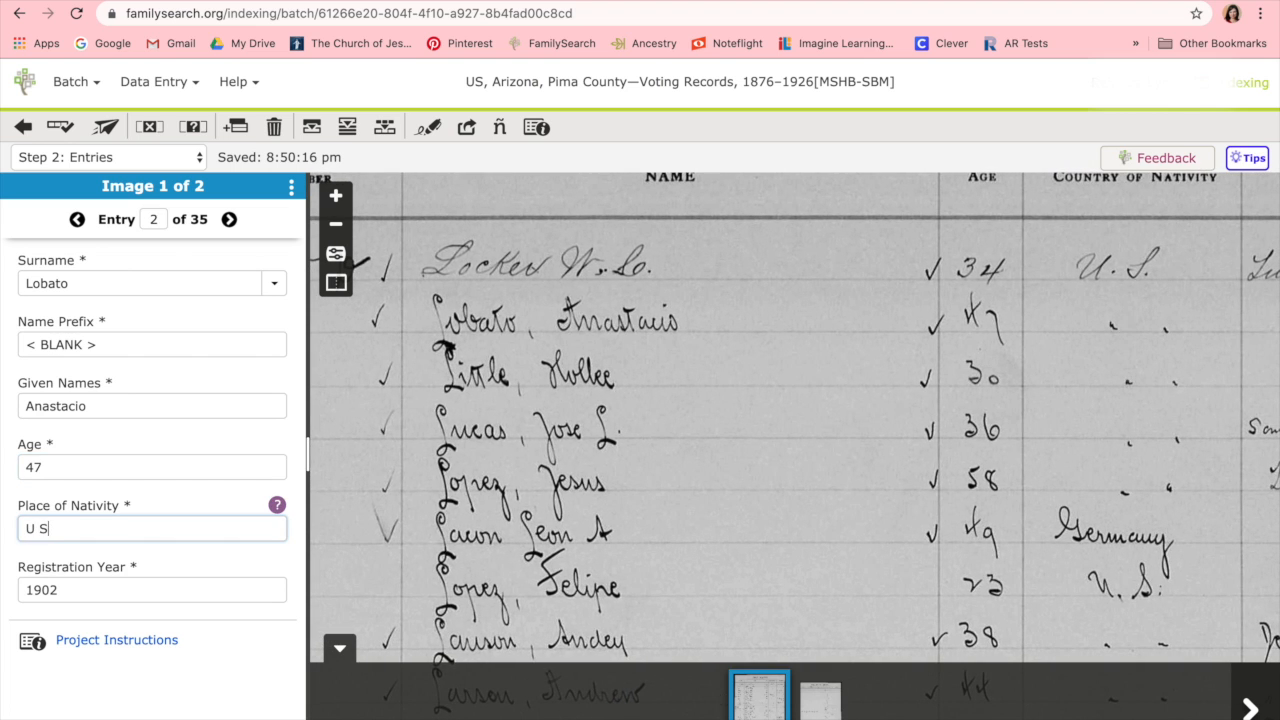
key("BackSpace")
type("S")
key("Tab")
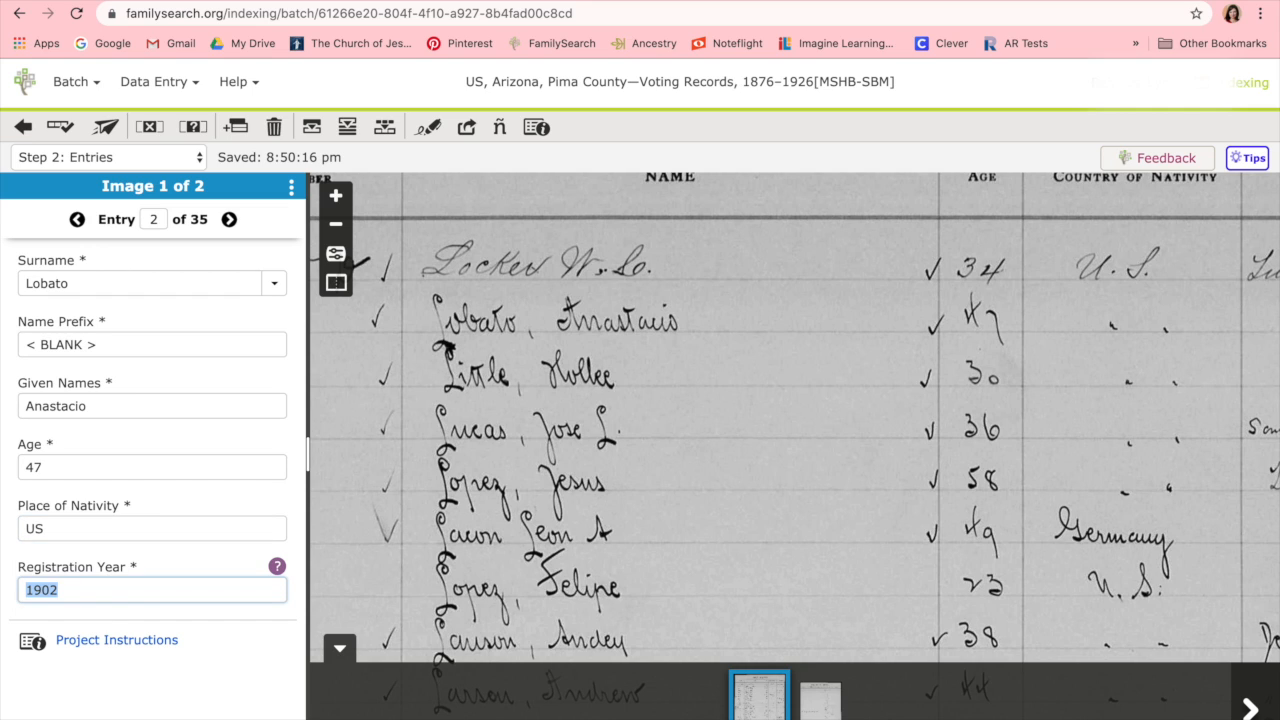
key("Tab")
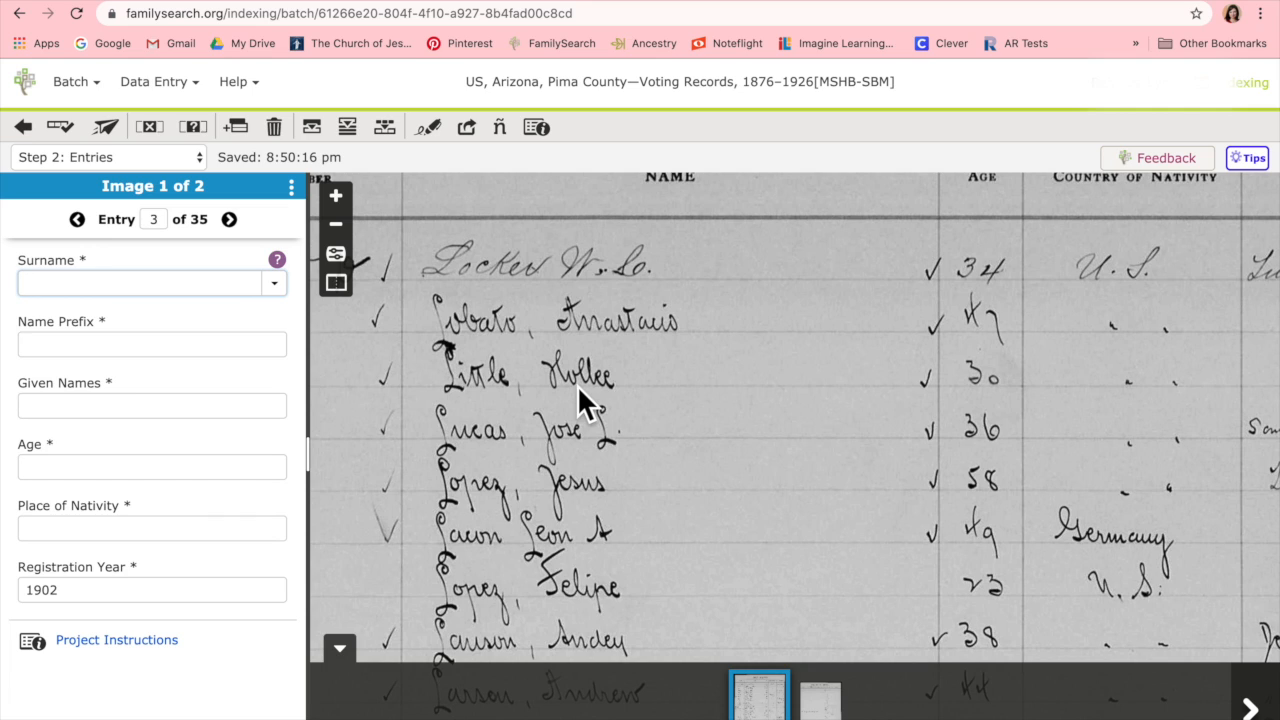
Enter the third entry's surname and given name as written in the register, marking its Name Prefix blank
type("Little")
key("Tab")
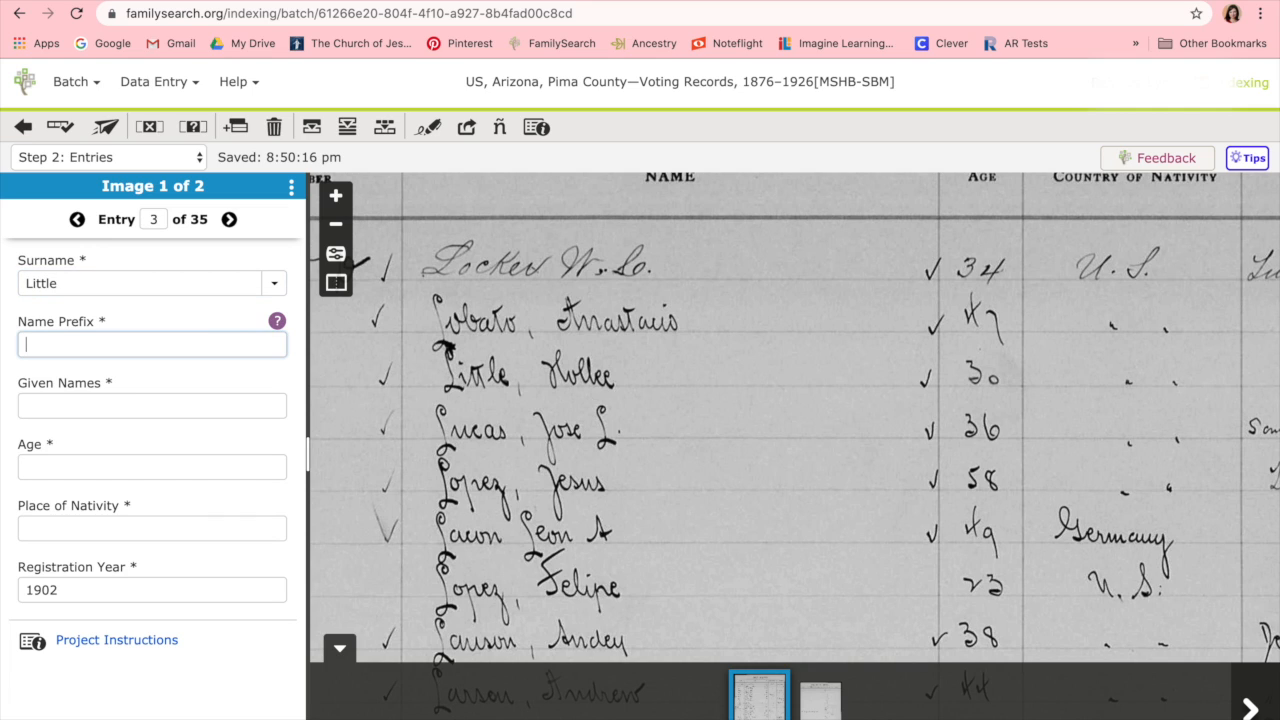
key("ctrl+b")
type("Hollee")
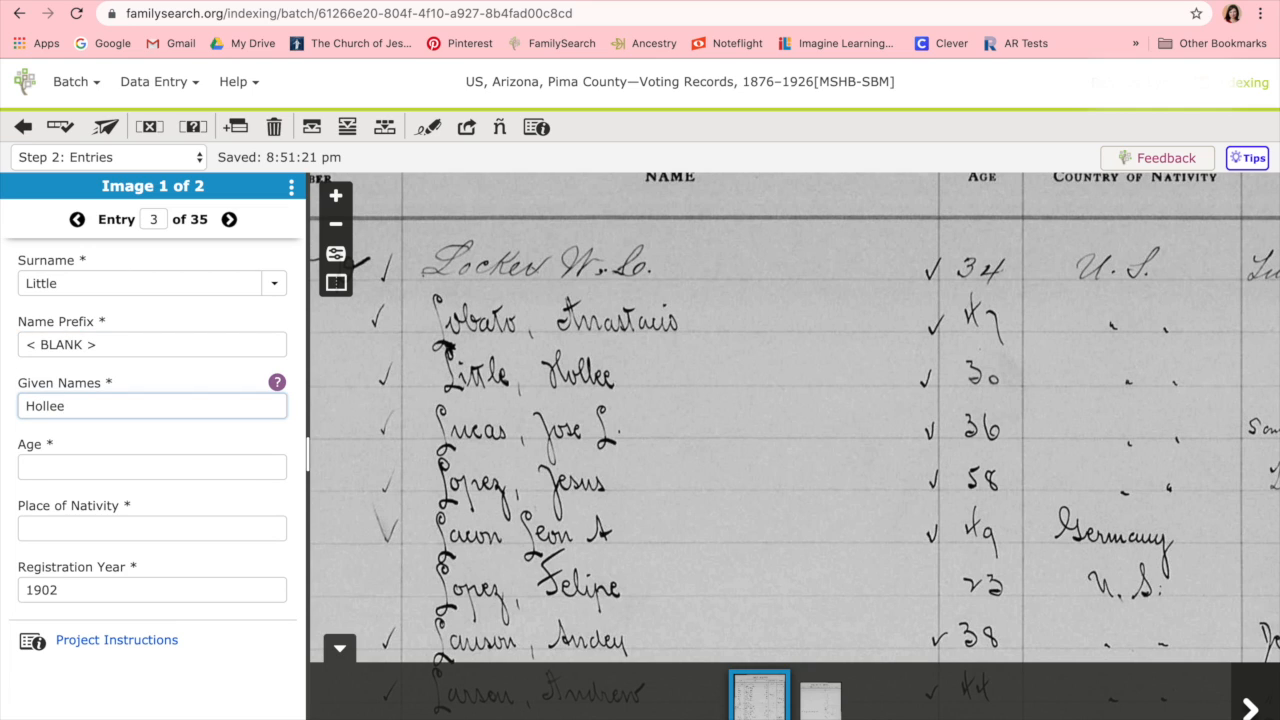
key("Tab")
Enter age 30, place of nativity US and registration year 1902 for the third entry, and advance to the fourth entry
type("30")
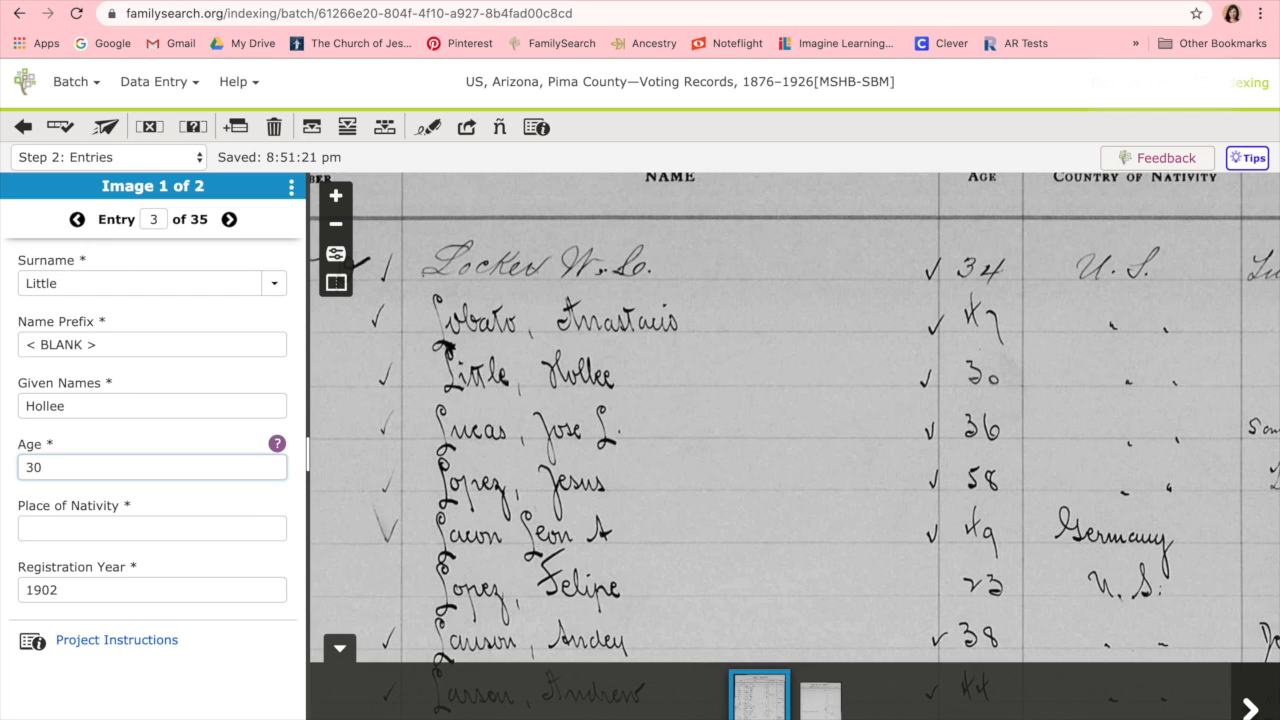
key("Tab")
type("US")
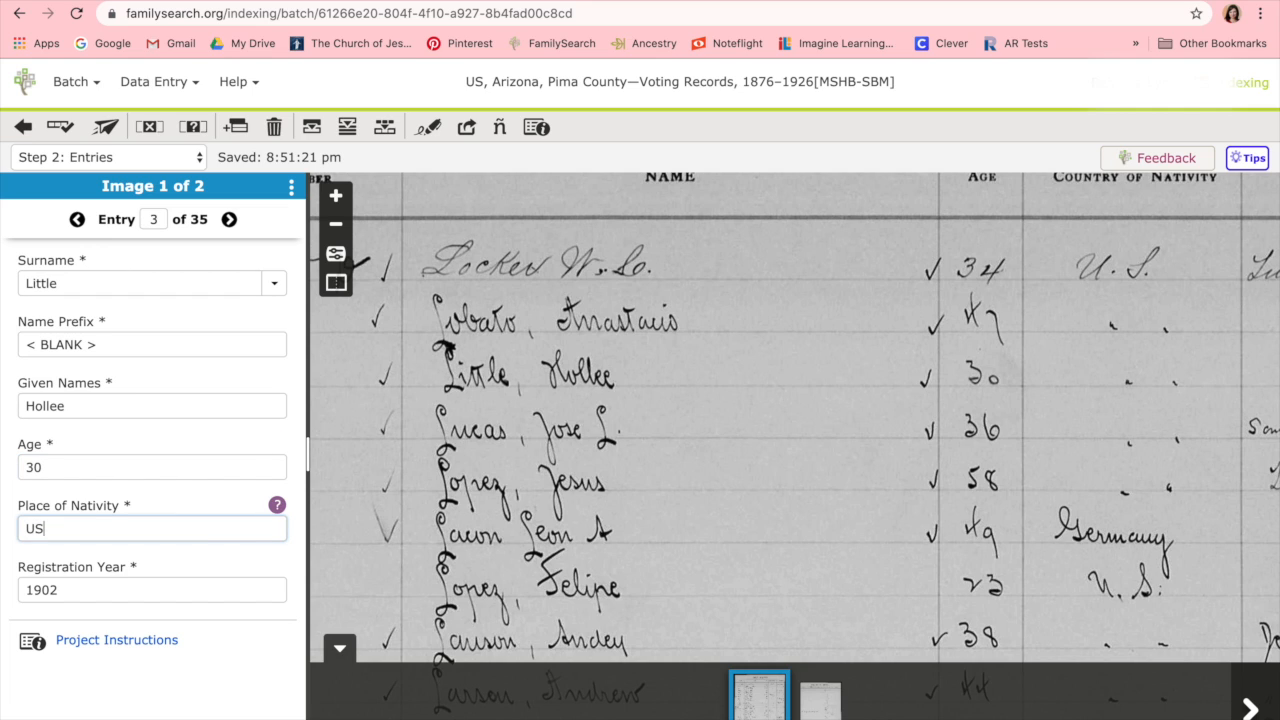
key("Tab")
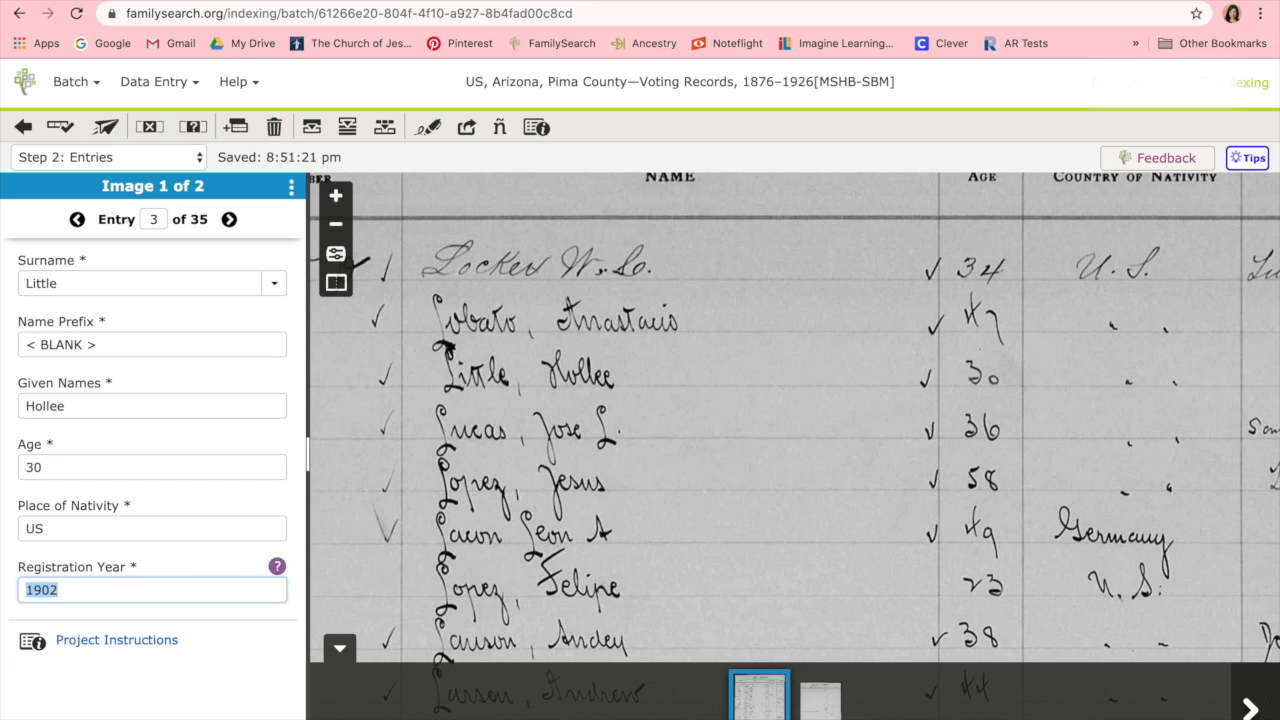
key("BackSpace")
type("1902")
key("Tab")
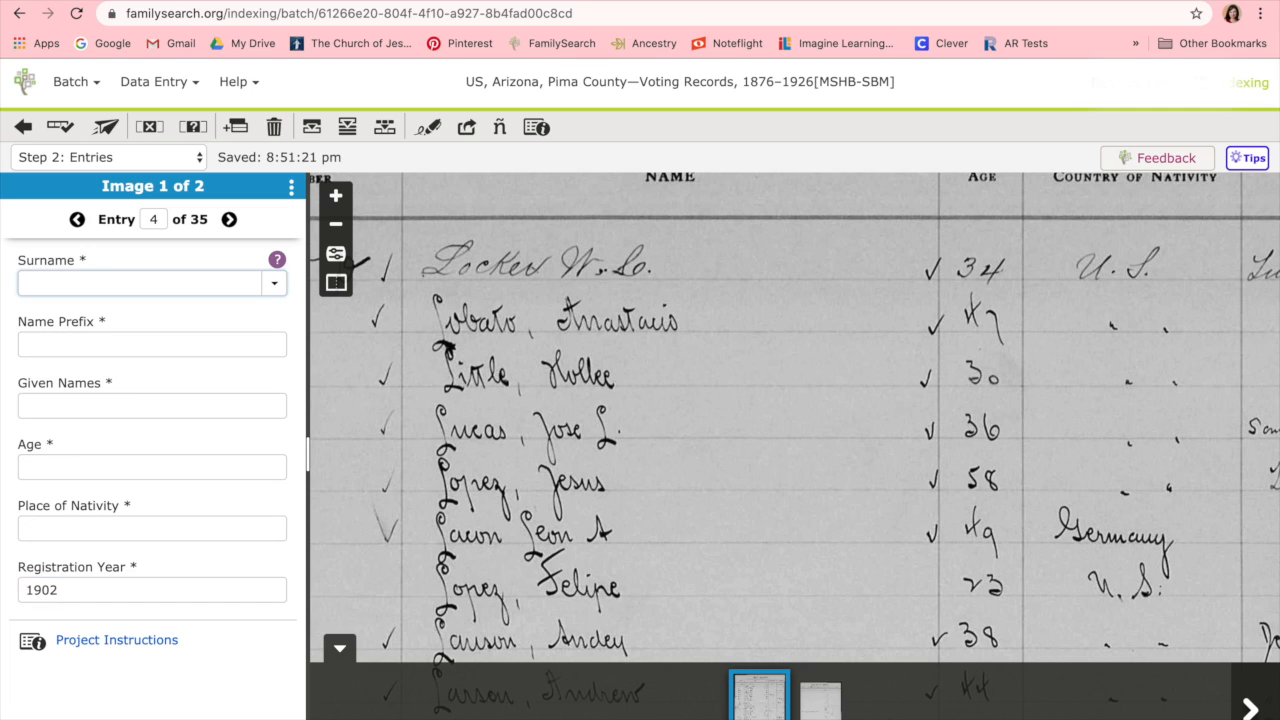
Enter the fourth entry's surname, mark its Name Prefix blank, and enter the given name with middle initial as written
type("Lucas")
key("Tab")
type("Jose")
key("BackSpace")
key("BackSpace")
key("BackSpace")
key("ctrl+b")
type("Jose L")
key("Tab")
Enter age 36 and place of nativity US for the fourth entry, keep the registration year, and advance to the fifth entry
type("36")
key("Tab")
type("US")
key("Tab")
Enter the fifth entry's surname and given name as written in the register, marking its Name Prefix blank
type("L")
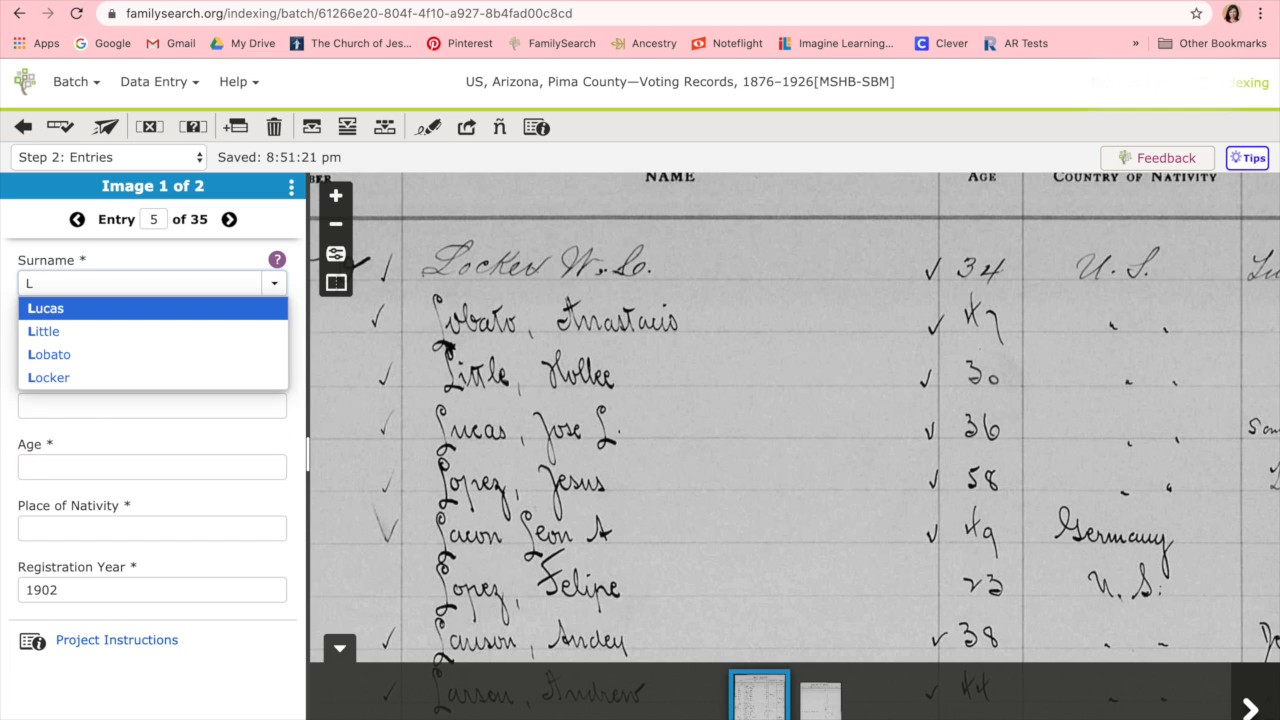
type("opez")
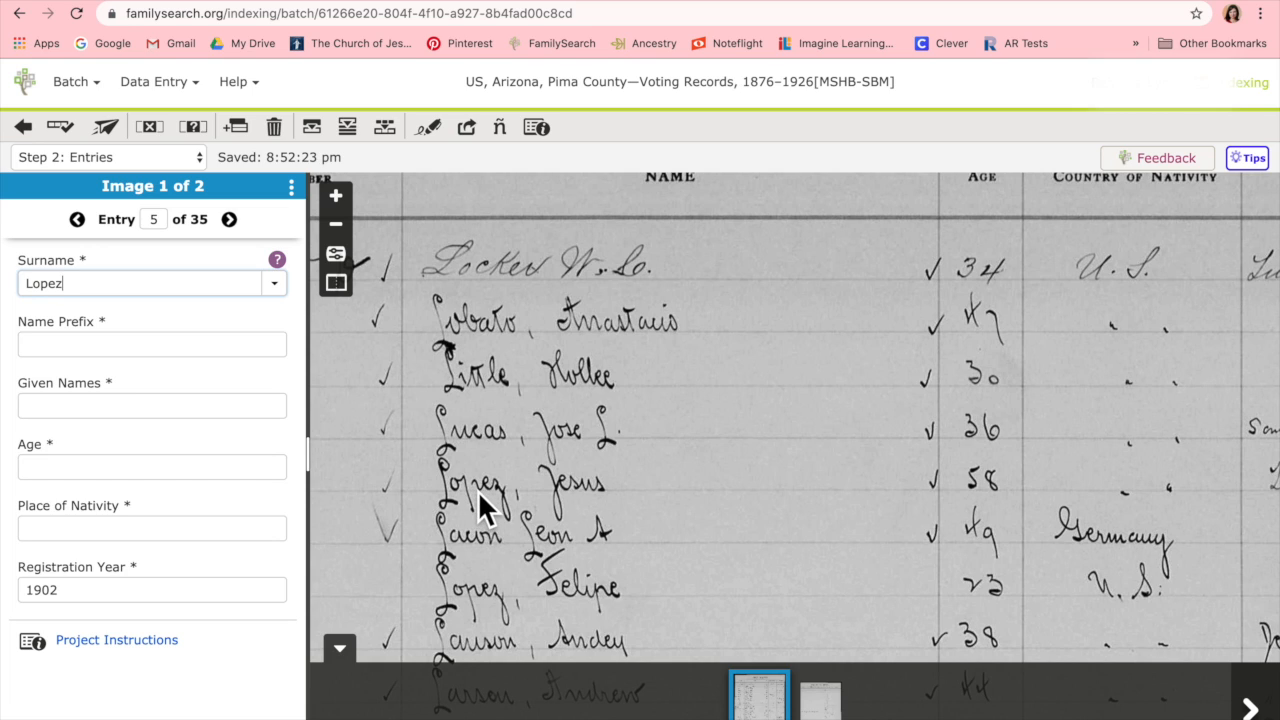
left_click(131, 349)
type("Jesus")
key("Tab")
key("Tab")
key("shift+Tab")
key("shift+Tab")
key("ctrl+b")
type("Jesus")
key("Tab")
Enter age 58 for the fifth entry, keep the registration year, and advance to the sixth entry
type("58")
key("Tab")
key("Tab")
key("Tab")
Enter the sixth entry's surname, mark its Name Prefix blank, and enter the given name with middle initial as written
type("Lacon")
key("Tab")
key("ctrl+b")
type("Leon A")
key("Tab")
Enter age 49 and place of nativity Germany for the sixth entry, and recheck its surname against the enlarged register image
type("49")
key("Tab")
type("Germany")
key("Tab")
key("Tab")
left_click(77, 219)
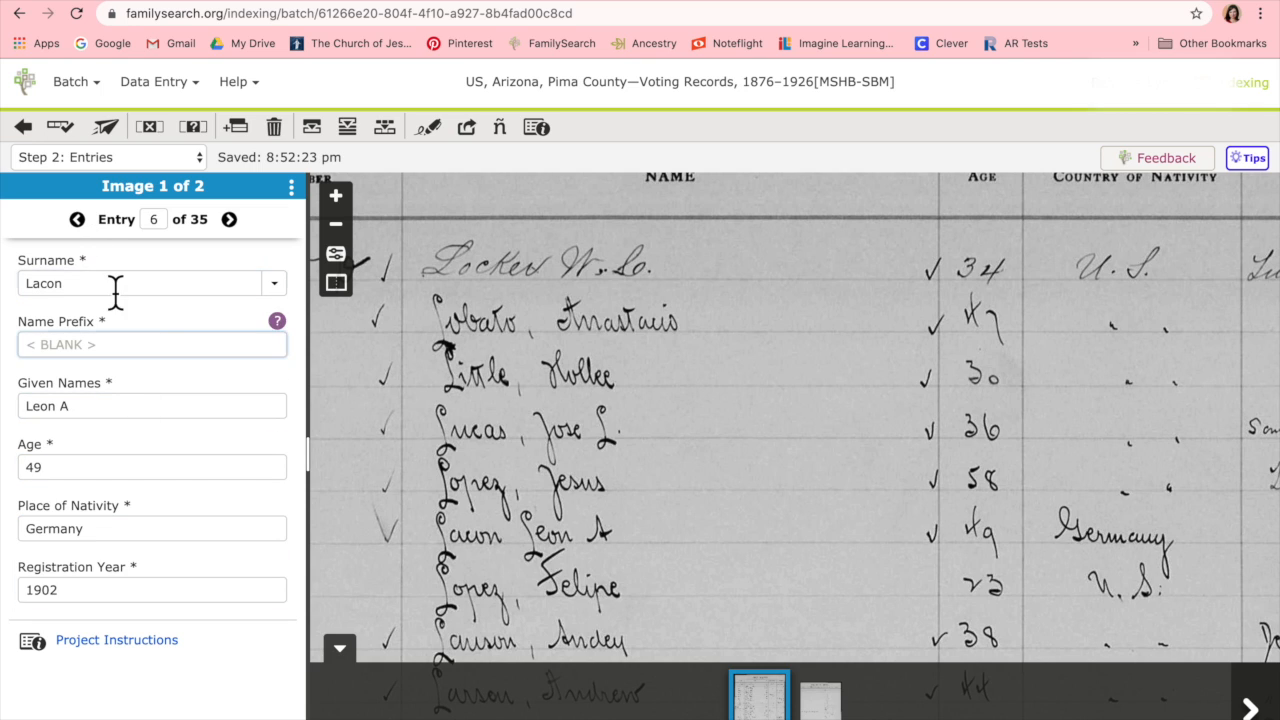
left_click(341, 205)
left_click_drag(440, 530, 707, 395)
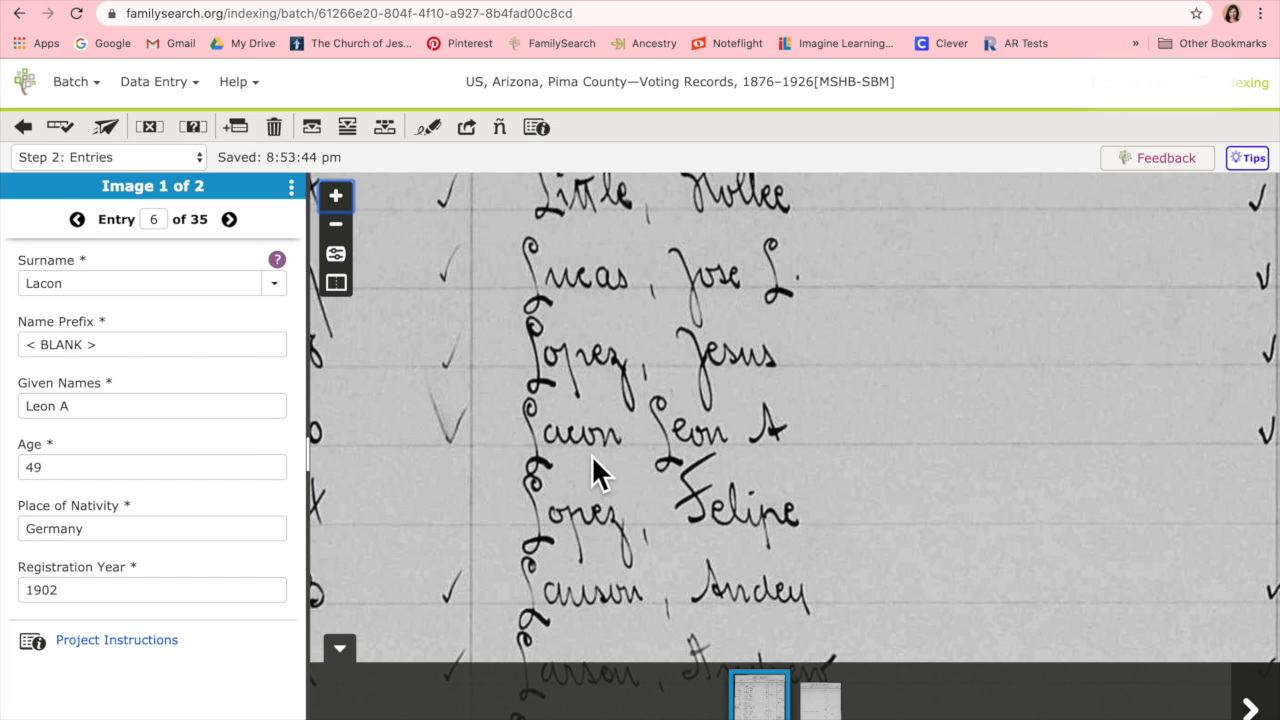
left_click(336, 224)
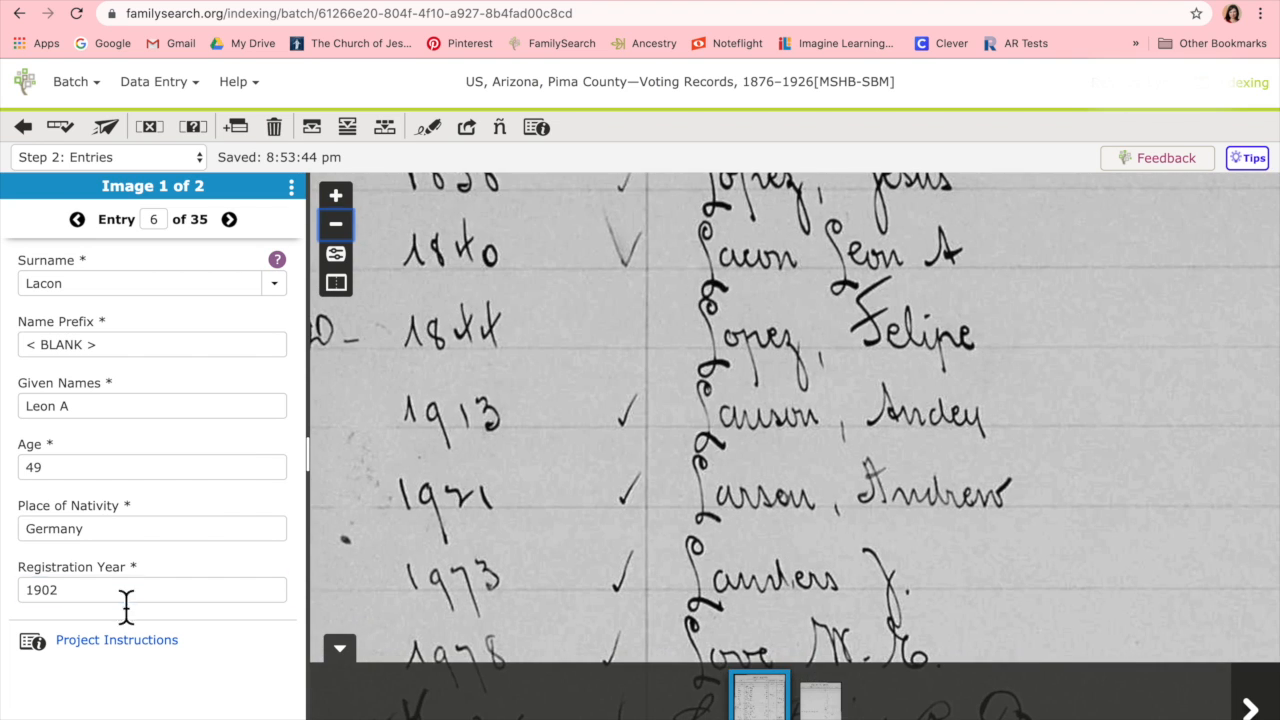
Advance to the seventh entry and enter its surname and given name as written, marking its Name Prefix blank
left_click(254, 600)
key("Return")
type("Lopez")
key("Return")
key("ctrl+b")
type("Felipe")
key("Return")
Enter age 23 and the place of nativity as written for the seventh entry, and advance to the eighth entry
left_click(336, 224)
left_click_drag(708, 458, 634, 466)
type("23")
key("Tab")
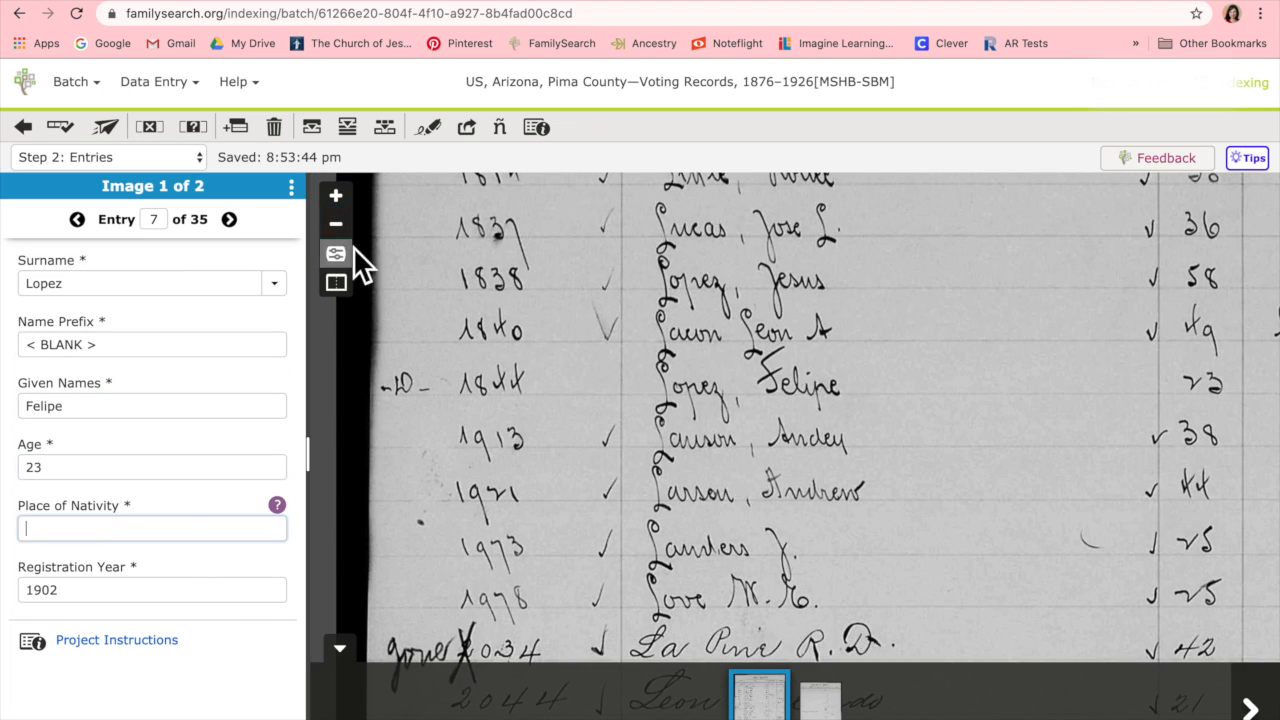
left_click(336, 224)
left_click(183, 537)
key("Tab")
key("Tab")
Enter the eighth entry's surname as read from the enlarged register image
type("Lar")
left_click(336, 196)
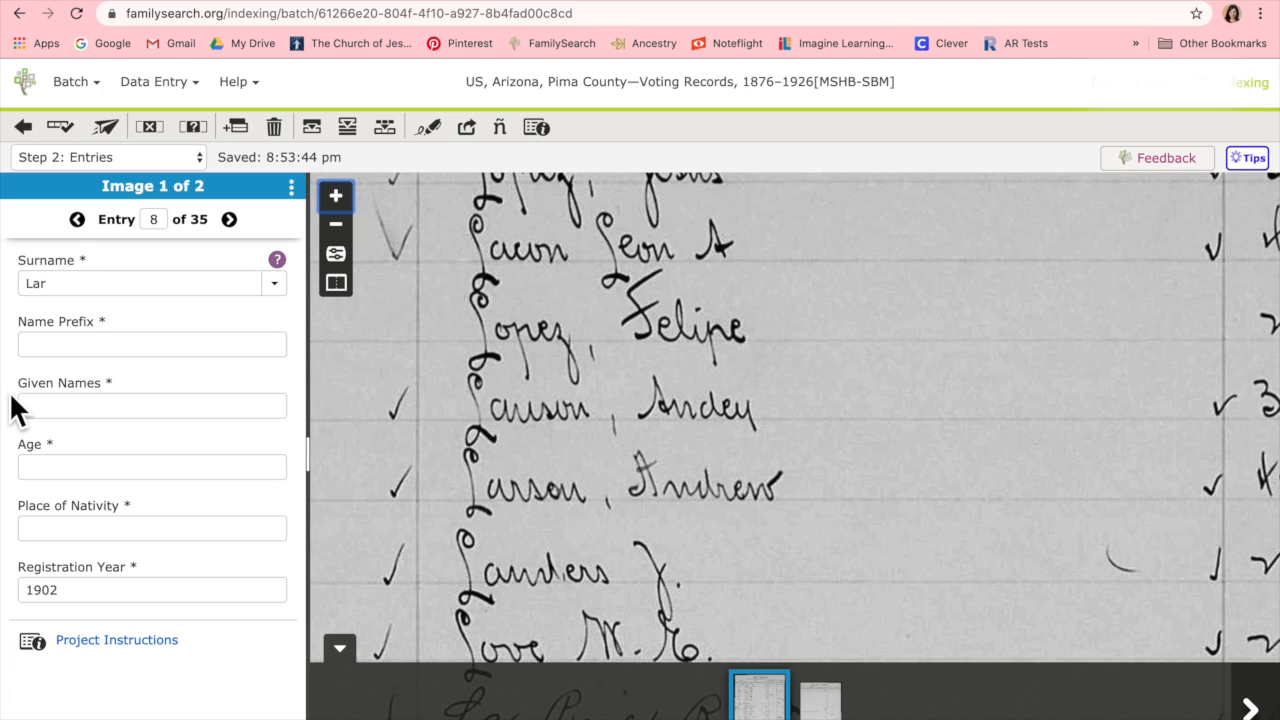
left_click(66, 286)
key("BackSpace")
type("uson")
key("Tab")
type("Andey")
key("BackSpace")
key("BackSpace")
key("BackSpace")
key("BackSpace")
key("BackSpace")
Mark the eighth entry's Name Prefix blank and enter its given name as read from the register
key("ctrl+b")
type("And")
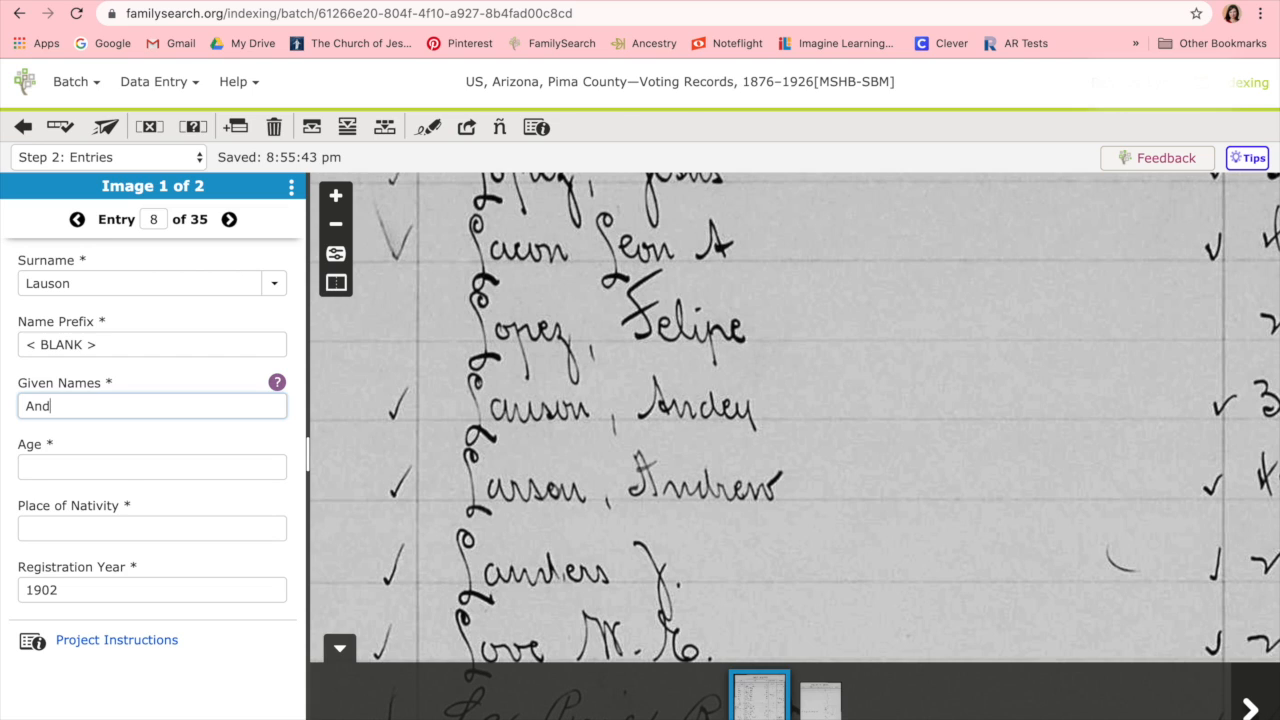
type("y")
left_click(109, 352)
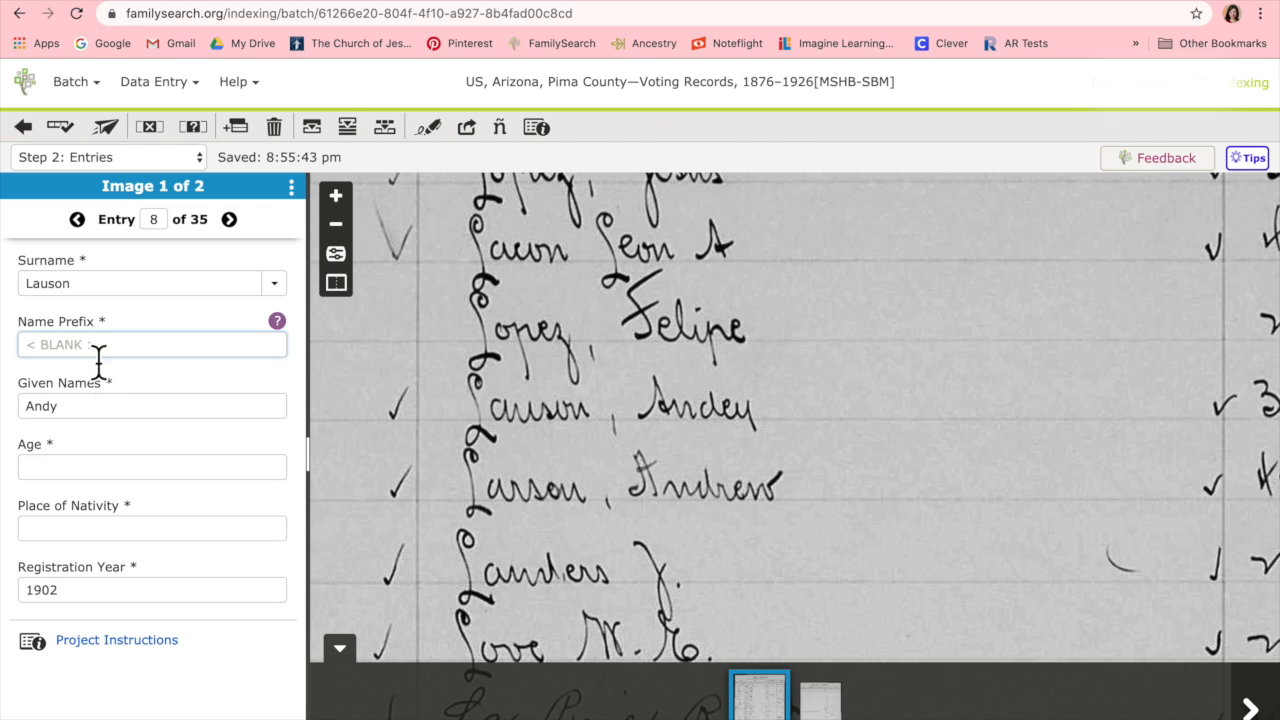
Enter age 38 for the eighth entry, keep the registration year, and advance to the ninth entry
left_click(68, 470)
left_click(338, 226)
left_click(97, 469)
type("38")
key("Tab")
key("Tab")
key("Tab")
Enter the ninth entry's surname and given name as written in the register, and advance to the tenth entry
type("Larson")
key("Tab")
key("Tab")
type("Andrew")
key("Tab")
key("Tab")
key("Tab")
key("Tab")
Enter the tenth entry's surname, given-name initial, age 25 and place of nativity, and advance to the eleventh entry
type("Landers")
key("Tab")
key("Tab")
type("J")
key("Tab")
type("25")
key("Tab")
type("United")
key("Tab")
key("Tab")
Enter the eleventh entry's surname, given-name initials, age 25 and place of nativity US, and advance to the twelfth entry
type("Love")
key("Tab")
key("Tab")
type("W E")
key("Tab")
type("25")
key("Tab")
type("US")
key("Tab")
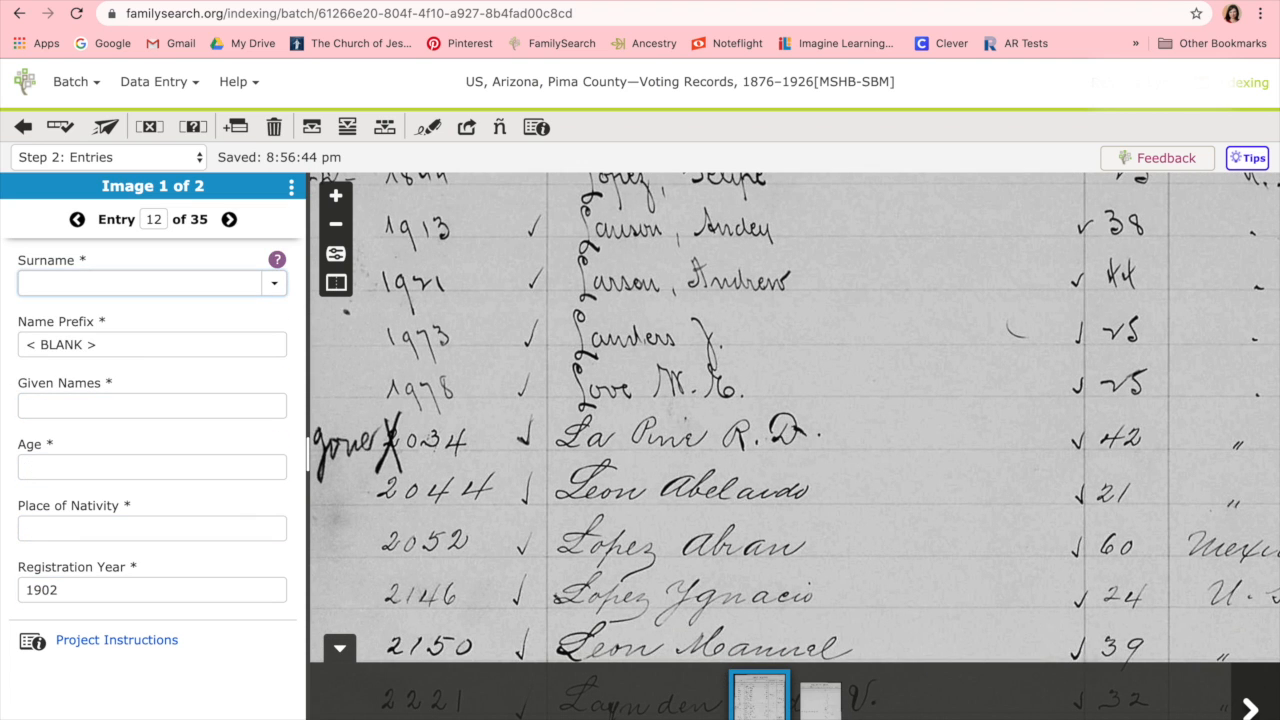
Enter the twelfth entry's surname, given-name initials, age 42 and place of nativity US, and advance to the thirteenth entry
type("La Pine")
key("Tab")
key("Tab")
type("R D")
key("Tab")
type("42")
key("Tab")
type("US")
key("Tab")
Enter the thirteenth entry's surname, given name and place of nativity US as written, and advance to the fourteenth entry
type("Leon")
key("Tab")
key("Tab")
type("Abelardo")
key("Tab")
key("Tab")
type("US")
key("Tab")
Enter the fourteenth entry's surname, given name, age 60 and place of nativity Mexico, and advance to the fifteenth entry
type("Lopez")
key("Tab")
key("Tab")
type("Abran")
key("Tab")
type("60")
key("Tab")
type("Mexico")
key("Tab")
Enter the fifteenth entry's surname, given name, age 24 and place of nativity US, and advance to the sixteenth entry
type("Lopez")
key("Tab")
key("Tab")
type("Ygnacio")
key("Tab")
type("24")
key("Tab")
type("US")
key("Tab")
Enter the sixteenth entry's surname, given name, age 39 and place of nativity as written, and advance to the seventeenth entry
type("Leon")
key("Tab")
key("Tab")
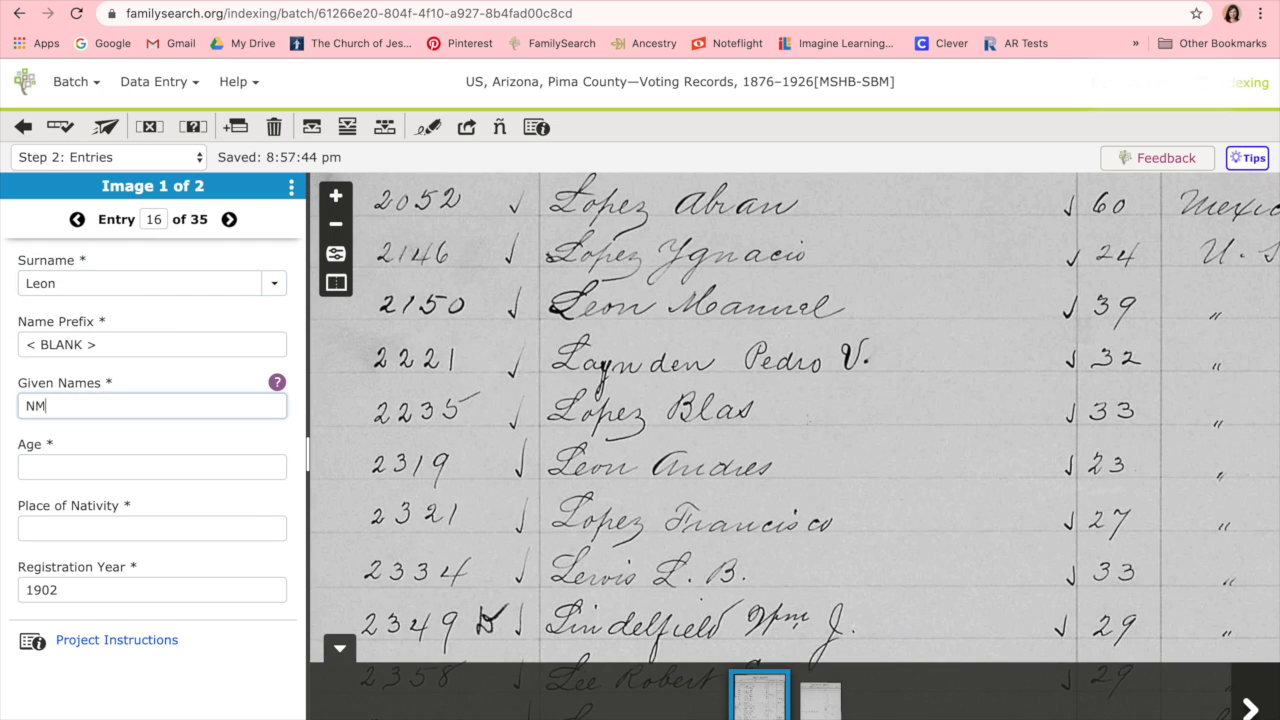
key("Tab")
type("39")
key("Tab")
key("Tab")
key("Tab")
Enter the seventeenth entry's surname, given name with middle initial, age 32 and place of nativity US, and advance to the eighteenth entry
type("Laynden")
key("Tab")
key("Tab")
type("Pedro V")
key("Tab")
type("32")
key("Tab")
type("US")
key("Tab")
key("Tab")
Enter the eighteenth entry's surname, given name, age and place of nativity as written, and advance to the nineteenth entry
type("Lopez")
key("Tab")
key("Tab")
type("Blas")
key("Tab")
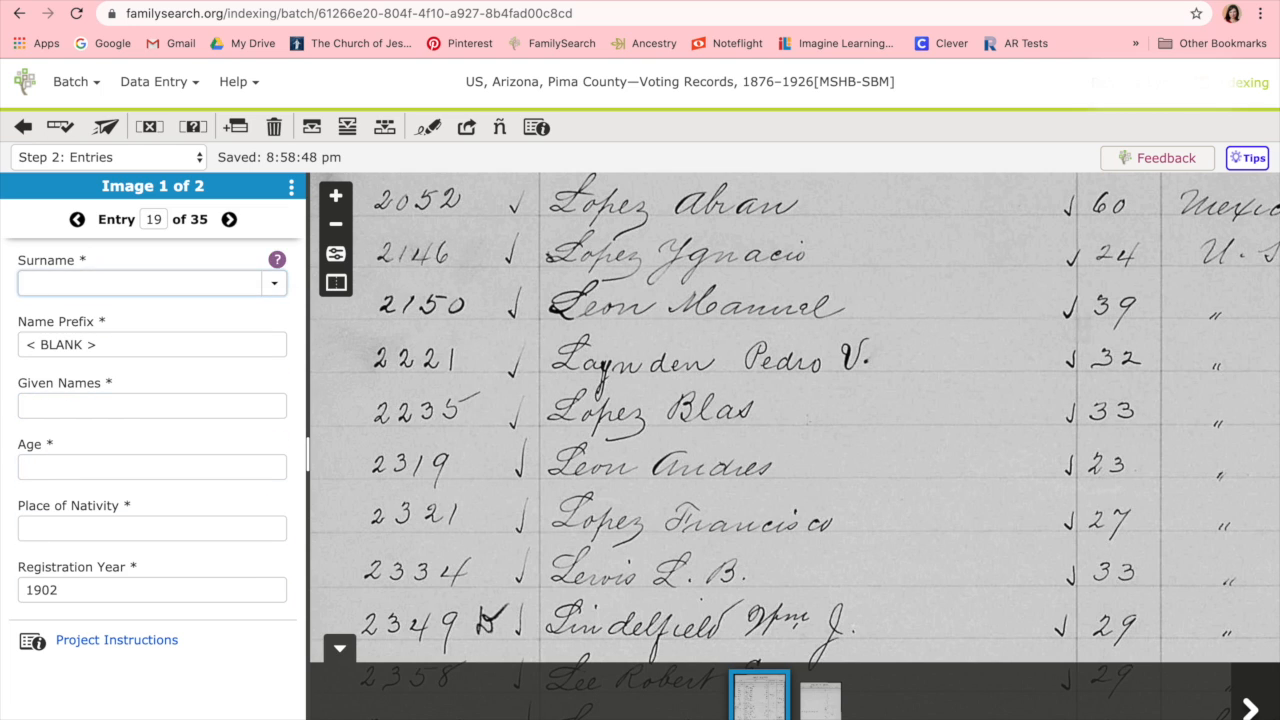
Enter the nineteenth entry's surname, given name, age and place of nativity as written, and advance to the twentieth entry
key("Tab")
key("Tab")
key("Tab")
Enter the twentieth entry's surname, given name, age 27 and place of nativity US, and advance to the twenty-first entry
type("Lopez")
key("Tab")
key("Tab")
type("Francisco")
key("Tab")
type("27")
key("Tab")
type("US")
key("Tab")
key("Tab")
Enter the twenty-first entry's surname, given-name initials, age and place of nativity as written, and advance to the twenty-second entry
type("Lewis")
key("Tab")
key("Tab")
type("L B")
key("Tab")
key("Tab")
key("Tab")
key("Tab")
Enter the twenty-second entry's surname, then its abbreviated given name and initial as written after consulting the Given Names field help
type("Lindelfield")
key("Tab")
key("Tab")
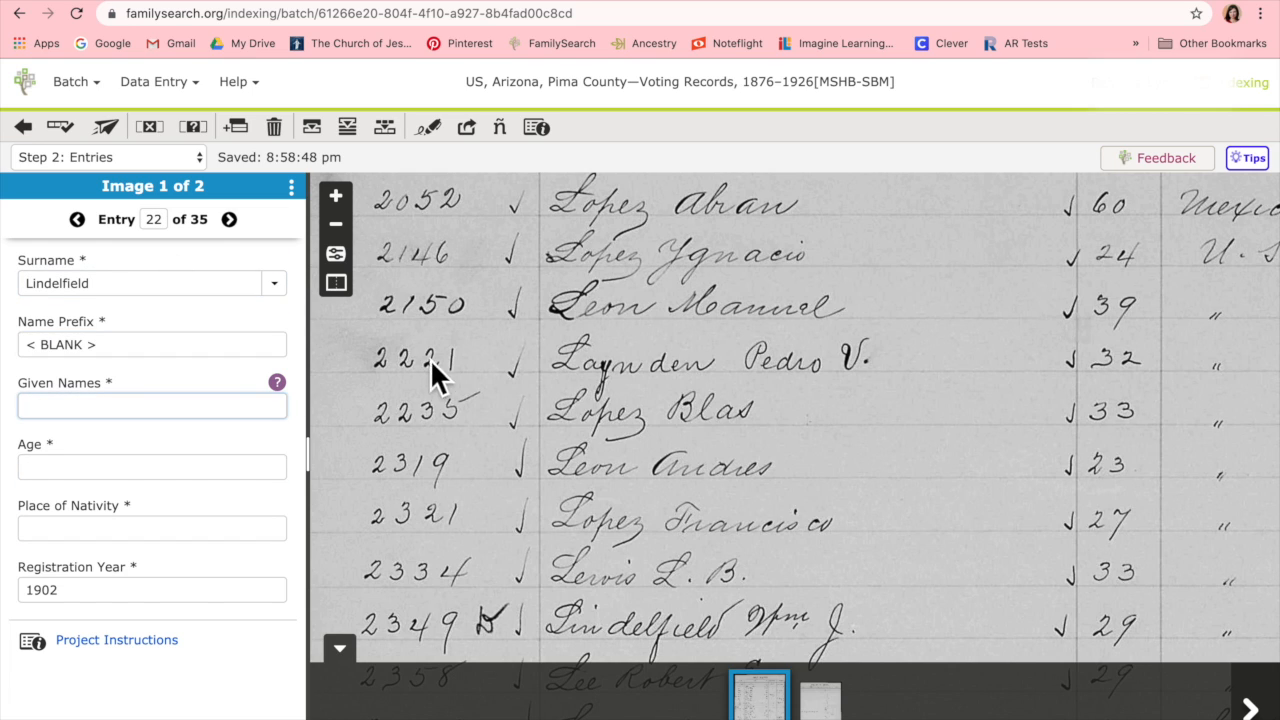
scroll(569, 362, "down", 3)
scroll(567, 250, "down", 2)
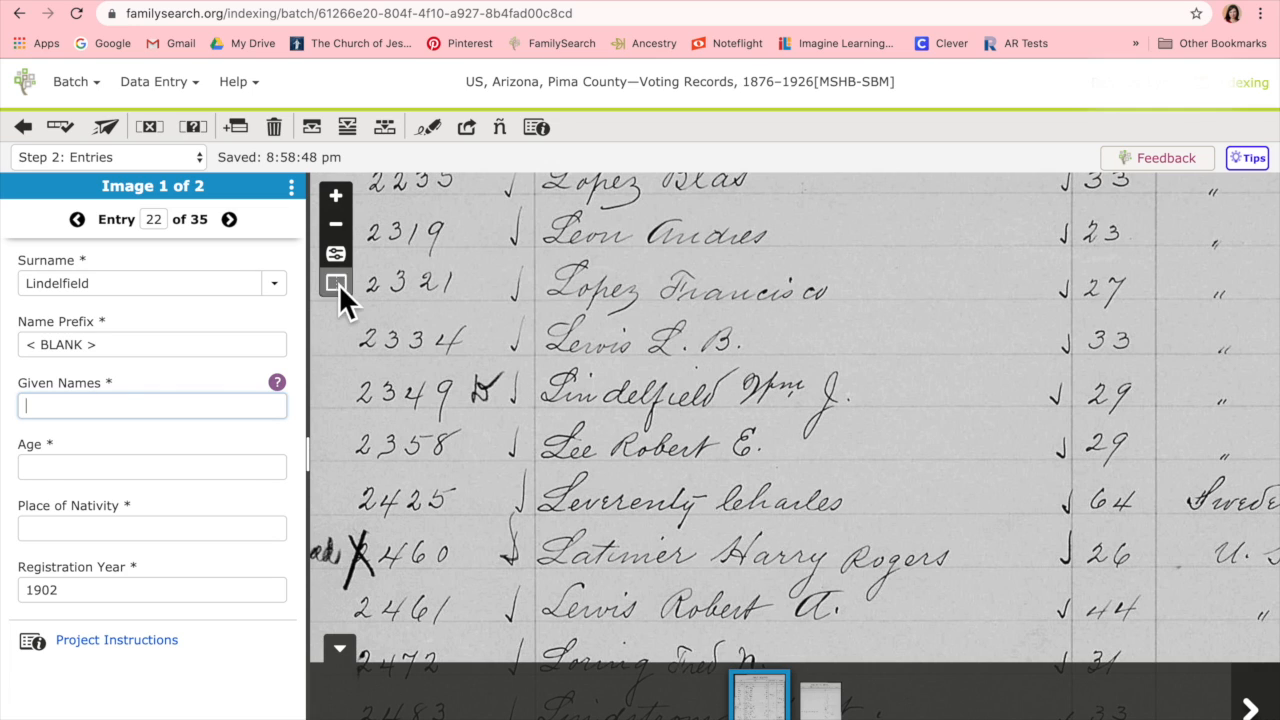
left_click(278, 382)
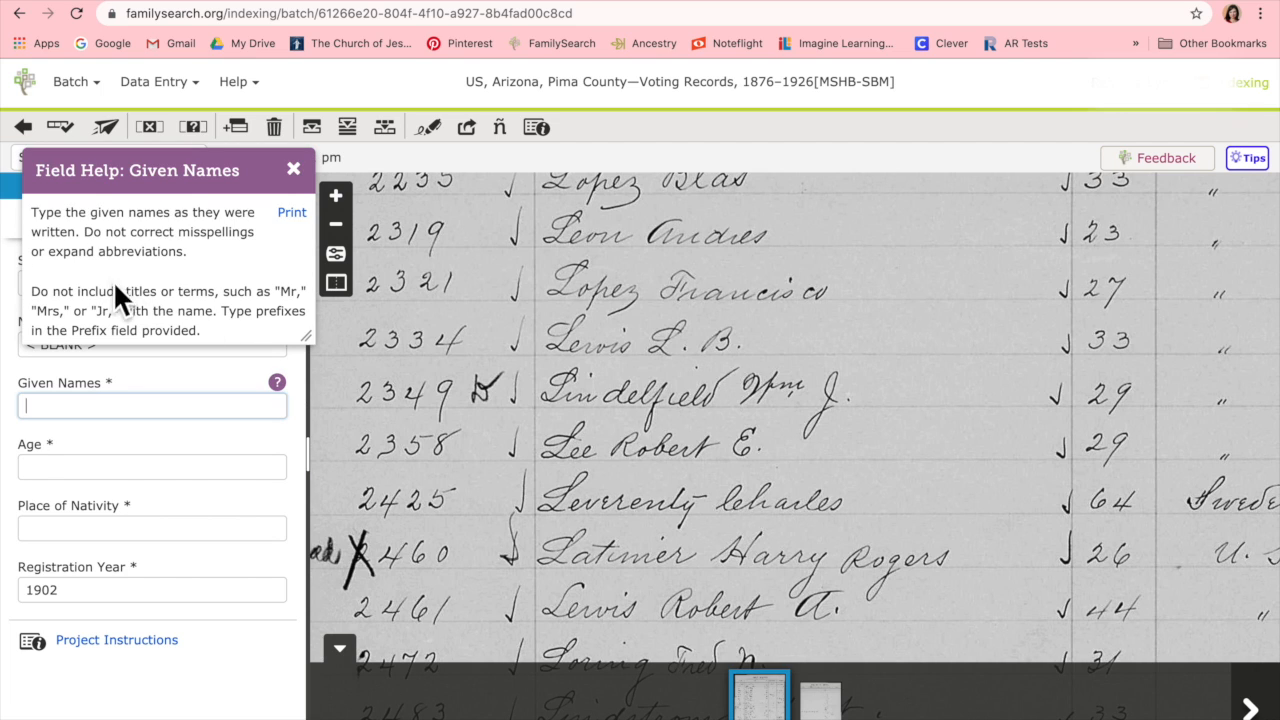
left_click(293, 169)
type("Wm J")
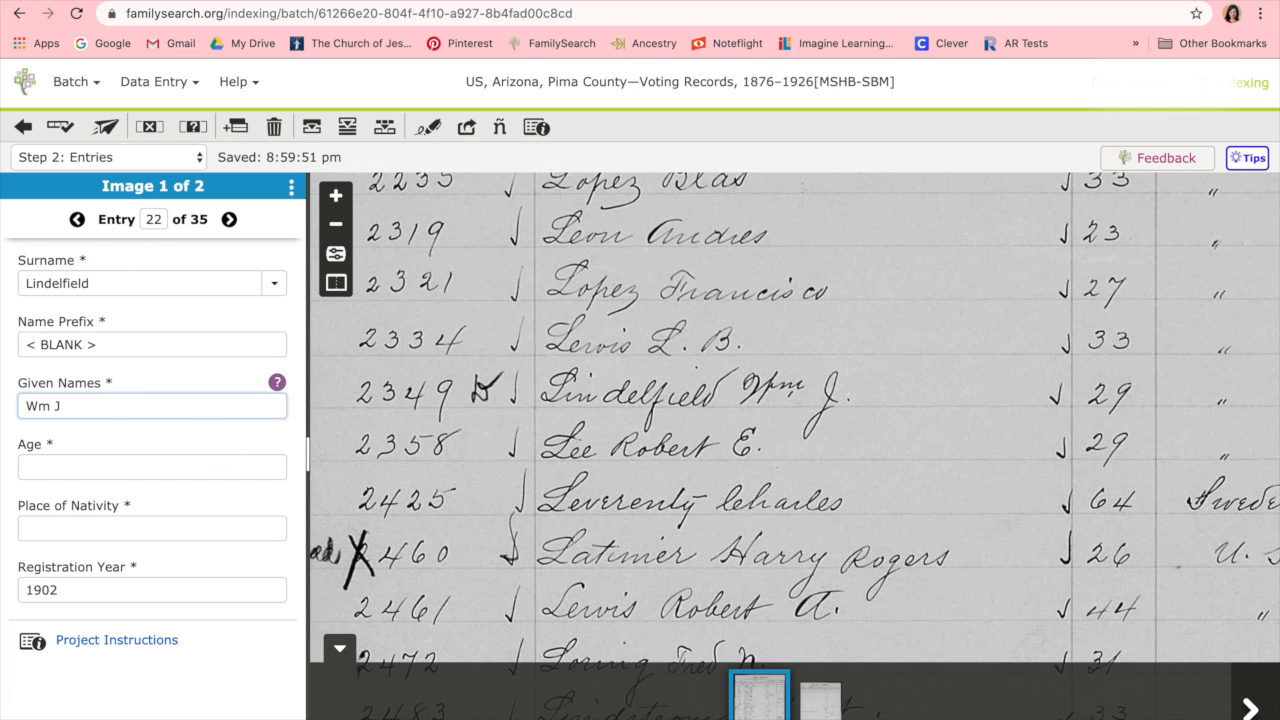
Enter age 29 and place of nativity US for the twenty-second entry, and advance to the twenty-third entry
key("Tab")
type("29")
key("Tab")
type("US")
key("Tab")
key("Tab")
Enter the twenty-third entry's surname, given name, age and place of nativity US, and advance to the twenty-fourth entry
type("Lee")
key("Tab")
key("Tab")
type("Robert")
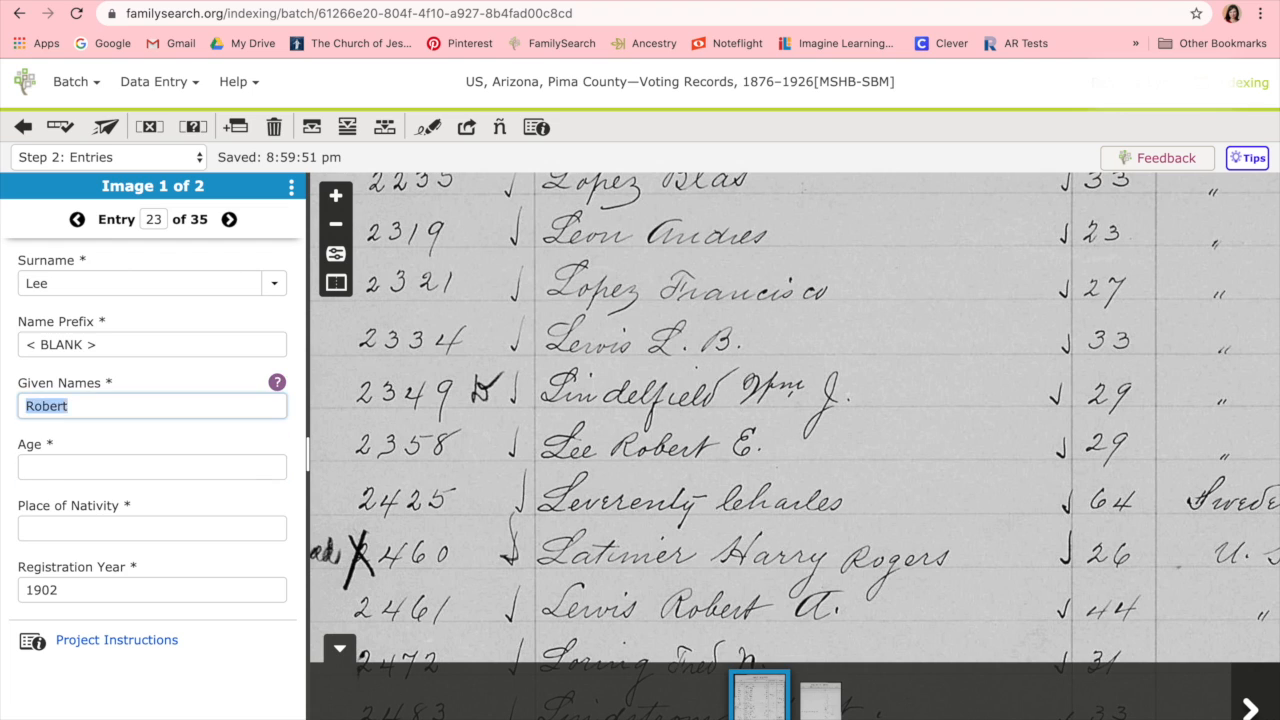
type("US")
key("Tab")
key("Tab")
Transcribe the twenty-fourth entry with age 64 and nativity Sweden, the twenty-fifth with age 26 and nativity US, and the twenty-sixth entry's surname and given name
type("Leverenty")
key("Tab")
key("Tab")
type("Charles")
key("Tab")
type("64\tSweden\t\tLatimer\t\tHarry Rogers\t26\tUS\t\tLewis\t\tRoebrt A")
Enter age 44 and place of nativity US for the twenty-sixth entry, and advance to the twenty-seventh entry
key("Tab")
type("44")
key("Tab")
type("US")
key("Tab")
key("Tab")
Transcribe entries 27 to 30 with ages 31, 33, 72 and 64 and their places of nativity, and start the thirty-first entry's name
type("Loring")
key("Tab")
key("Tab")
type("Fred N\t31\tUS\t\tLindstrom\t\tH W\t33\tUS\t\tLopez\t\tFrancisco\t72\tUS\t\tLopez\t\tJesus\t64\tUS\t\tLEon\tCec")
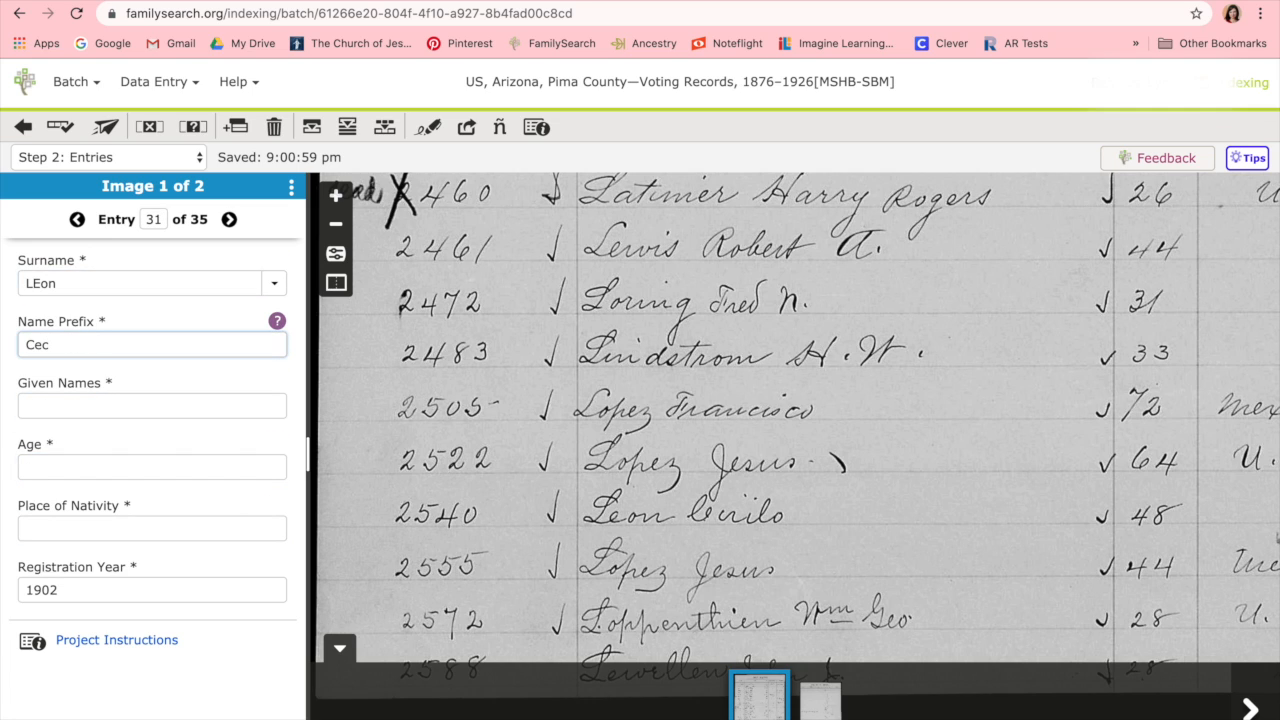
Correct the capitalization of the thirty-first entry's surname
key("BackSpace")
key("BackSpace")
type("Q")
key("shift+Tab")
type("Leon")
Clear the misplaced given name from the thirty-first entry's Name Prefix and mark that field as blank
key("Tab")
type("Cirilo")
key("BackSpace")
key("BackSpace")
key("BackSpace")
key("BackSpace")
key("BackSpace")
key("BackSpace")
key("ctrl+b")
Enter the thirty-first entry's given name, age 48 and place of nativity as written, and advance to the thirty-second entry
key("Tab")
key("shift+Tab")
type("Cirilo\t48")
key("Tab")
key("Tab")
key("Tab")
Enter the thirty-second entry's surname, given name, age 44 and place of nativity Mexico, and advance to the thirty-third entry
type("Lopez")
key("Tab")
key("Tab")
type("Jesus\t44")
key("Tab")
left_click_drag(746, 372, 643, 358)
type("Mexico")
key("Tab")
key("Tab")
Enter the thirty-third entry's surname, abbreviated given names, age 28 and place of nativity US, and advance to the thirty-fourth entry
type("Loppenthien")
key("Tab")
key("Tab")
type("Wm Geo")
key("Tab")
type("28\tUS")
key("Tab")
key("Tab")
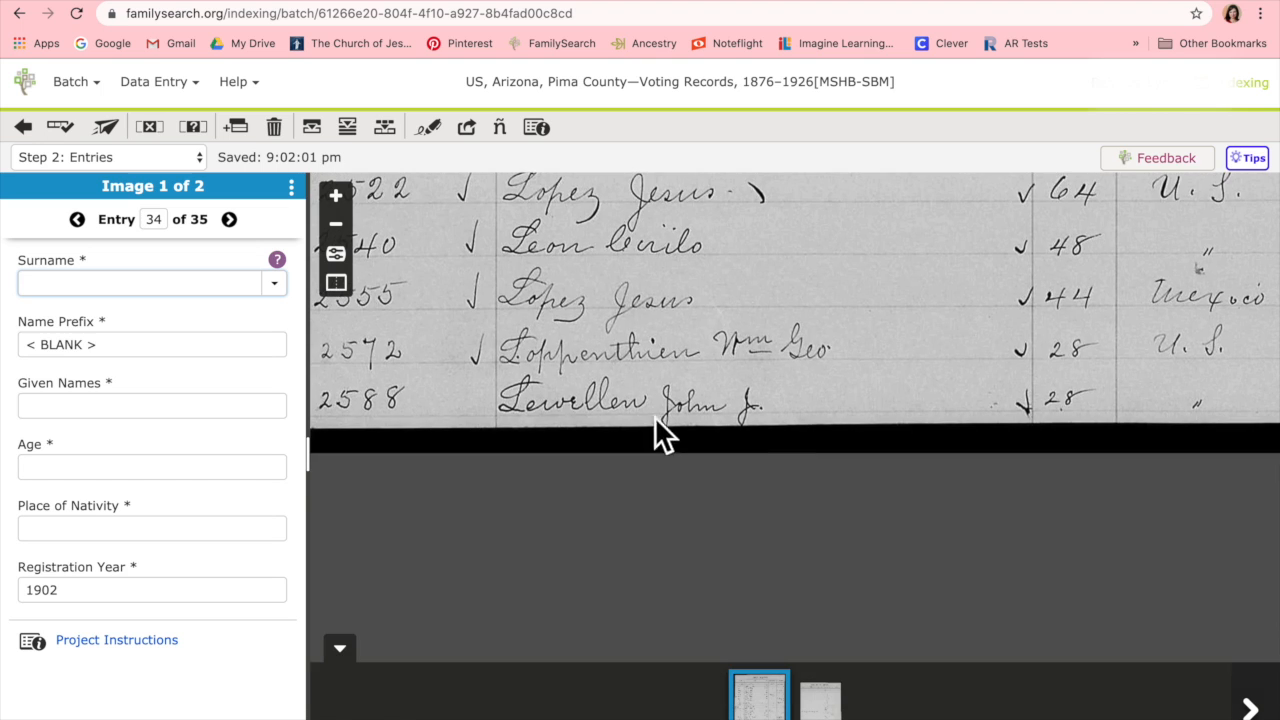
Enter the thirty-fourth entry's surname, given names, age 28 and place of nativity US, and advance to the thirty-fifth entry
type("Lewellen")
key("Tab")
key("Tab")
type("John J")
key("Tab")
type("28")
key("Tab")
type("US")
key("Tab")
key("Tab")
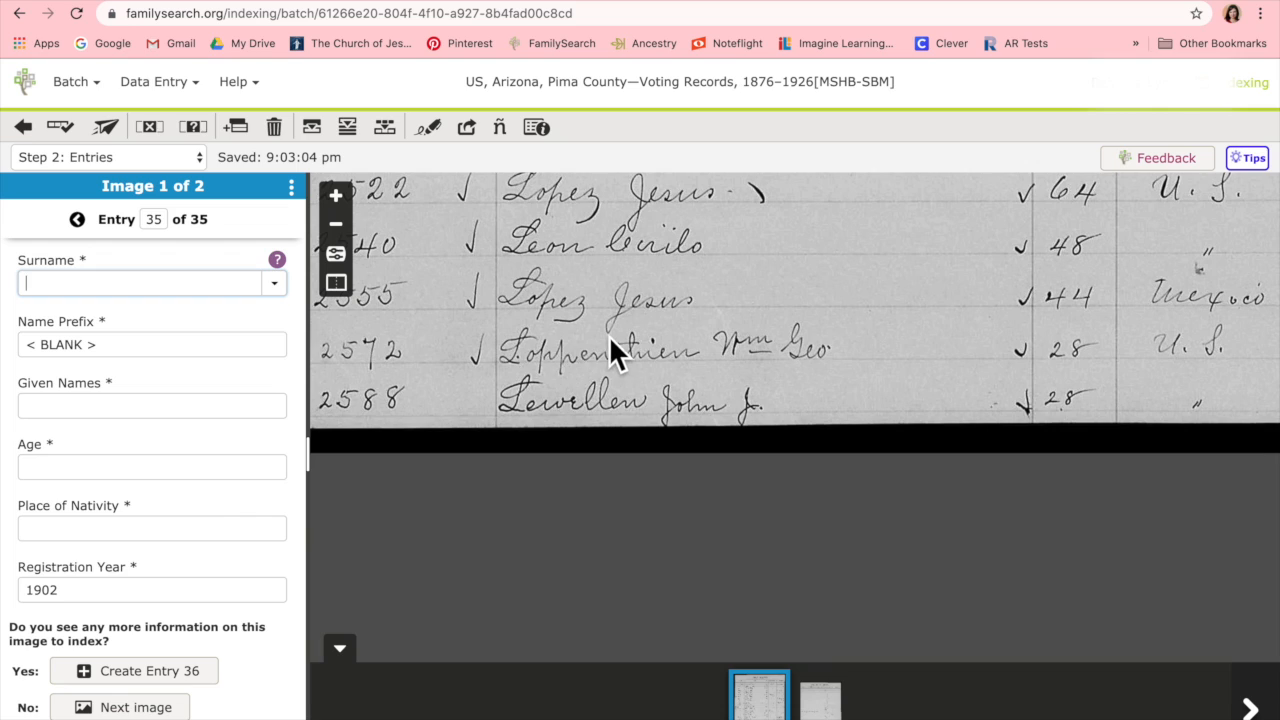
Check the register page for remaining records and delete only the current blank entry, Entry 35
scroll(609, 335, "up", 10)
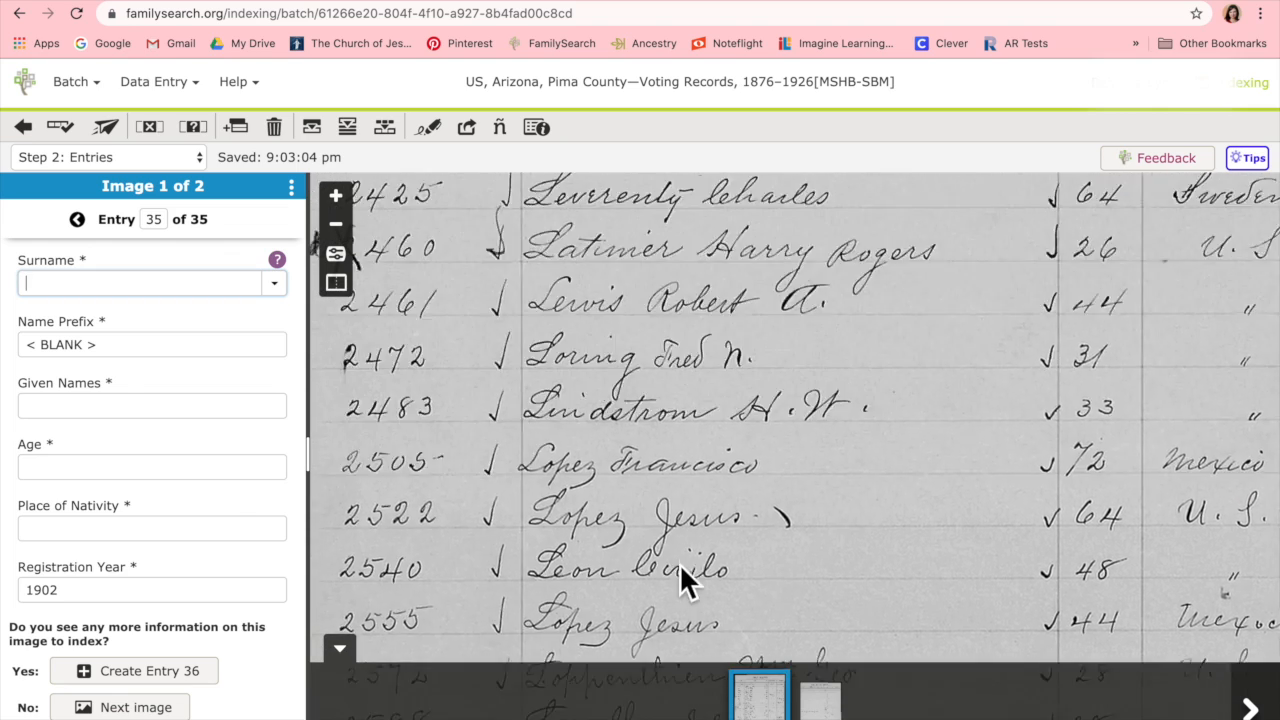
scroll(668, 362, "up", 5)
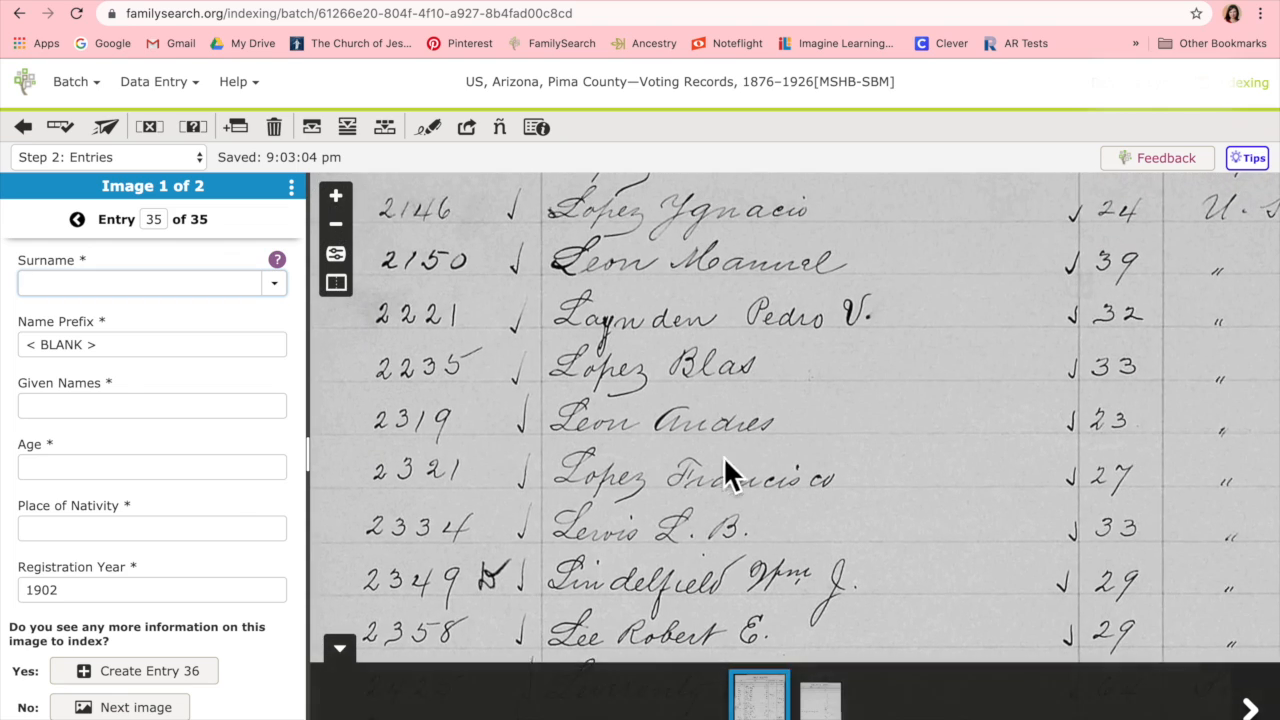
left_click(336, 223)
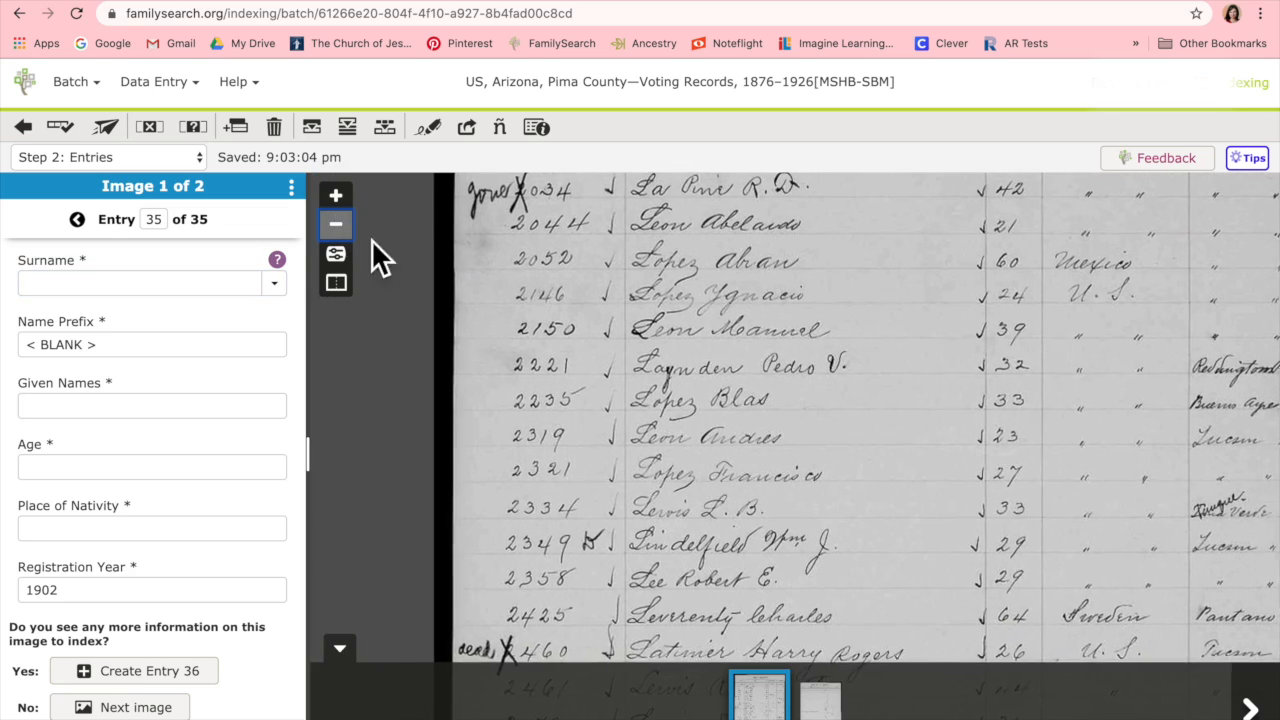
scroll(531, 514, "up", 3)
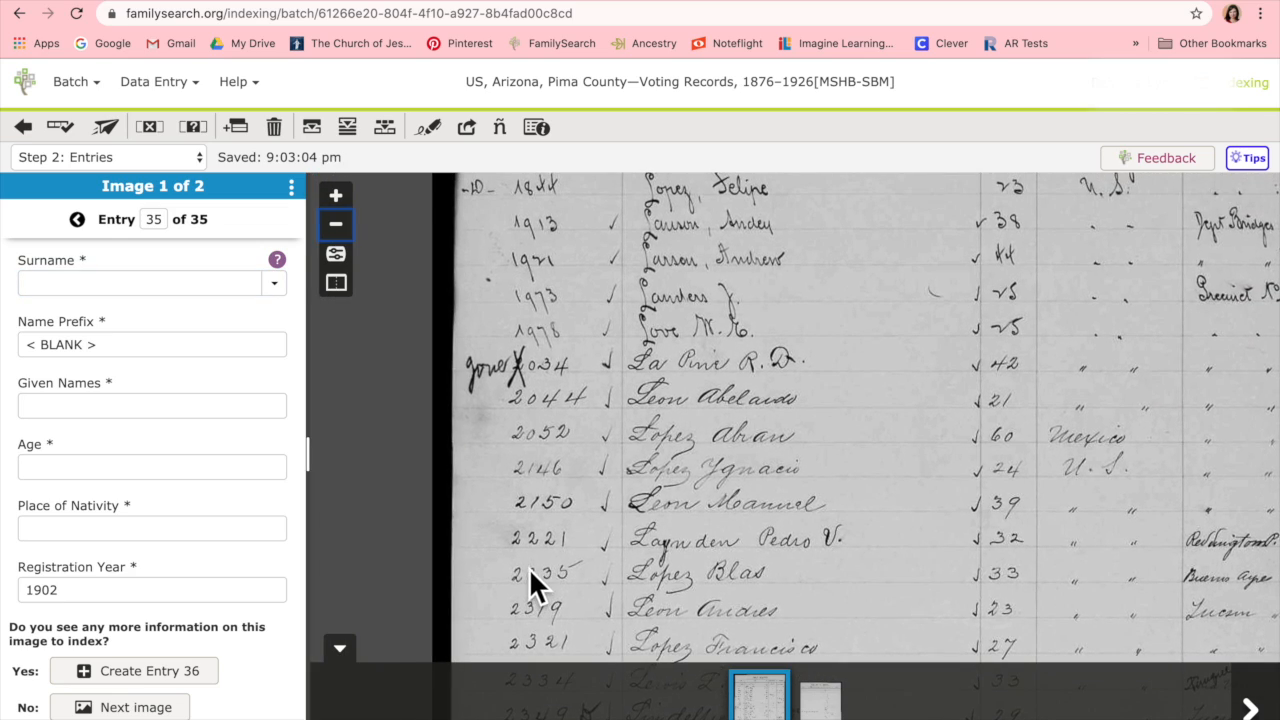
left_click(339, 234)
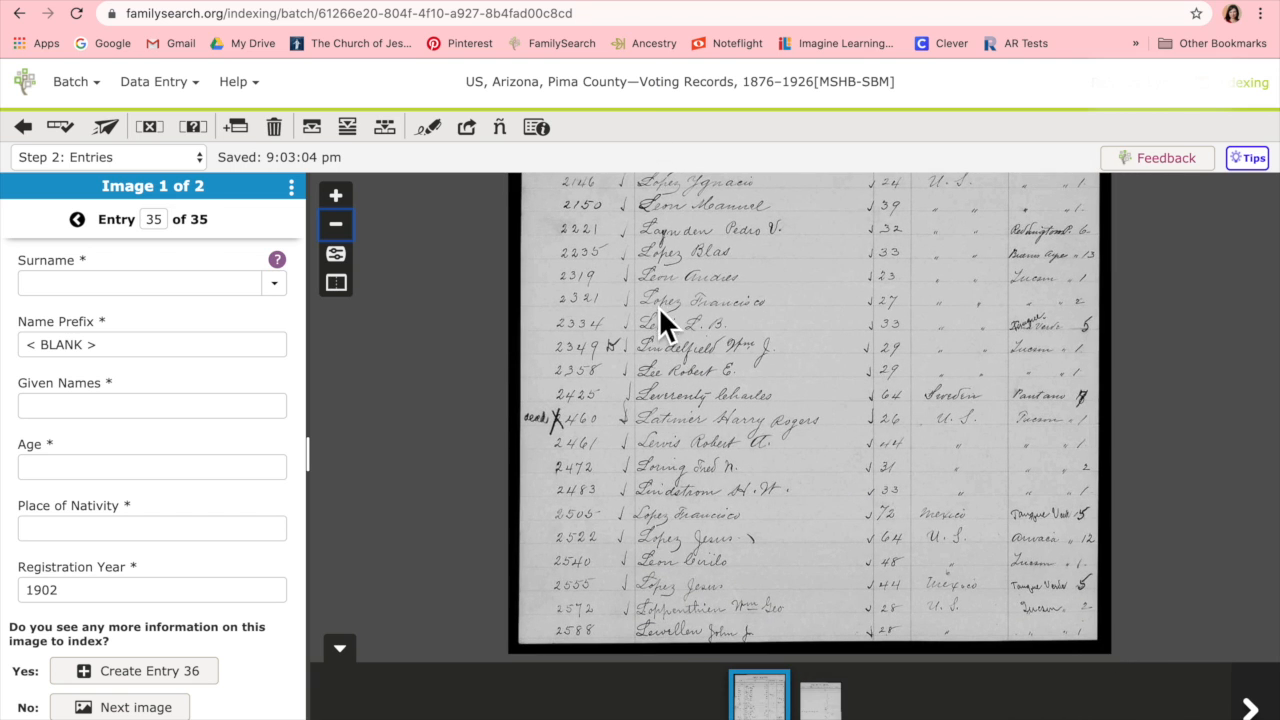
scroll(671, 251, "up", 6)
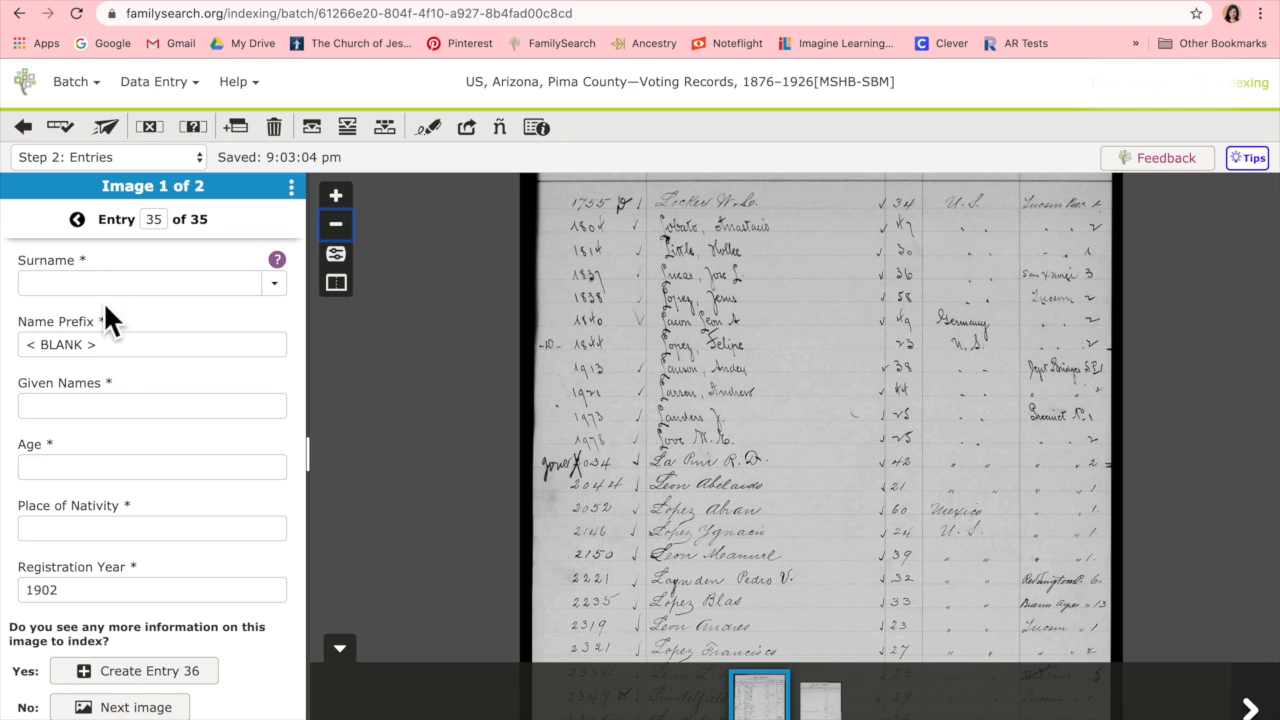
left_click(279, 136)
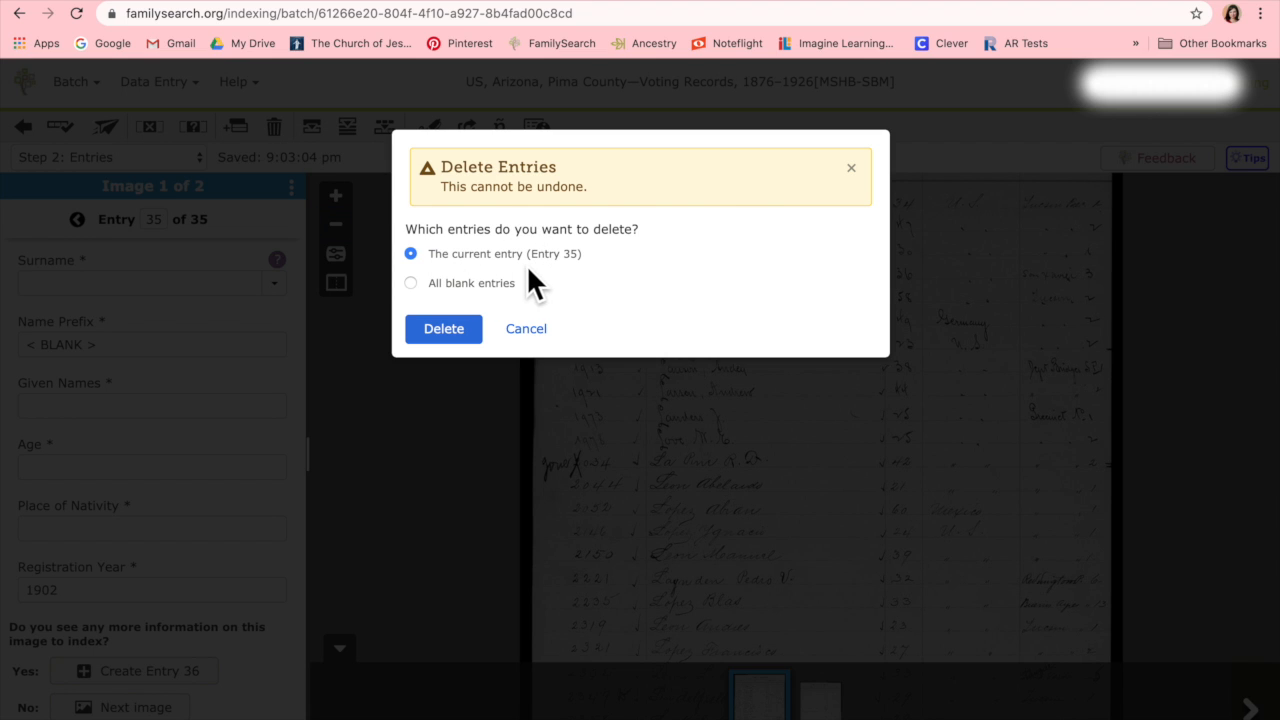
left_click(443, 329)
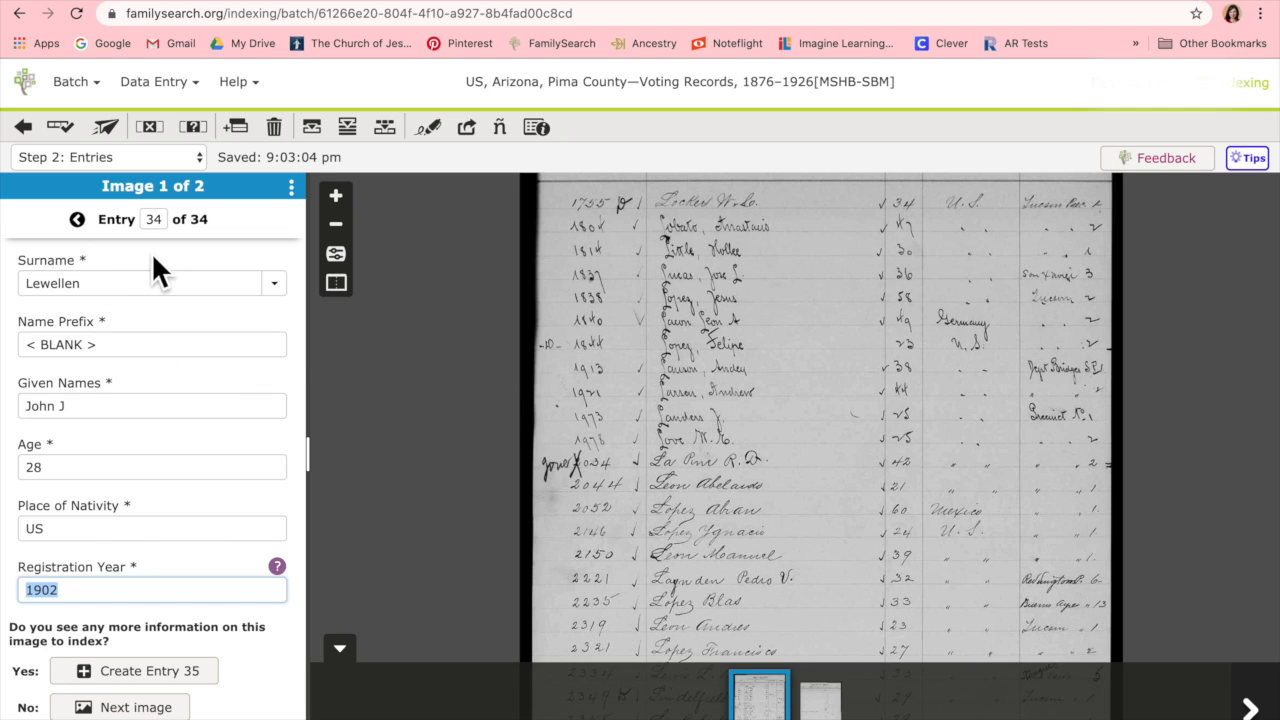
Go to entry 17 and view the options for adding multiple entries without adding any
left_click(160, 220)
type("17")
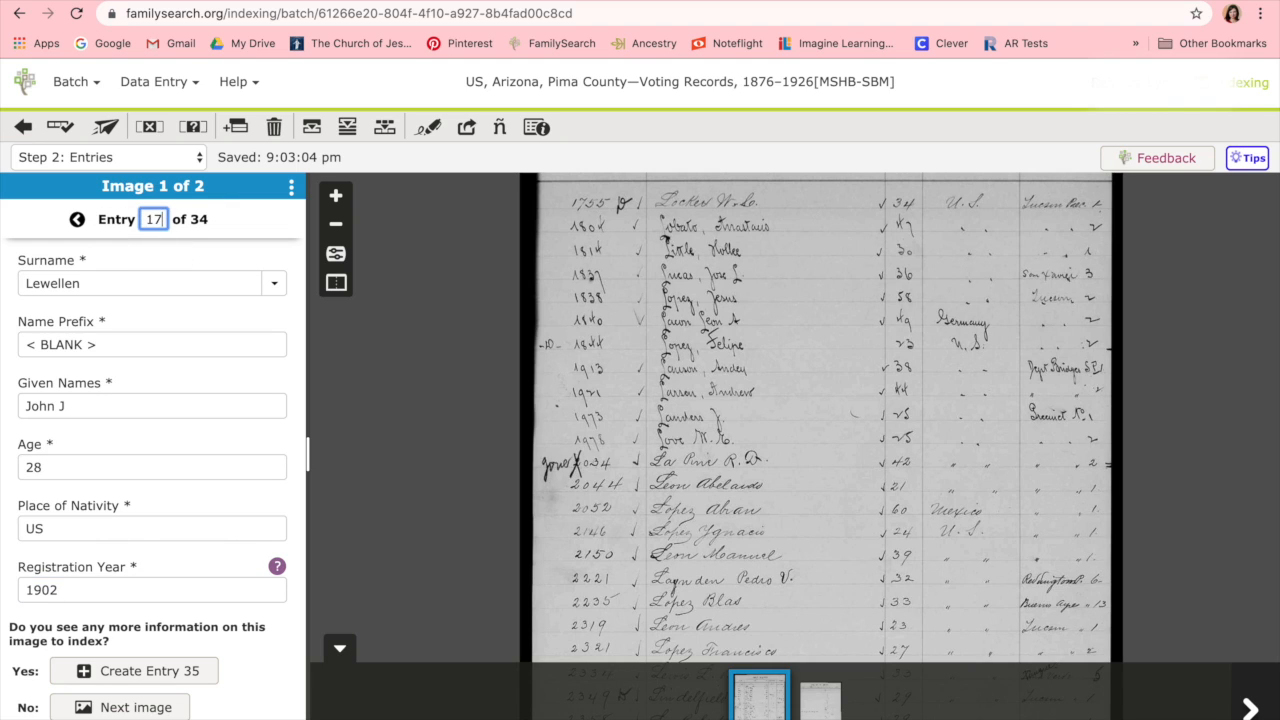
key("Return")
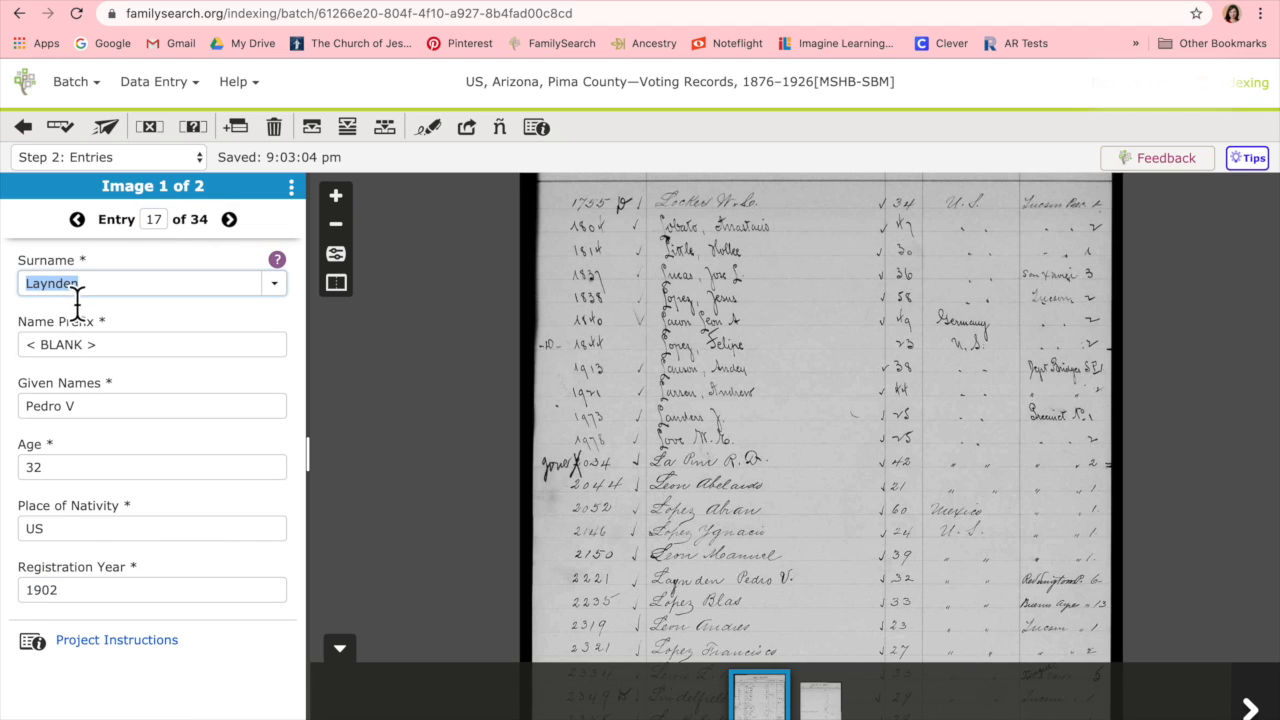
left_click(238, 136)
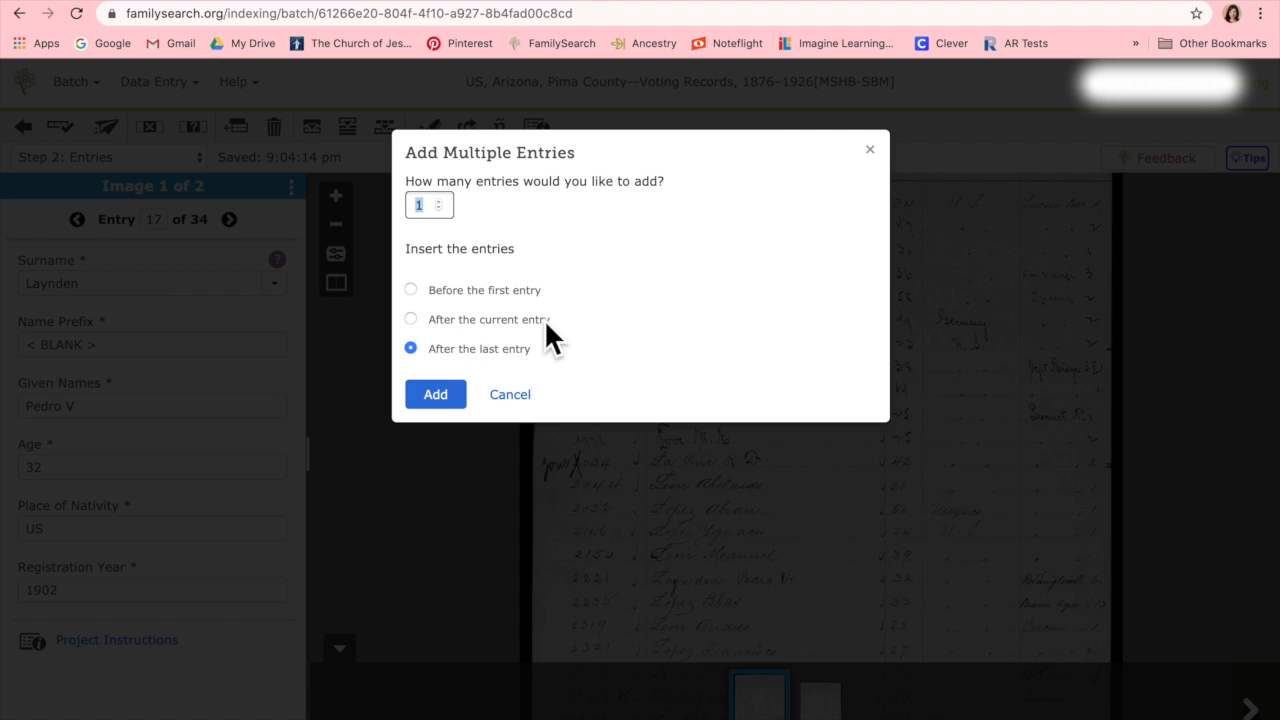
left_click(514, 394)
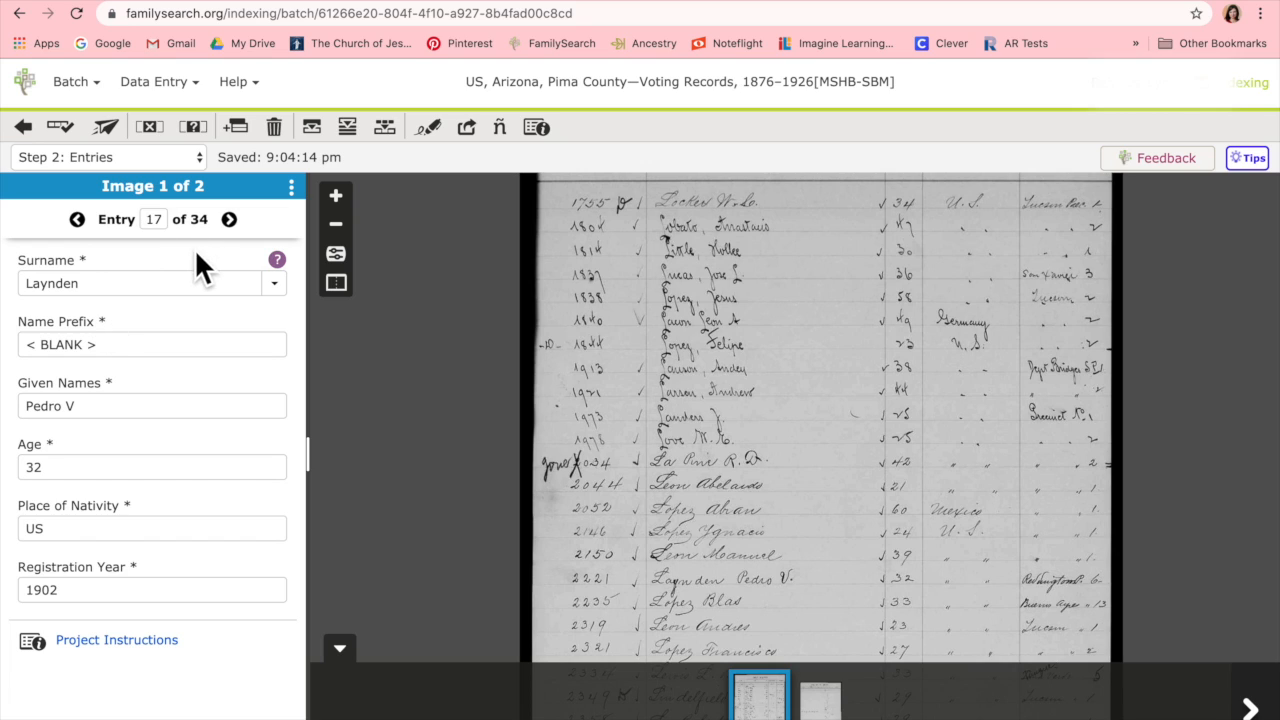
Return to entry 34, the last entry of the first image
left_click(160, 219)
key("BackSpace")
type("34")
key("Return")
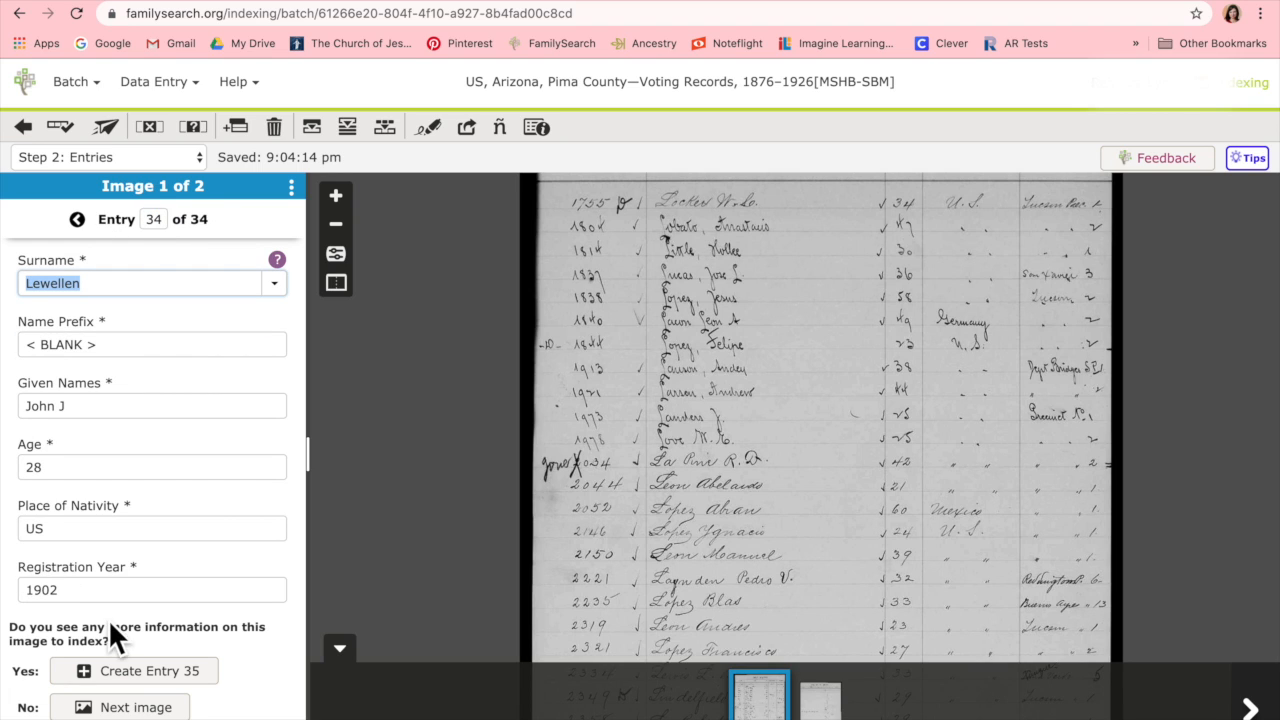
Mark the second image as "No, No Extractable Data" in Step 1: Images, delete its entries, and continue to the entries step
left_click(820, 697)
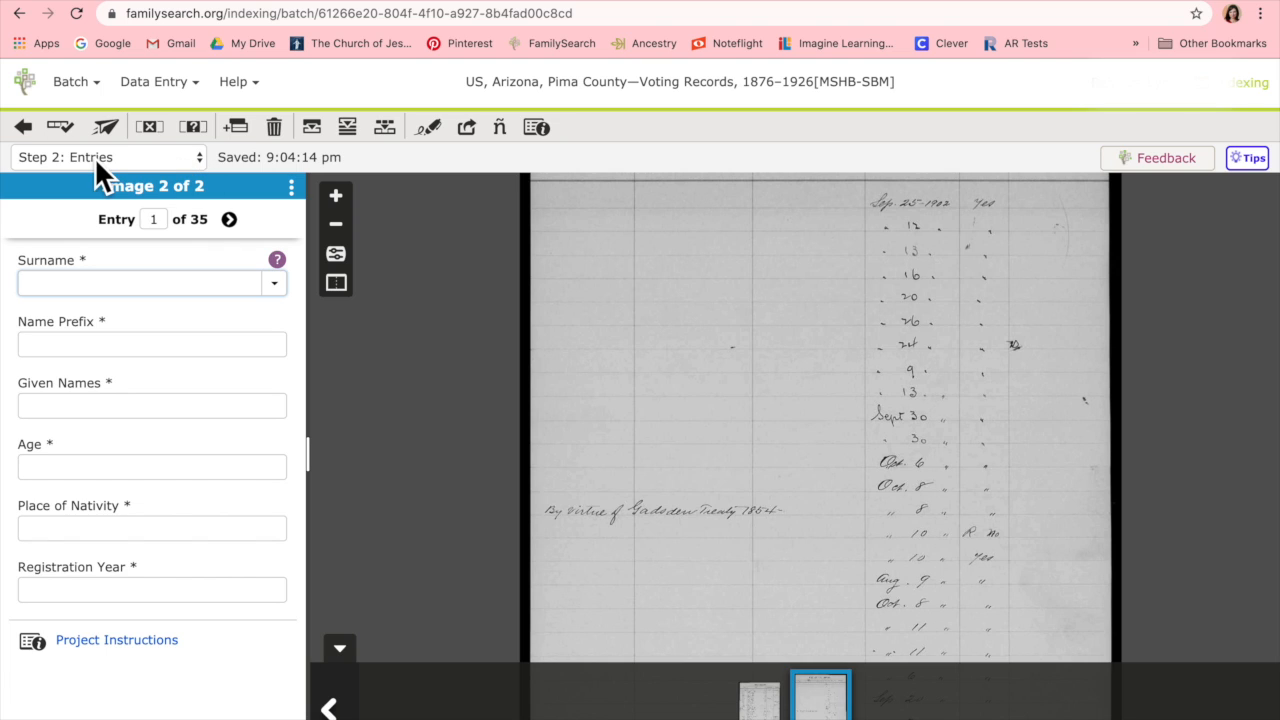
left_click(197, 161)
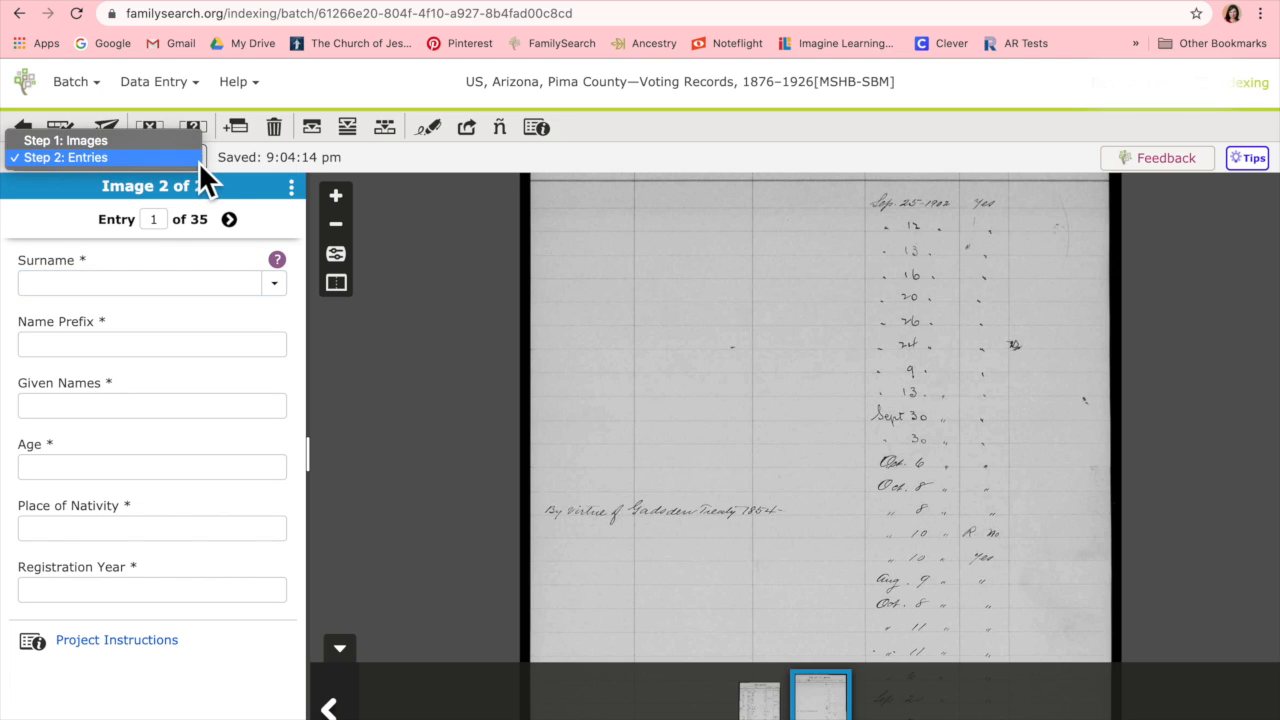
left_click(171, 145)
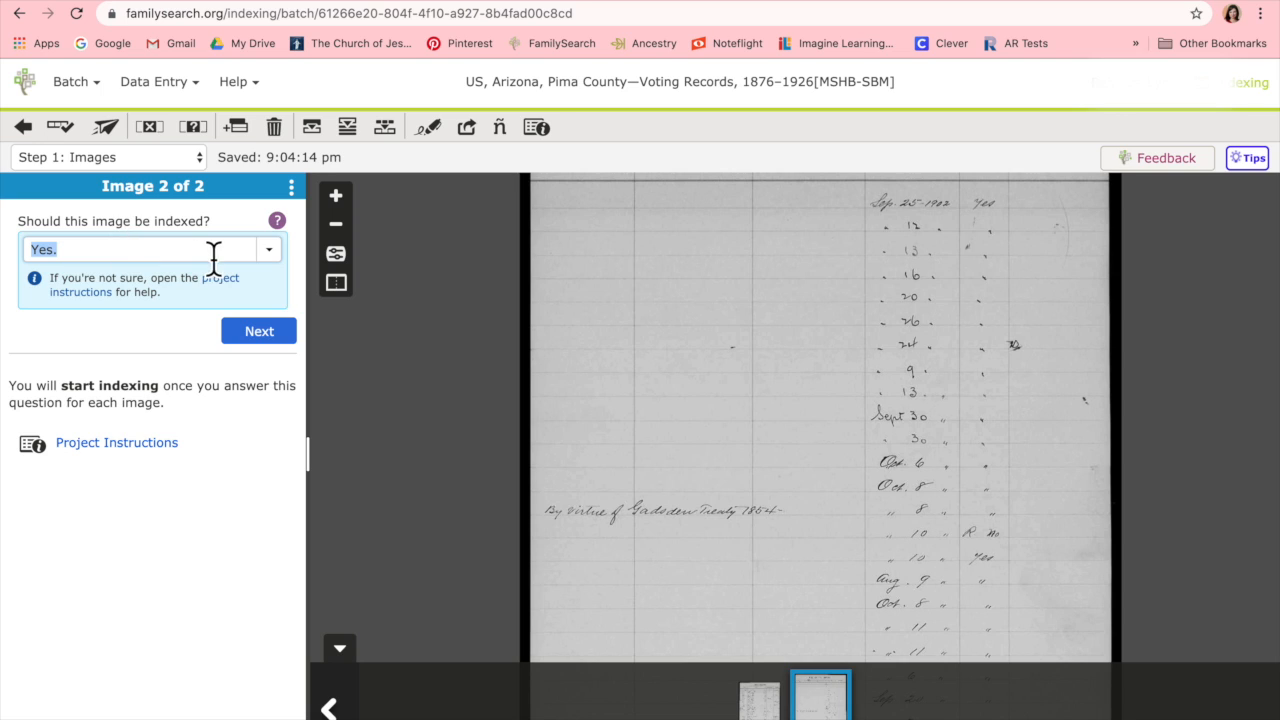
left_click(268, 264)
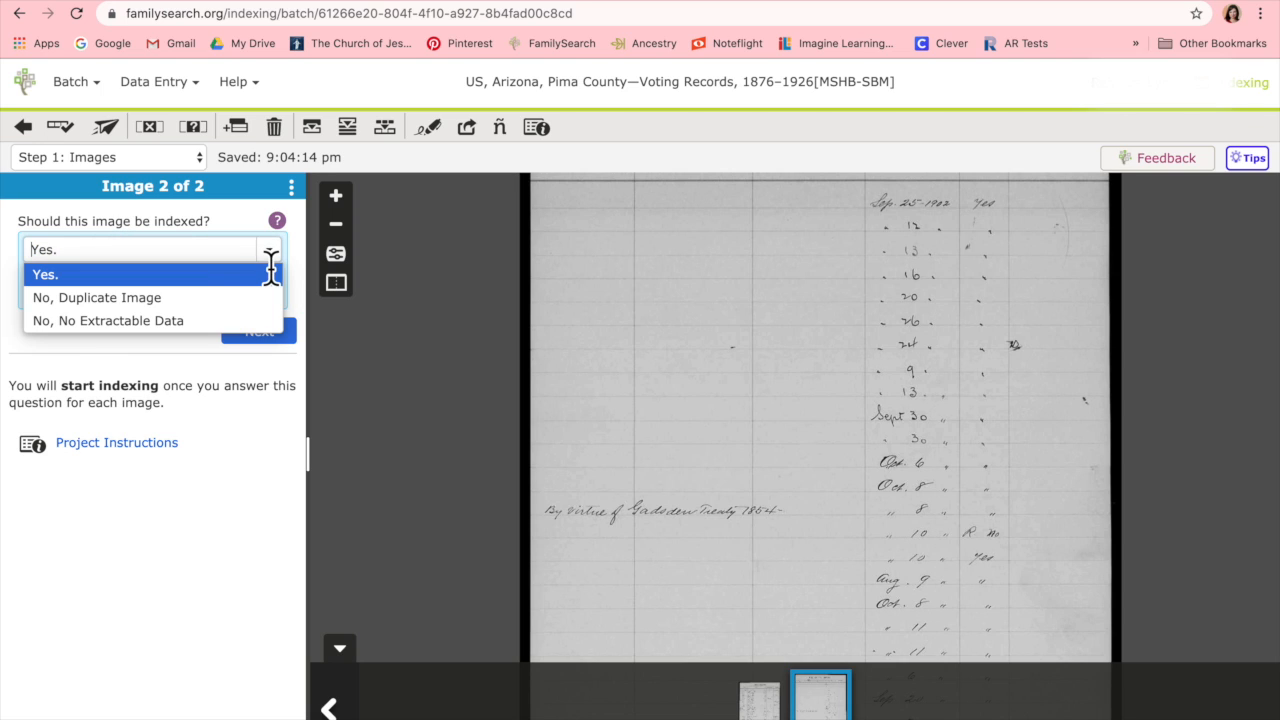
left_click(185, 326)
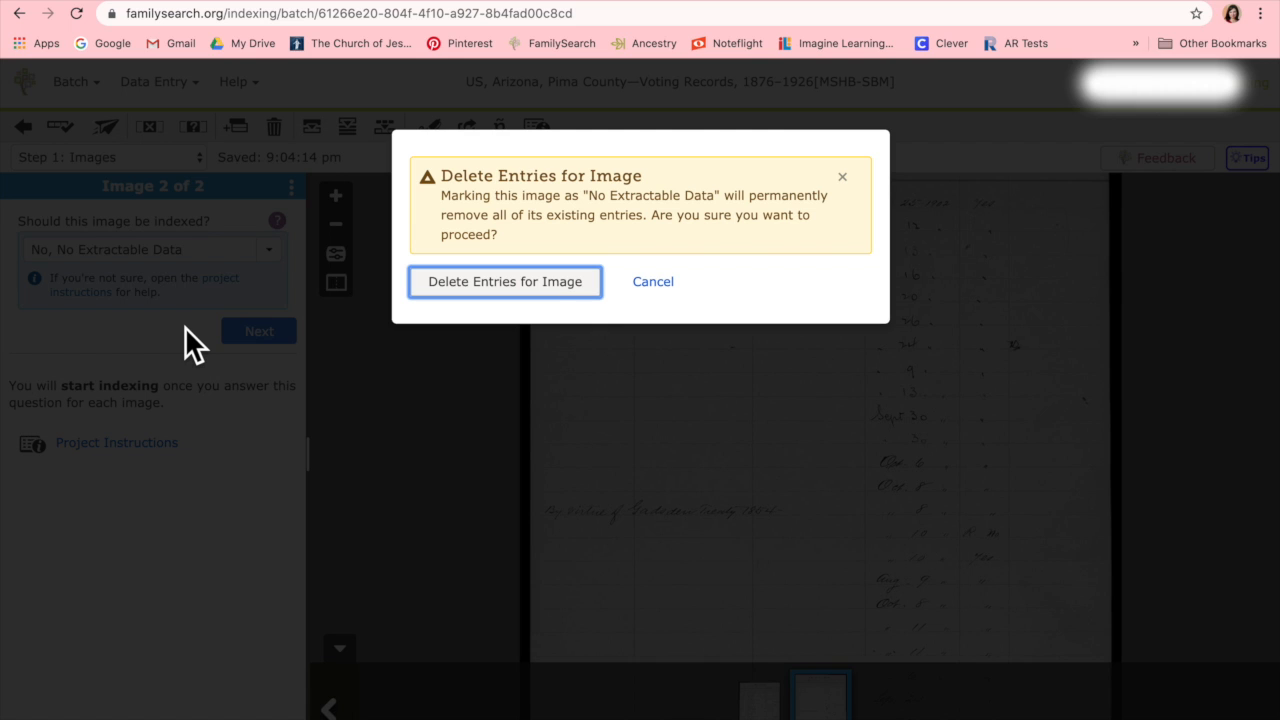
left_click(457, 292)
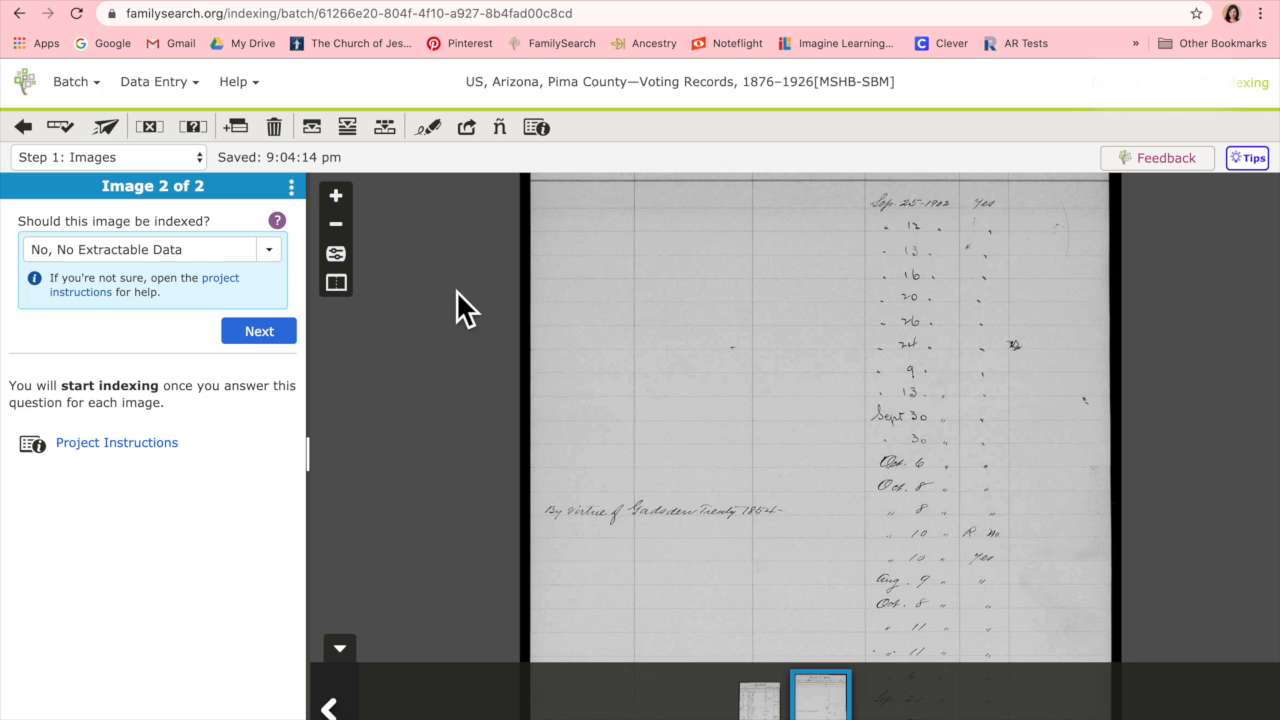
left_click(257, 330)
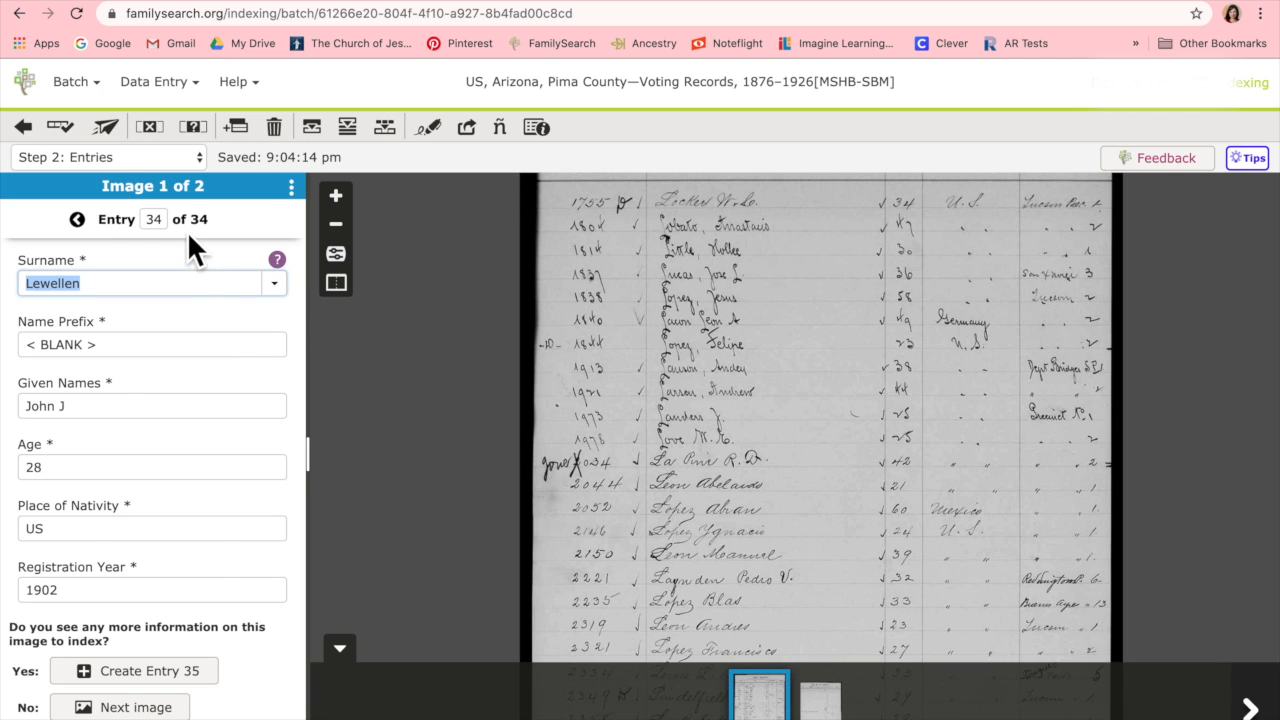
Proceed past the second image to run the quality check, submit the batch, and dismiss the offer of further batches
left_click(183, 707)
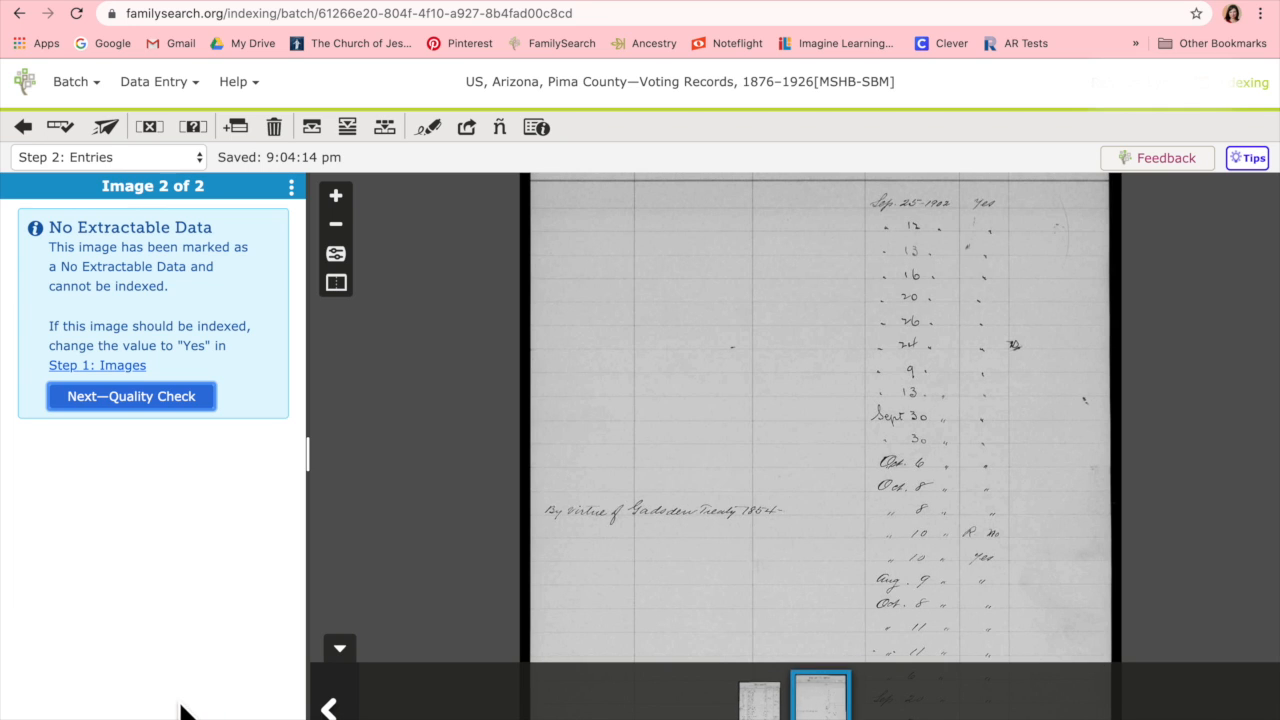
left_click(87, 401)
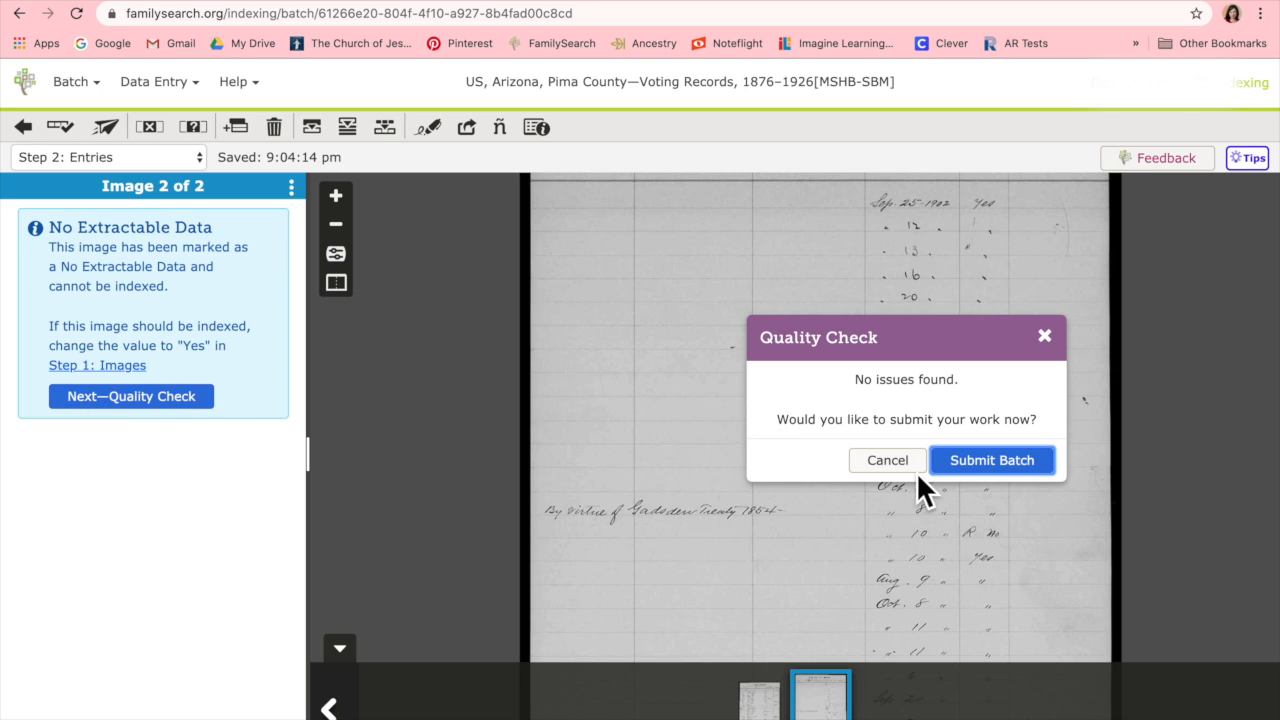
left_click(989, 470)
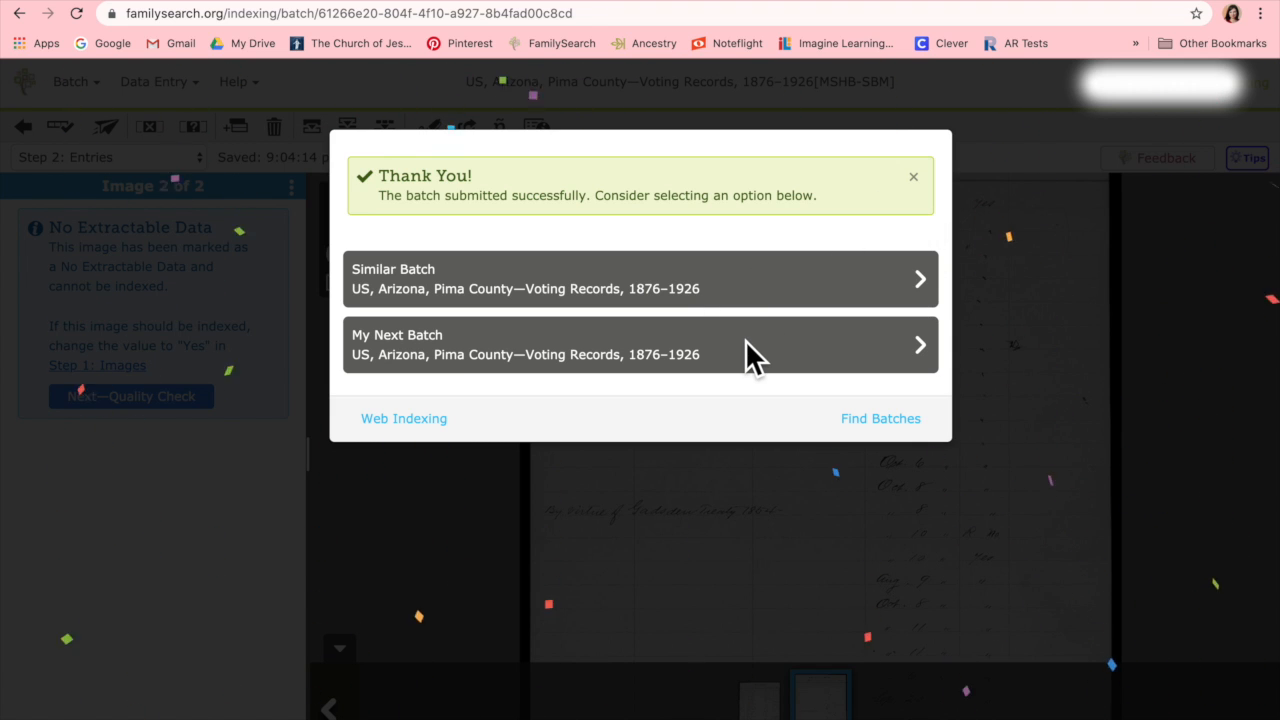
left_click(915, 182)
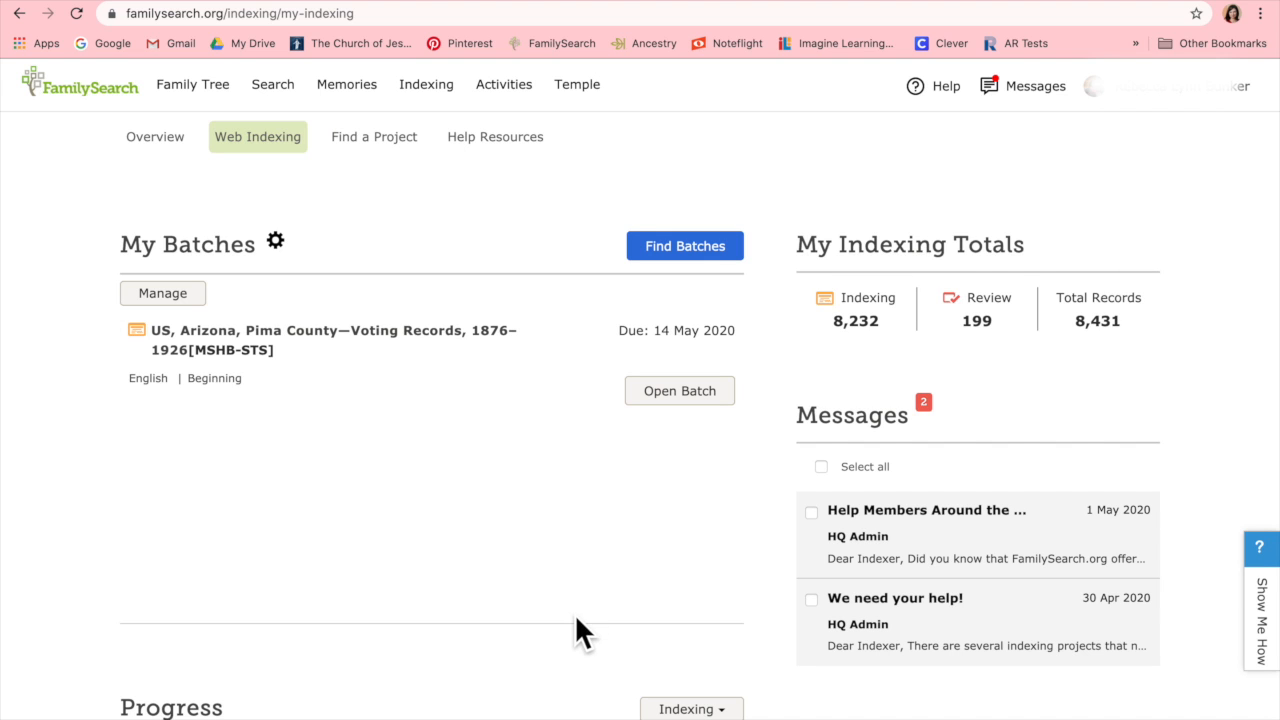
Review the Progress chart of submitted records and the My Indexing Totals on the Web Indexing page
scroll(515, 595, "down", 4)
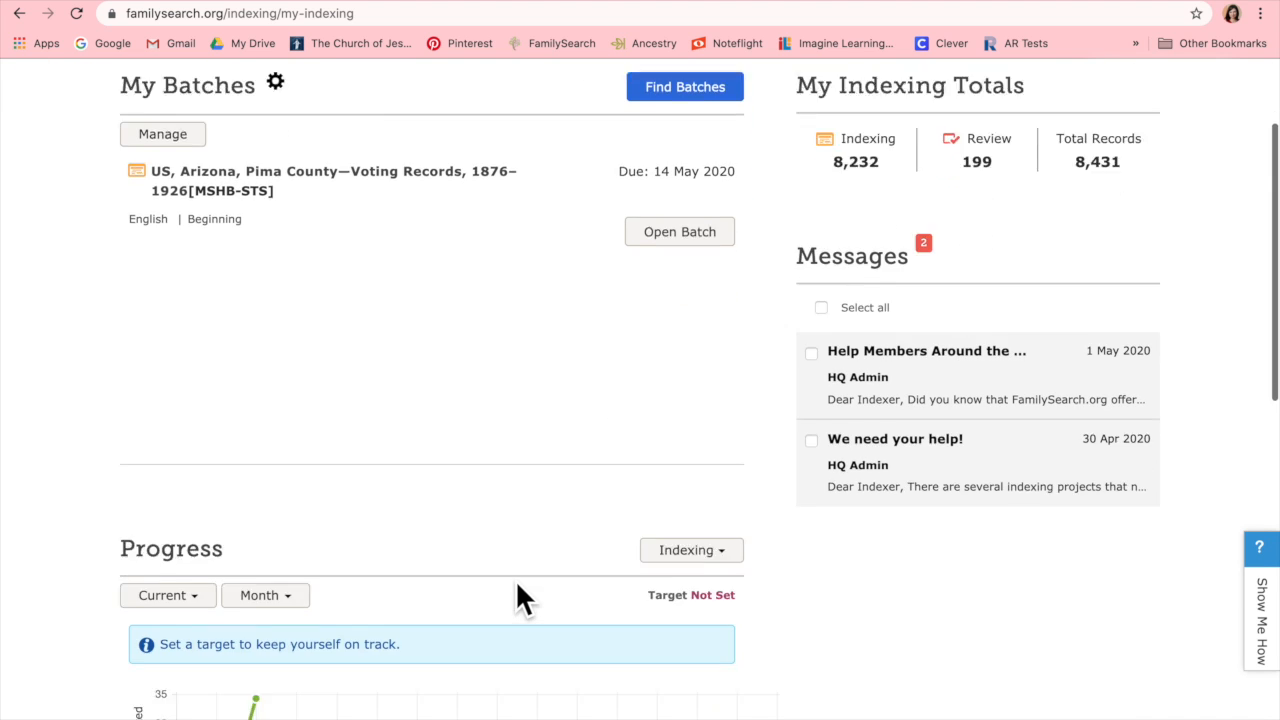
scroll(517, 597, "down", 1)
mouse_move(256, 408)
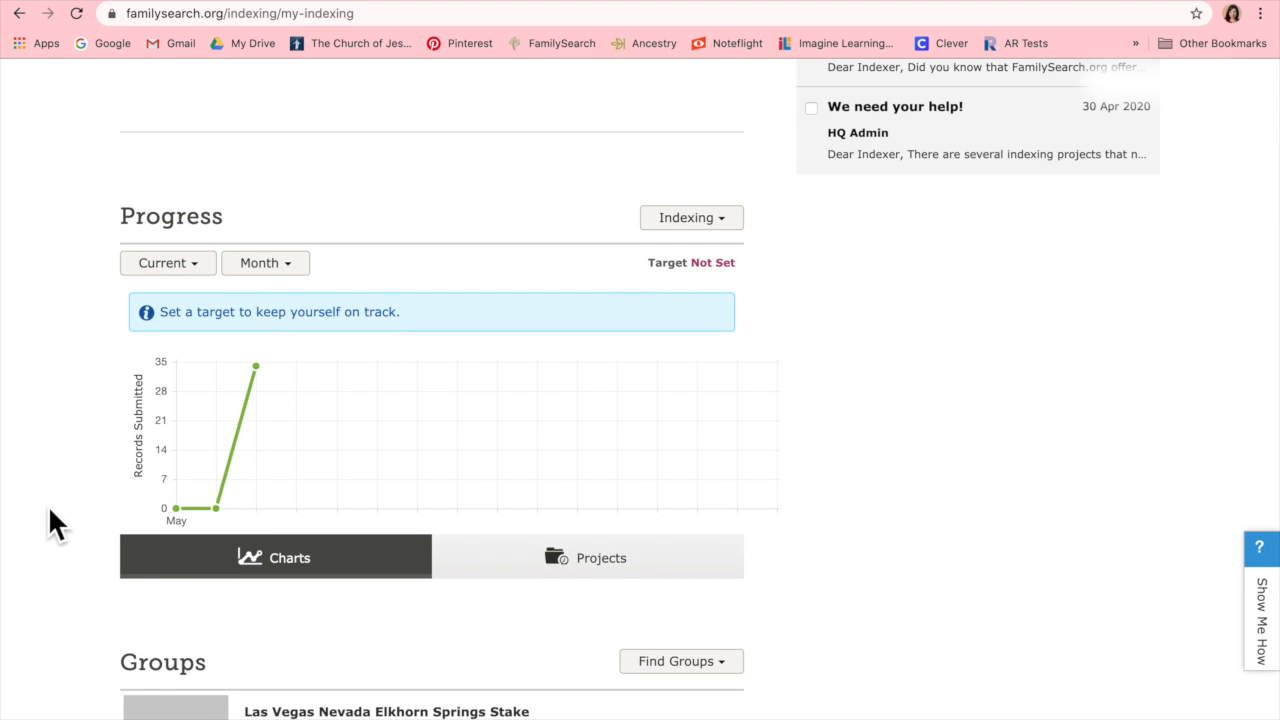
scroll(50, 505, "down", 1)
scroll(47, 511, "up", 3)
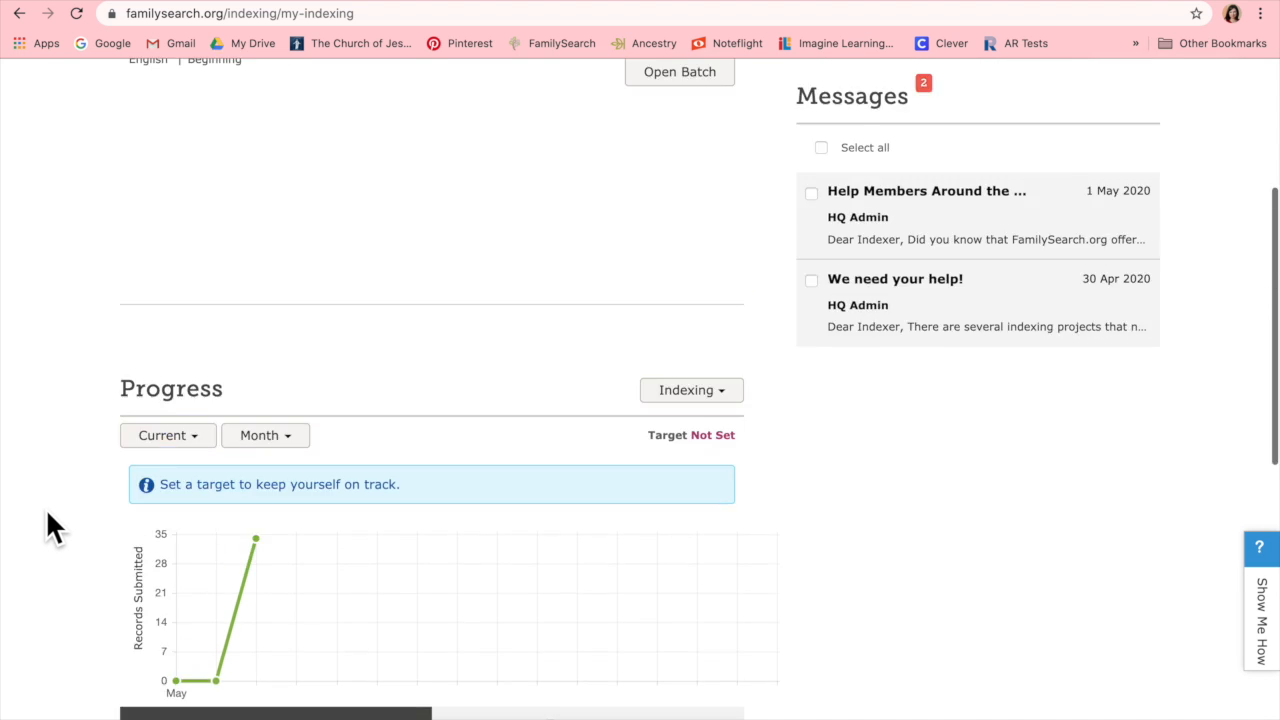
scroll(47, 511, "up", 3)
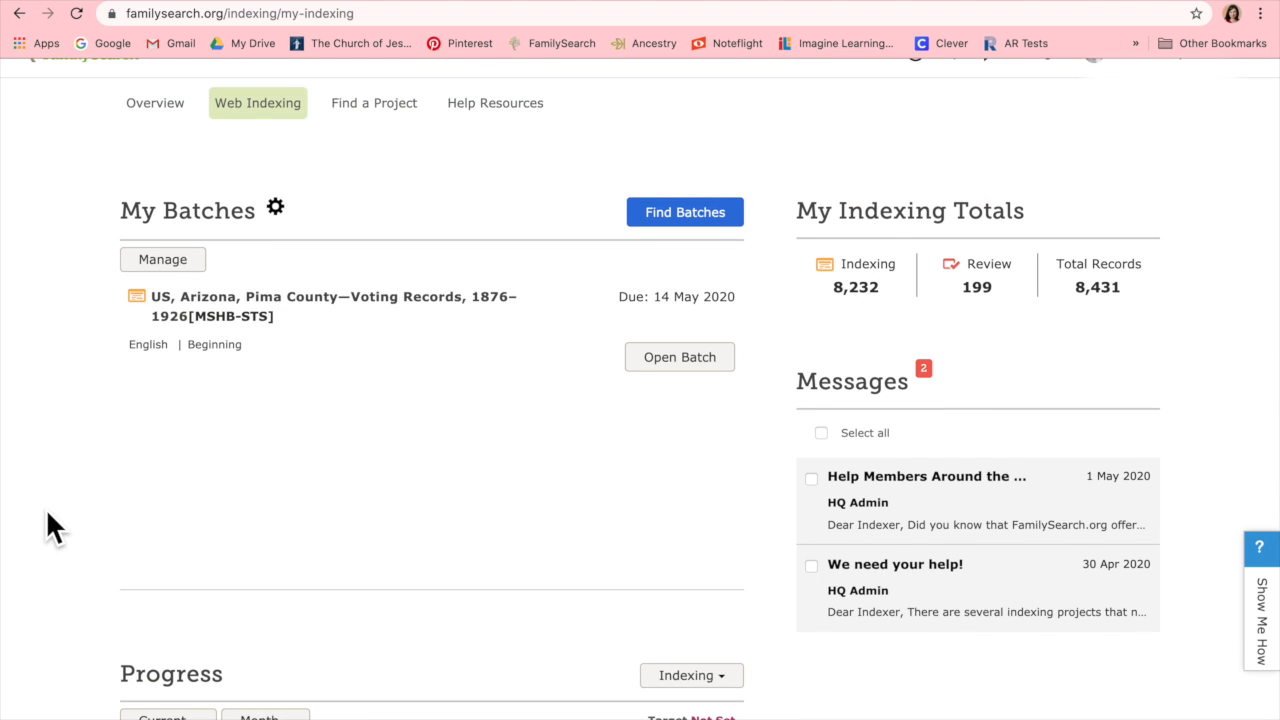
scroll(47, 512, "up", 1)
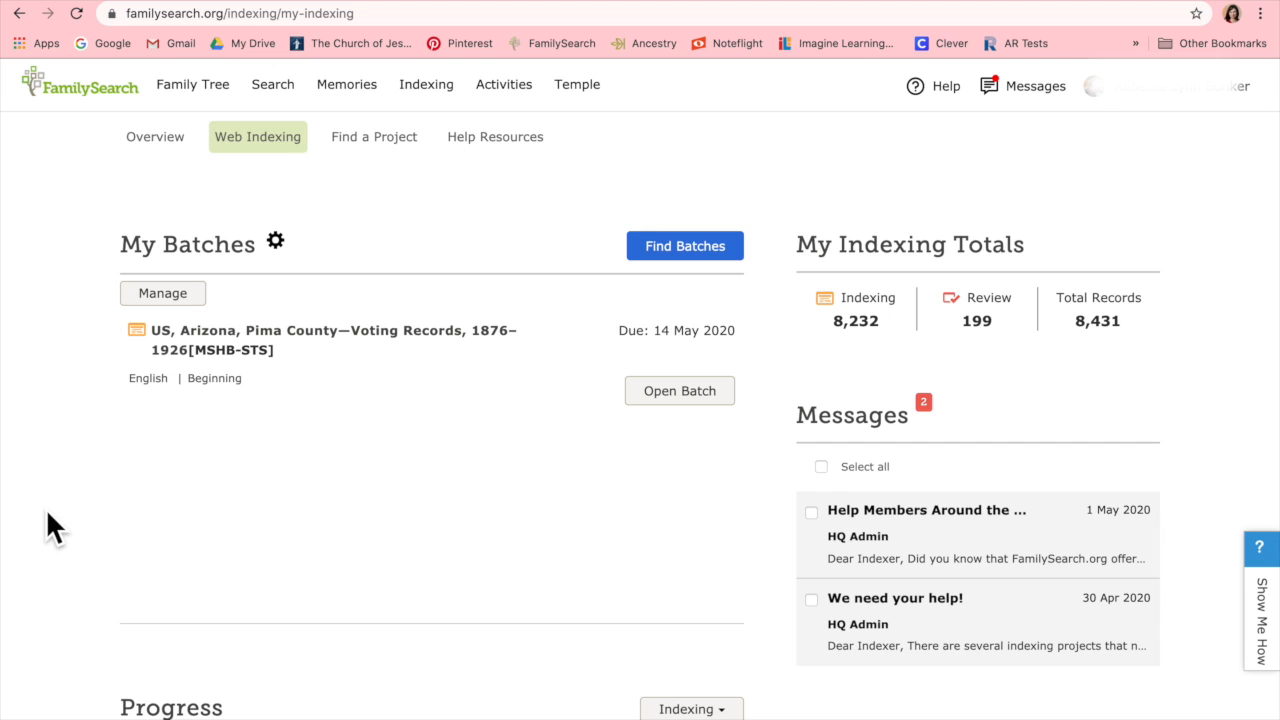